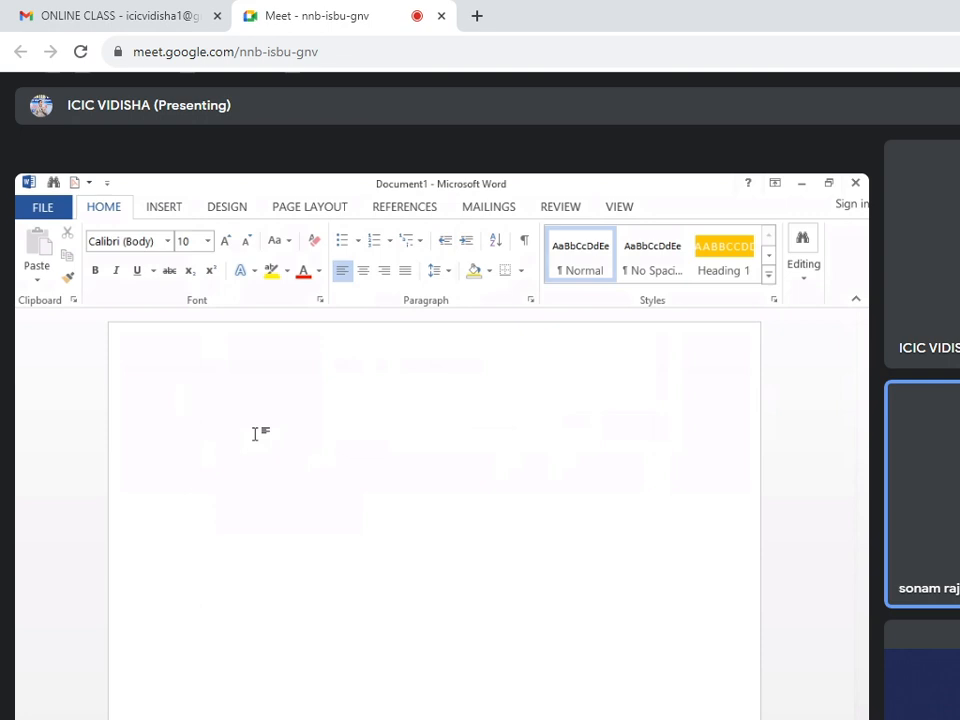
# Enter HDFJHD as trial text, replace it with JHG, justify the paragraph, and erase the text
pyautogui.write('HDFJHD')
pyautogui.moveTo(181, 406); pyautogui.dragTo(274, 407)
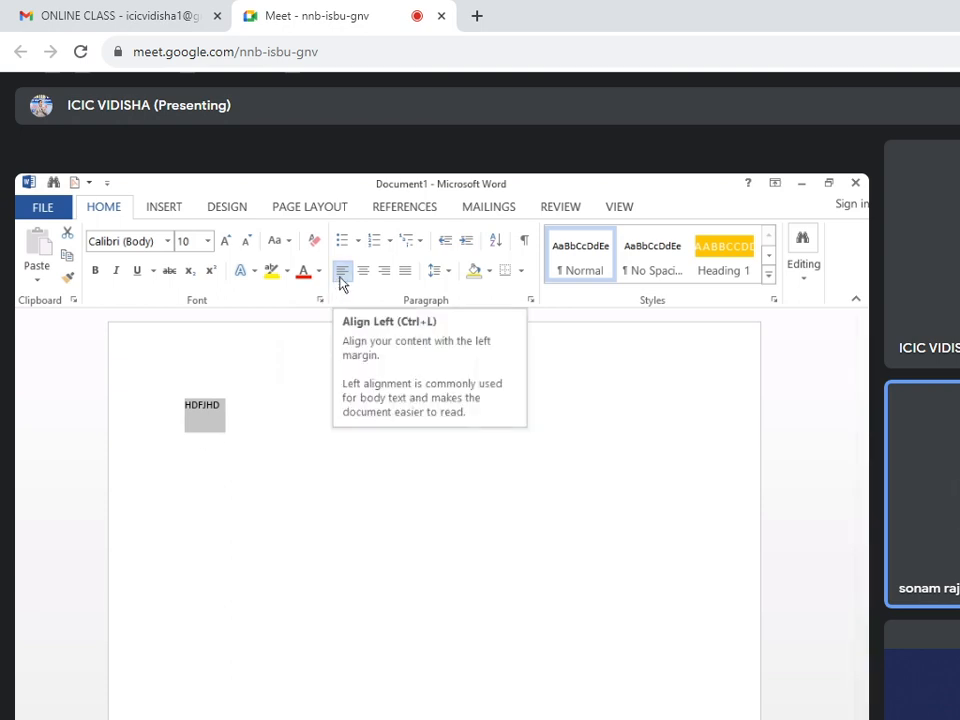
pyautogui.write('JHG')
pyautogui.hotkey('ctrl', 'j')
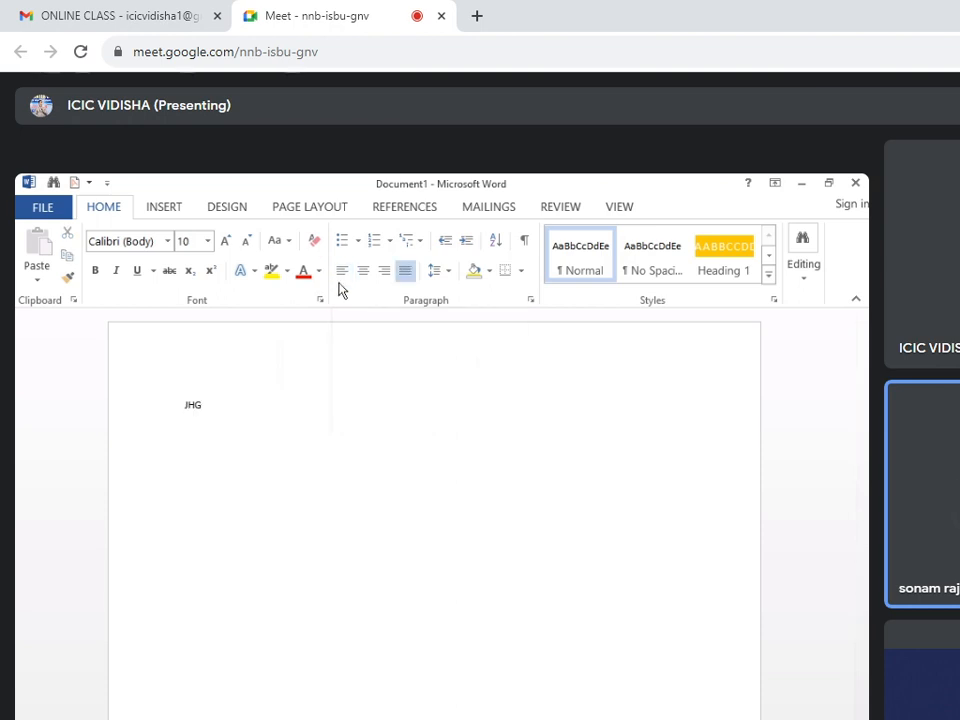
pyautogui.press('BackSpace')
pyautogui.press('BackSpace')
pyautogui.press('BackSpace')
# Centre the paragraph, fill it with two lines of random capital letters starting DFJKLJFKD, and delete the text
pyautogui.click(366, 275)
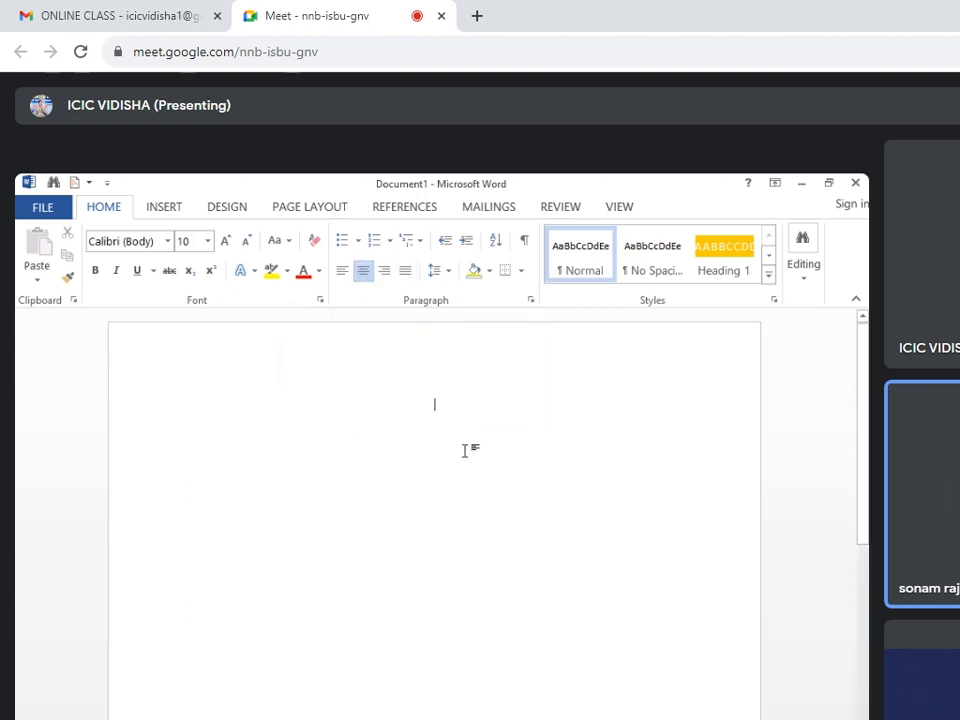
pyautogui.write('DFJKLJFKDJFKJDSKFJDSJFKDS')
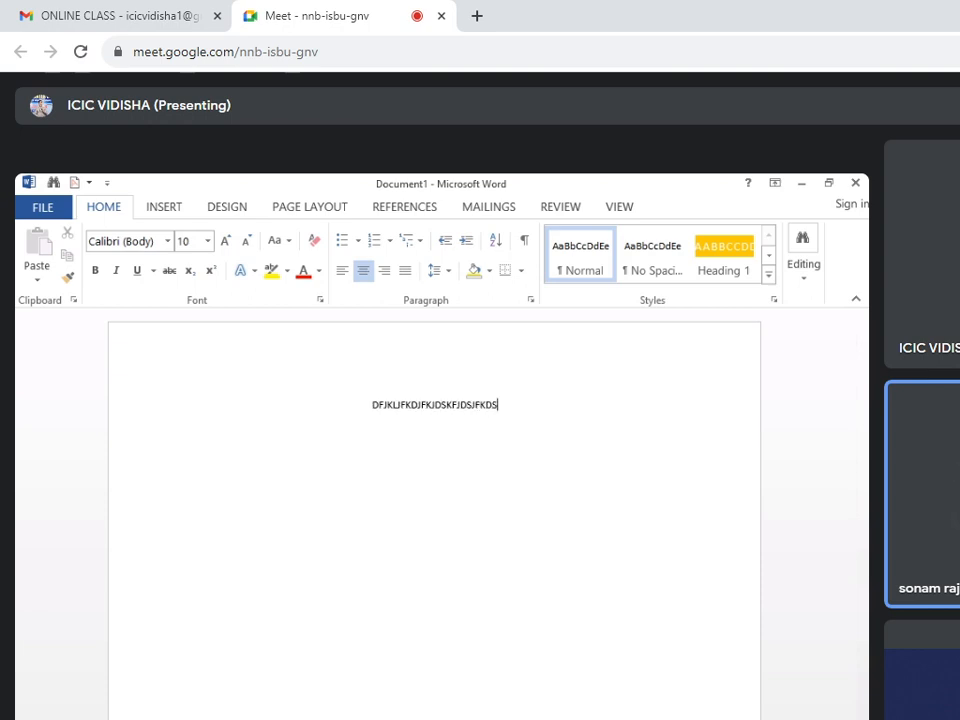
pyautogui.write('DJFKDJ')
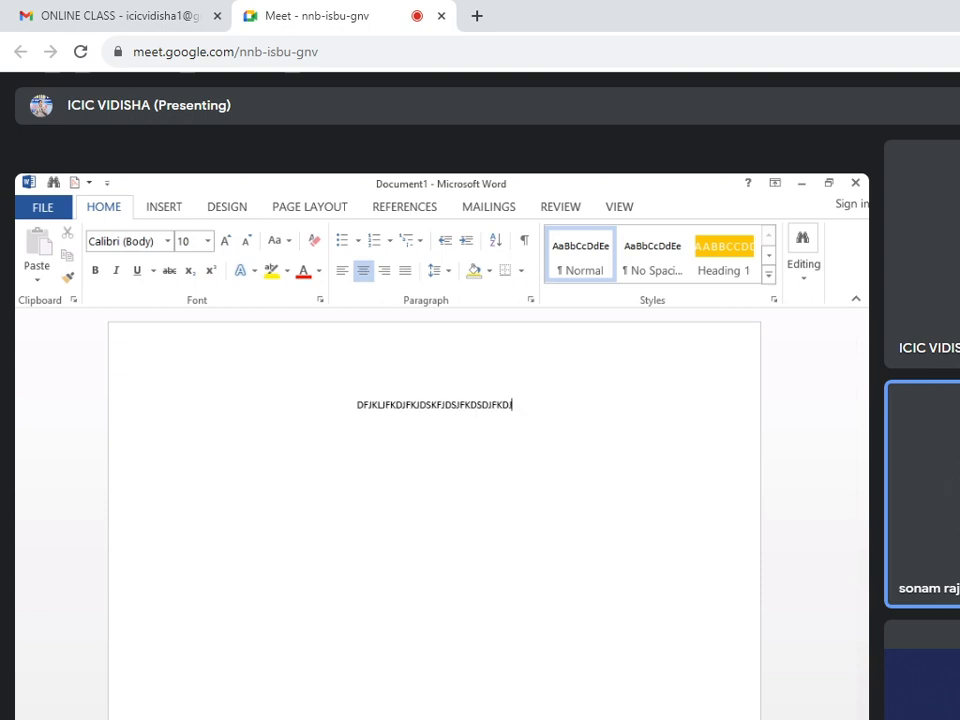
pyautogui.write('FKDJFKDJSKFDJSKFLJDSKFJSDKFJKDSJFKSDJFK')
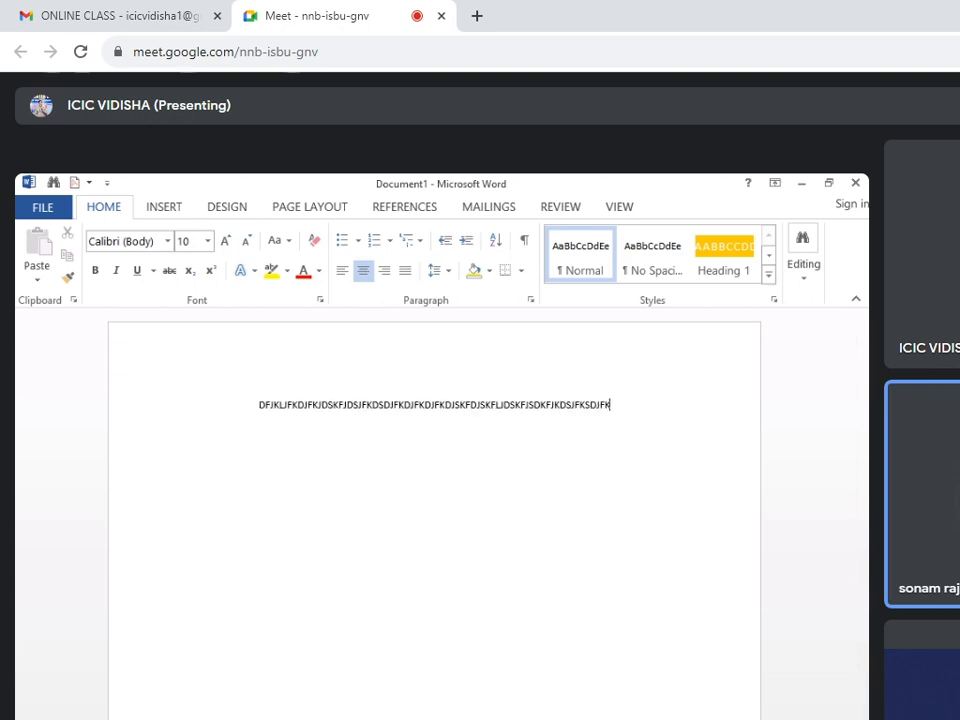
pyautogui.write('DSJFKDJKF DKJFKDSJFKDSJKFKDJFKDJ')
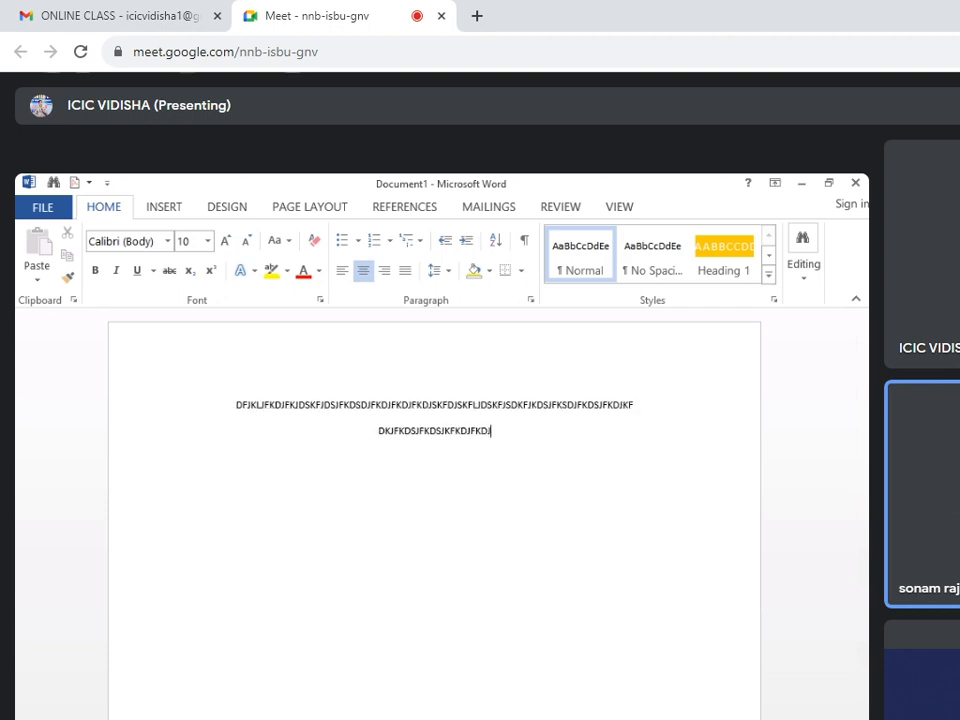
pyautogui.press('Return')
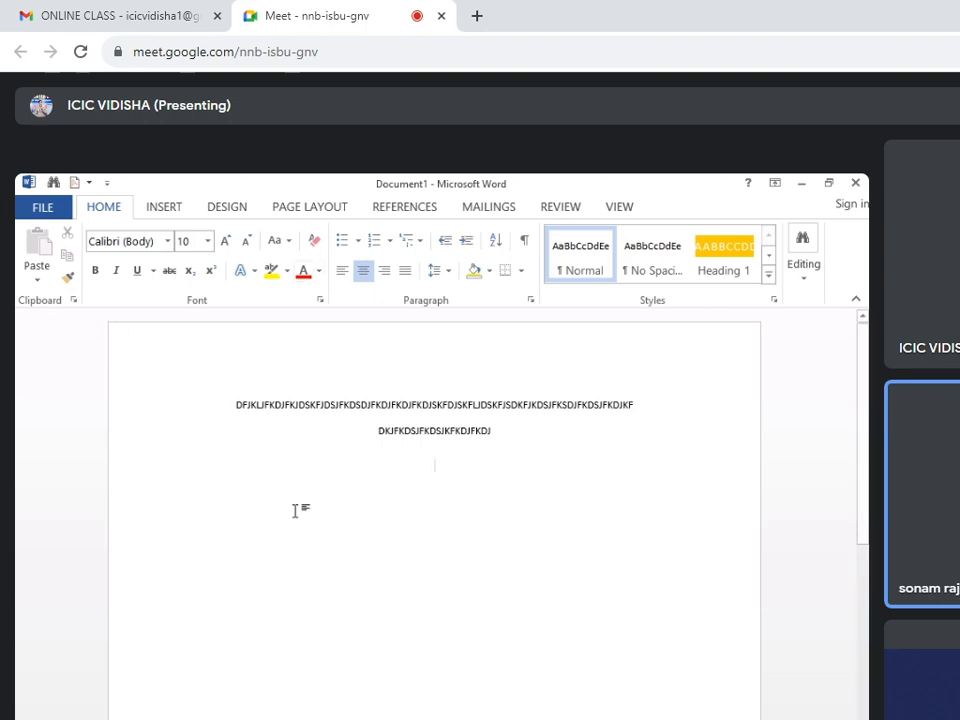
pyautogui.moveTo(236, 405); pyautogui.dragTo(527, 448)
pyautogui.press('BackSpace')
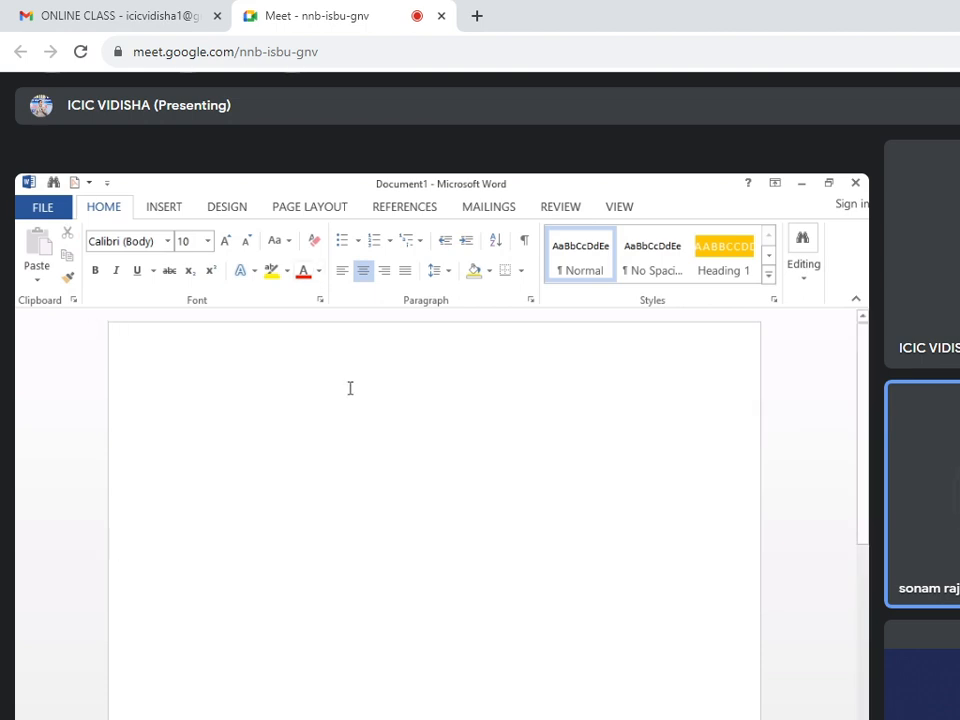
# Centre-align the first line and enter CENTER, followed by a new paragraph
pyautogui.click(341, 273)
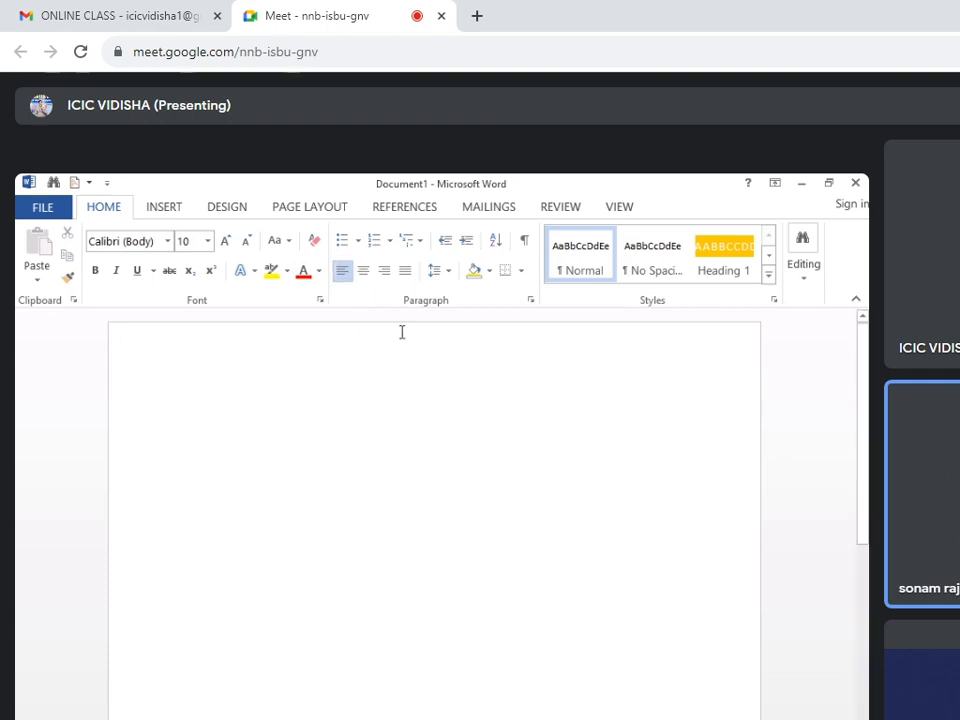
pyautogui.click(366, 277)
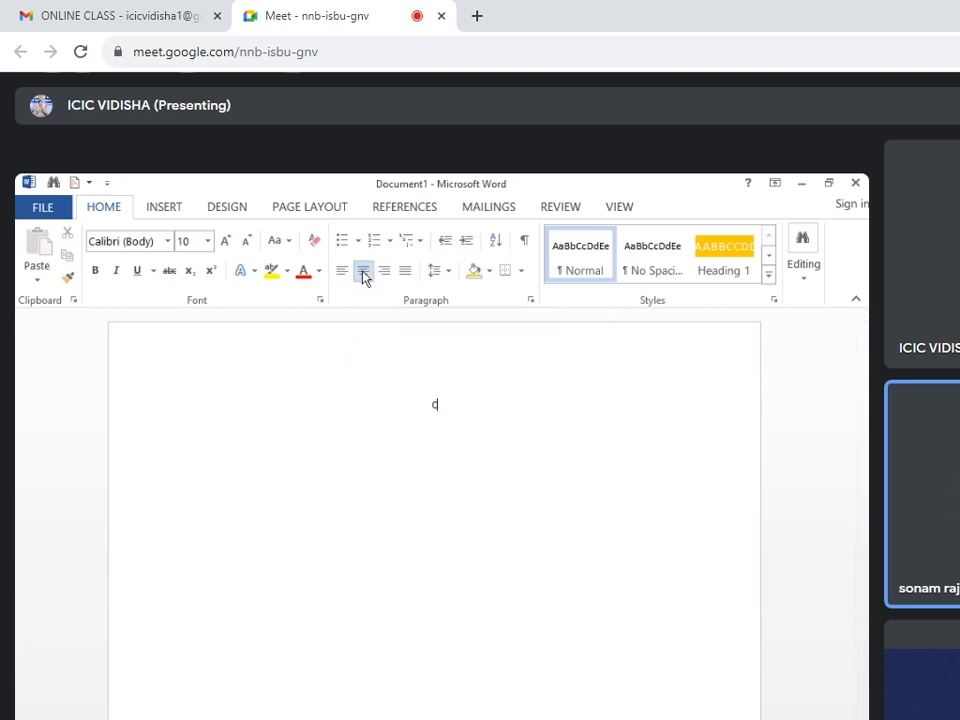
pyautogui.write('CENTER')
pyautogui.press('Return')
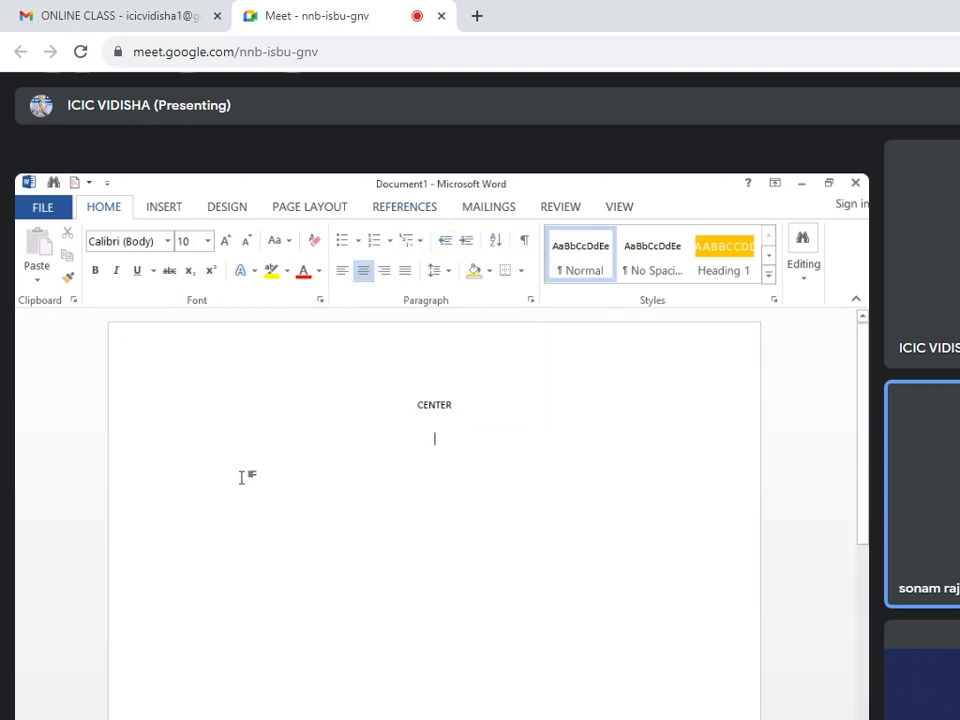
# Left-align the second paragraph and enter JHHGJHJ, followed by a new paragraph
pyautogui.click(341, 271)
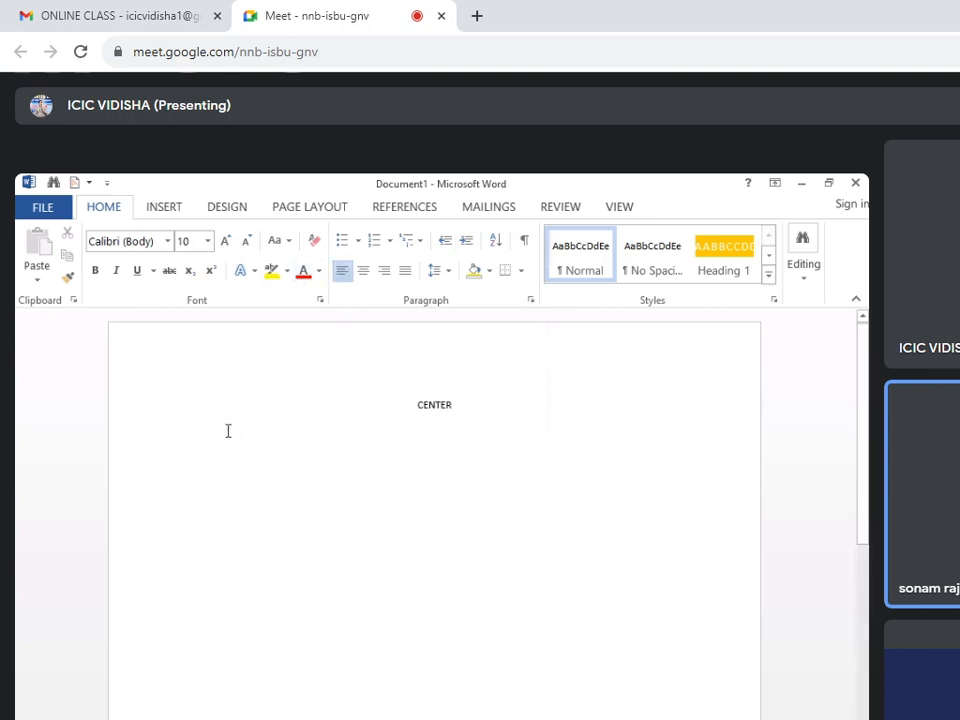
pyautogui.write('JHHGJHJ')
pyautogui.press('Return')
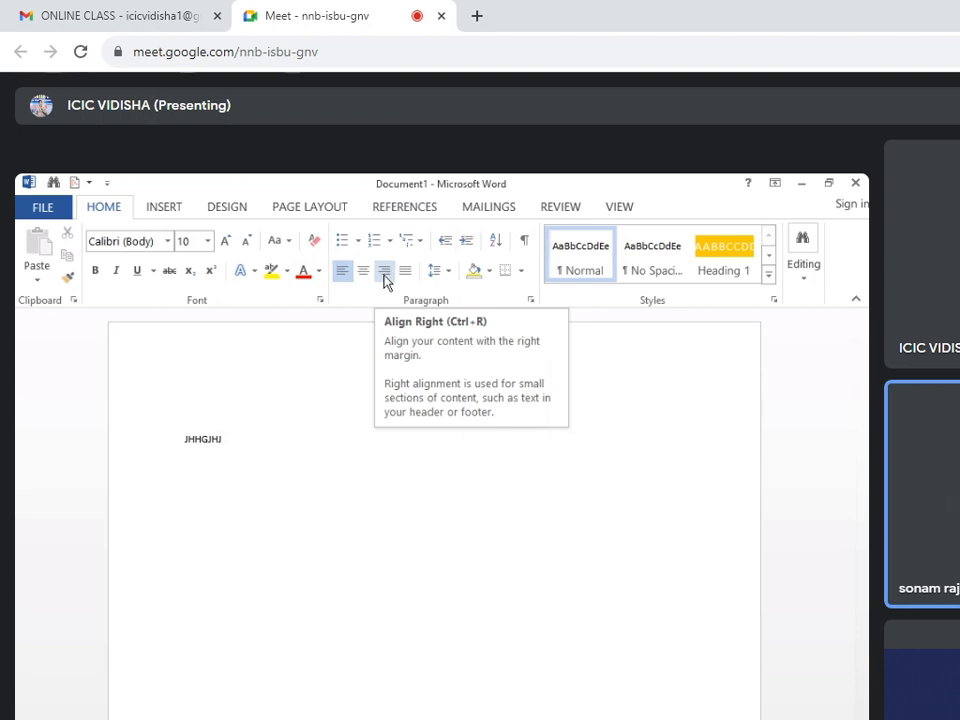
# Right-align the third paragraph and enter two lines, JGLKFJKDLFJGKDFJGKJFKJG and GFJKGJFDKJFDKLGJFDKGJDFKJGFLDKJ
pyautogui.click(385, 279)
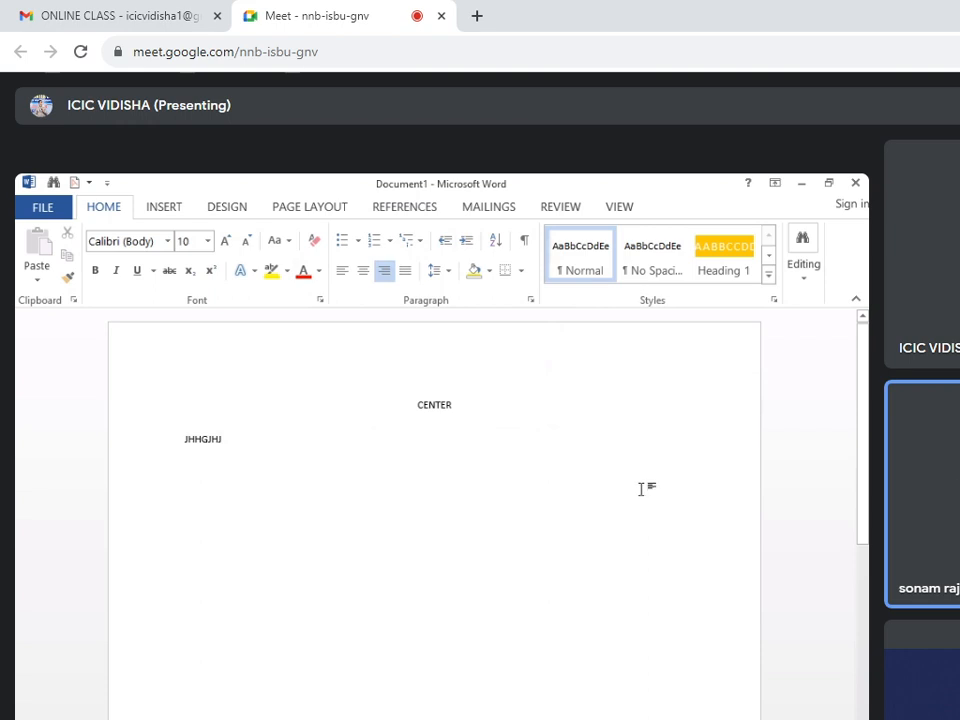
pyautogui.write('JGLKFJKD')
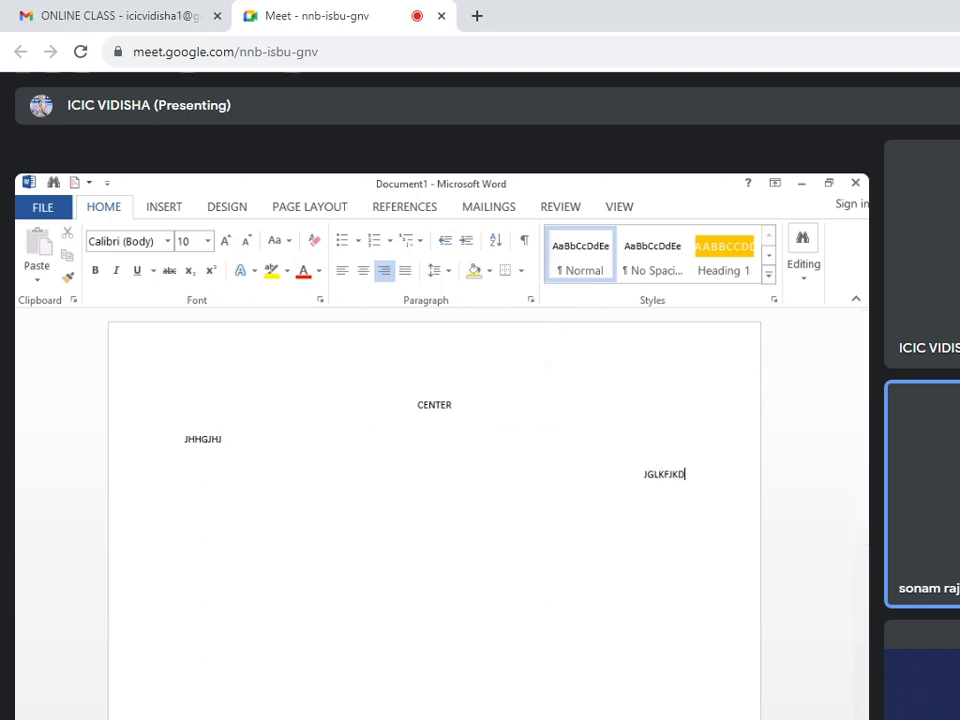
pyautogui.write('LFJGKDFJGKJFKJG')
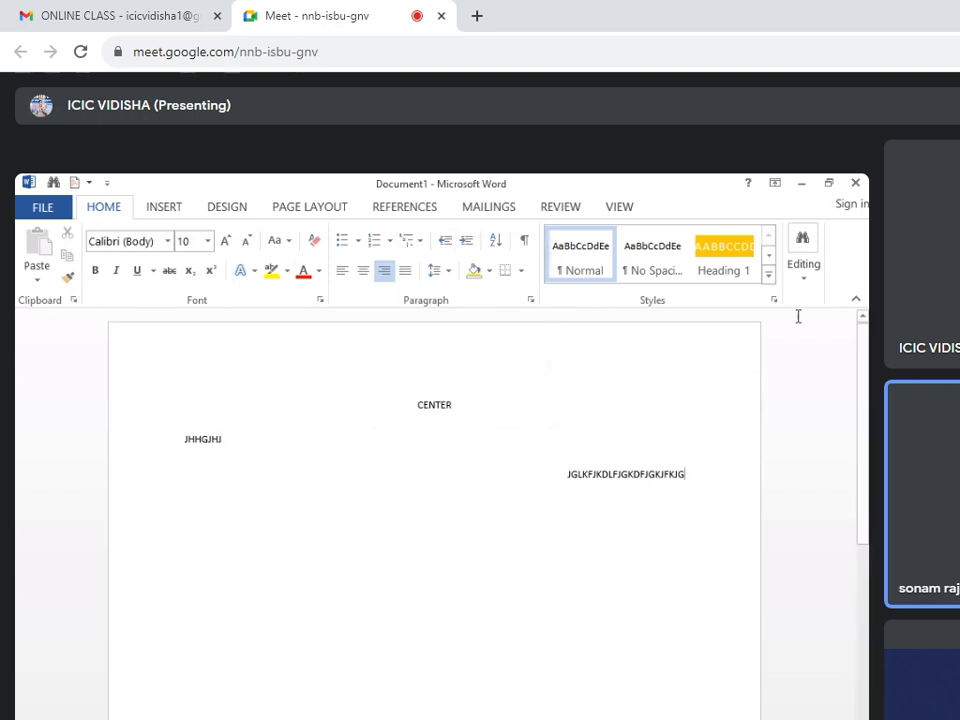
pyautogui.press('Return')
pyautogui.write('GFJKGJFDKJFDKLGJFDKGJDFKJGFLDKJ')
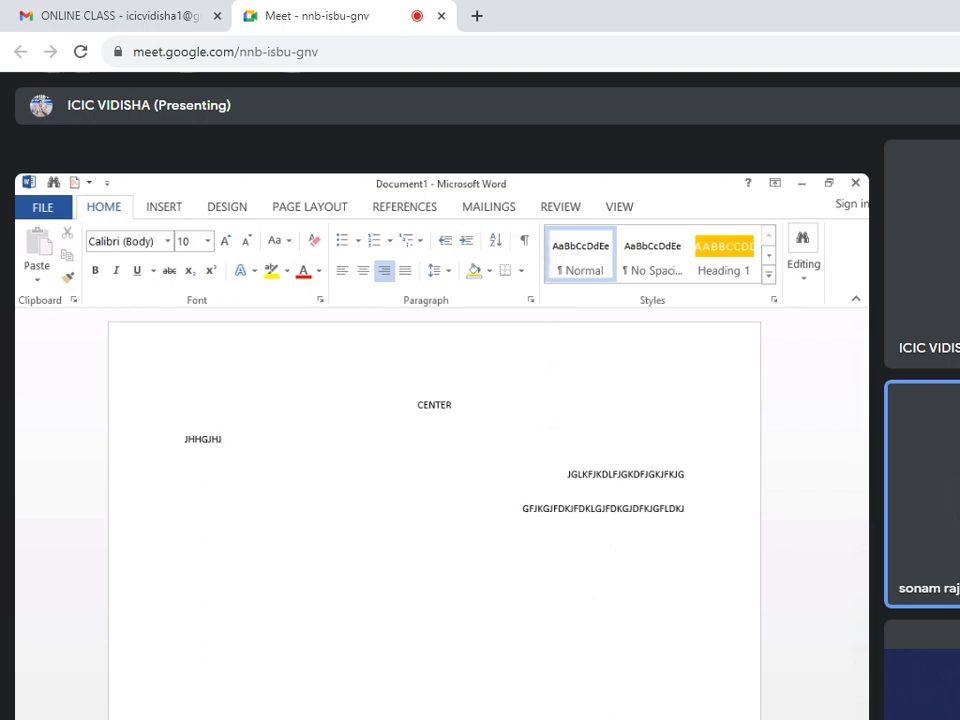
# Add short right-aligned lines reading FGF, GF, DG, FD and G below the existing ones
pyautogui.press('Return')
pyautogui.write('FGF')
pyautogui.press('Return')
pyautogui.write('GF')
pyautogui.press('Return')
pyautogui.write('DG')
pyautogui.press('Return')
pyautogui.write('FD G')
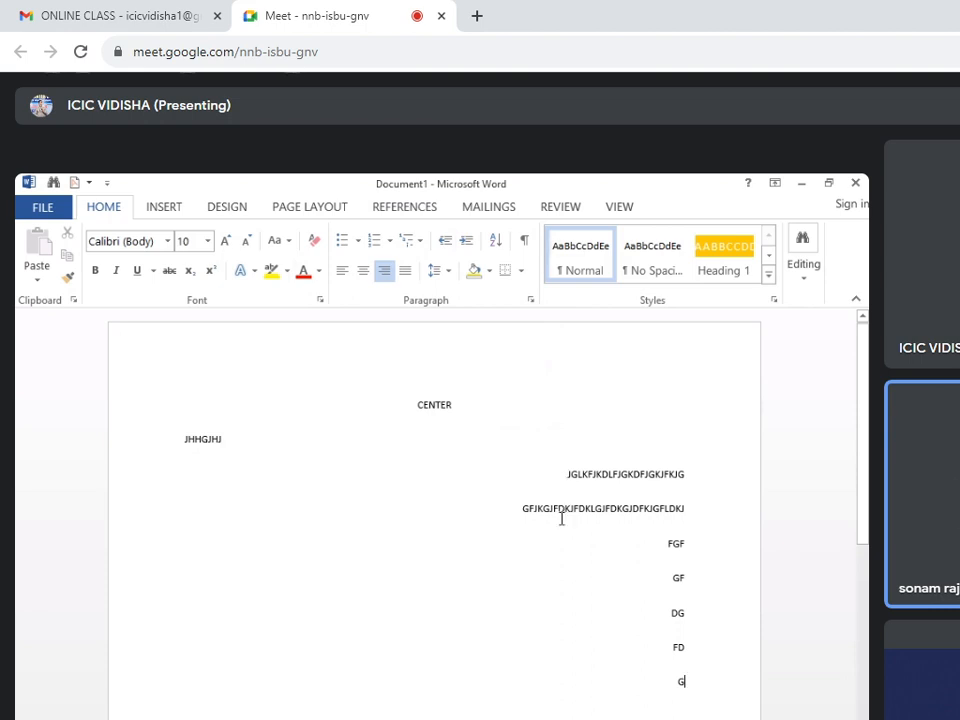
# Clear the whole document and generate sample paragraphs with =RAND()
pyautogui.hotkey('ctrl', 'a')
pyautogui.press('Delete')
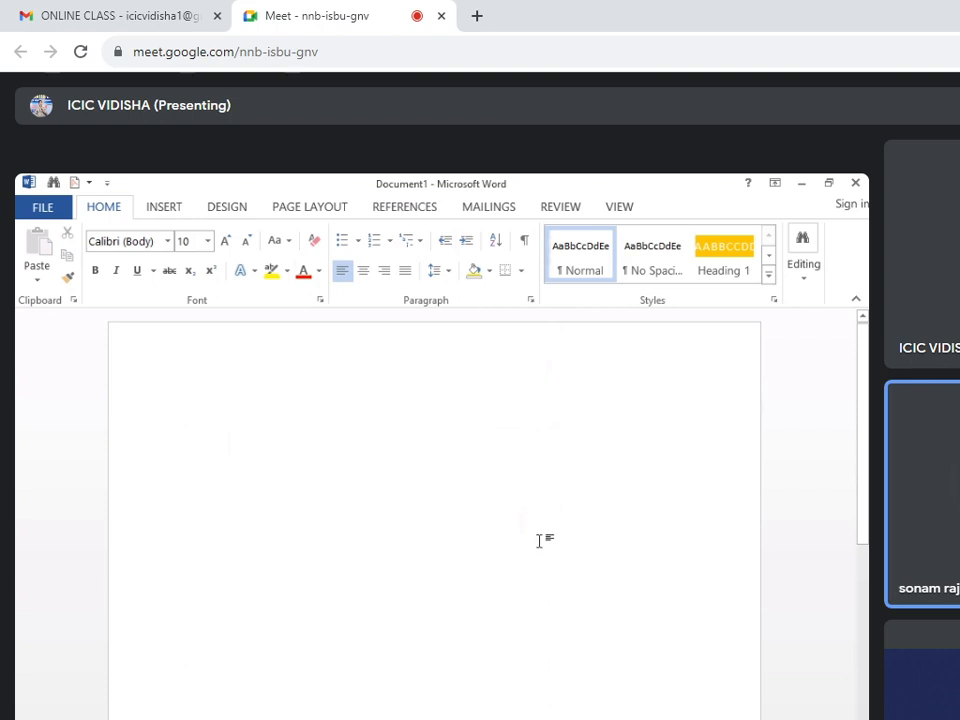
pyautogui.write('=RAND')
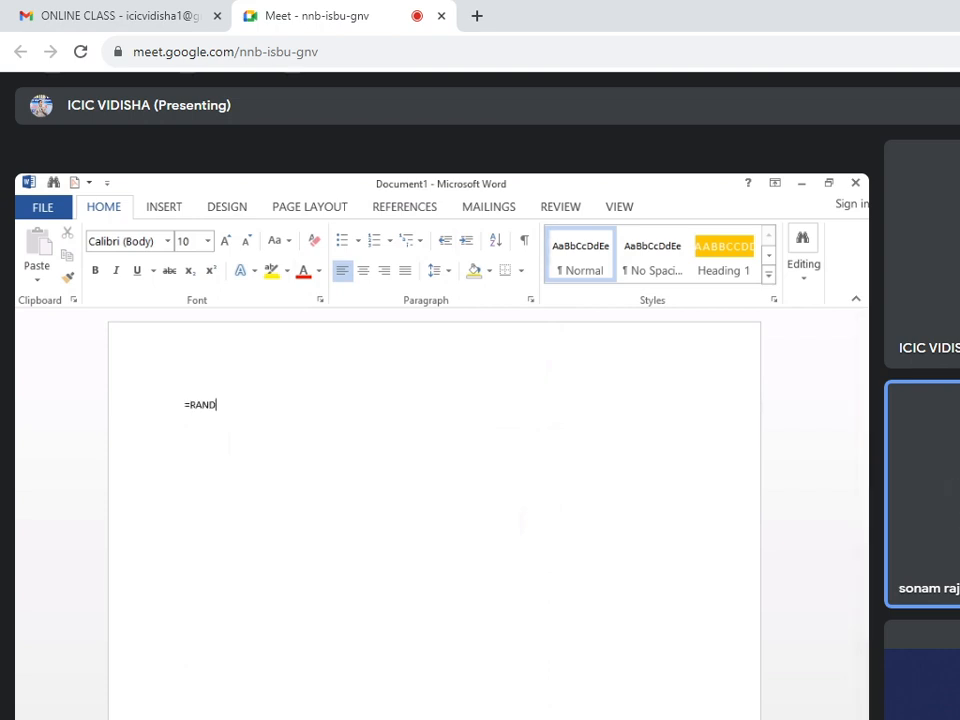
pyautogui.write('()')
pyautogui.press('Return')
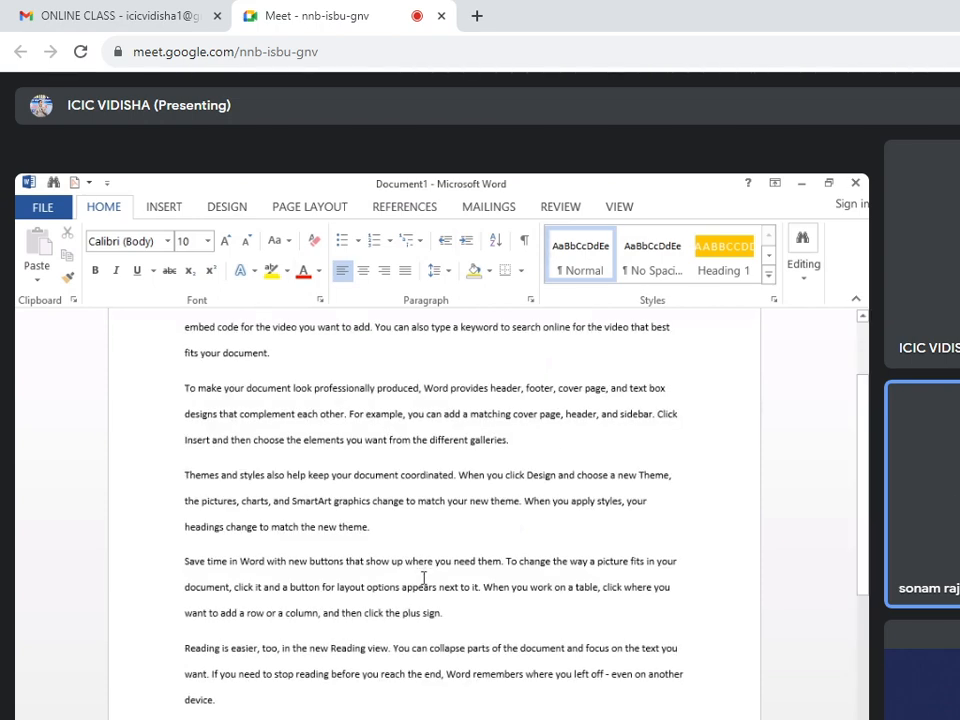
# Increase the font size of all the sample text to 16
pyautogui.hotkey('ctrl', 'a')
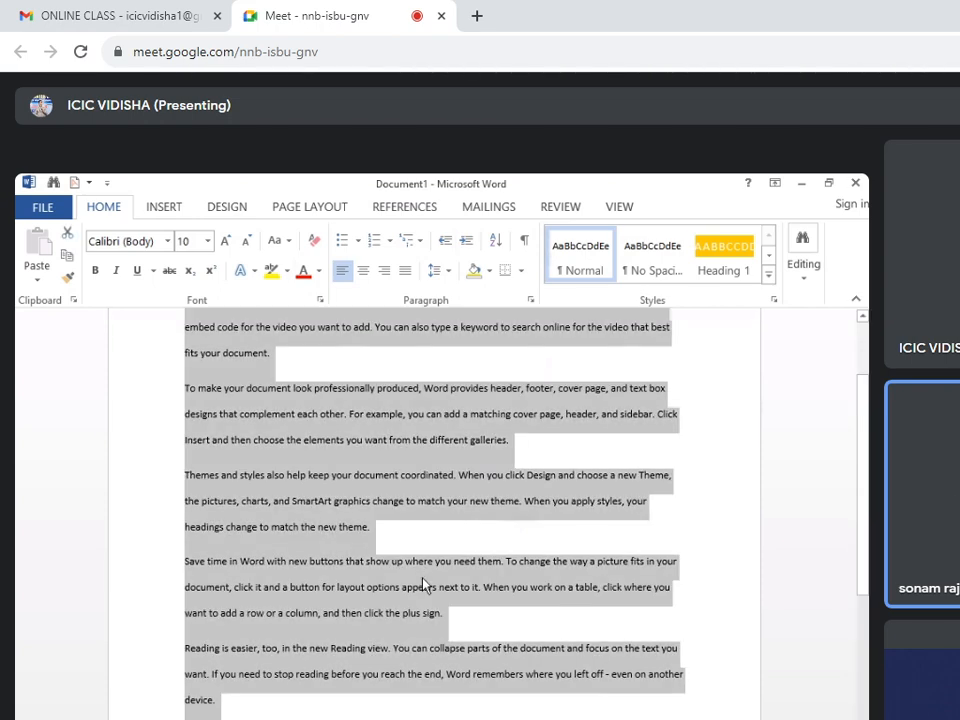
pyautogui.click(221, 243)
pyautogui.click(221, 243)
pyautogui.click(221, 243)
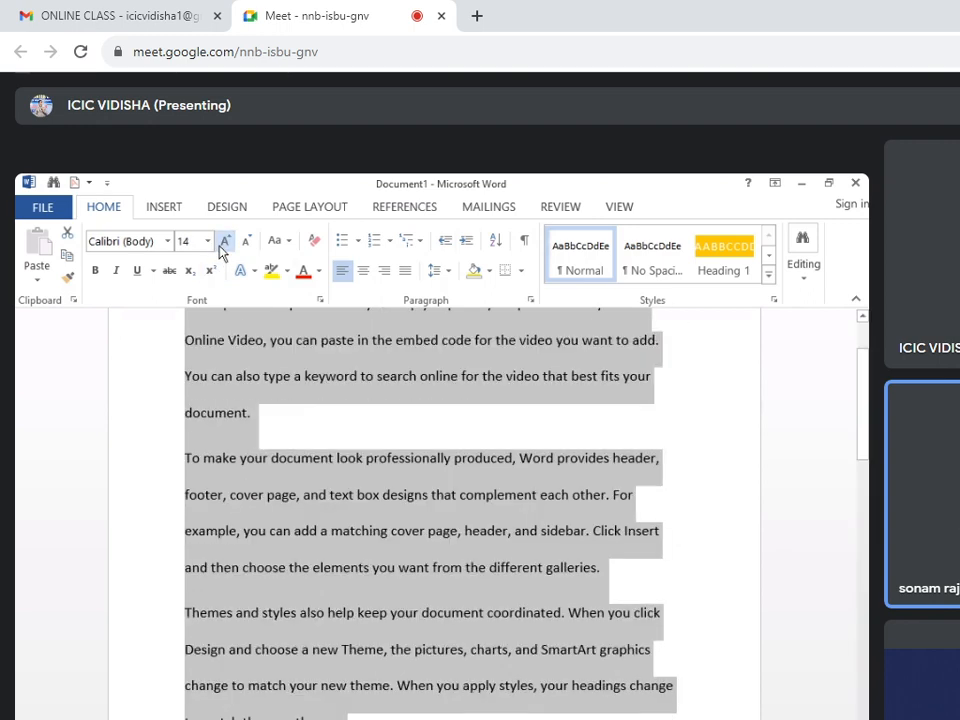
pyautogui.click(221, 243)
# Centre-align all the sample paragraphs, review the pages, and clear the selection
pyautogui.scroll(2, 295, 562)
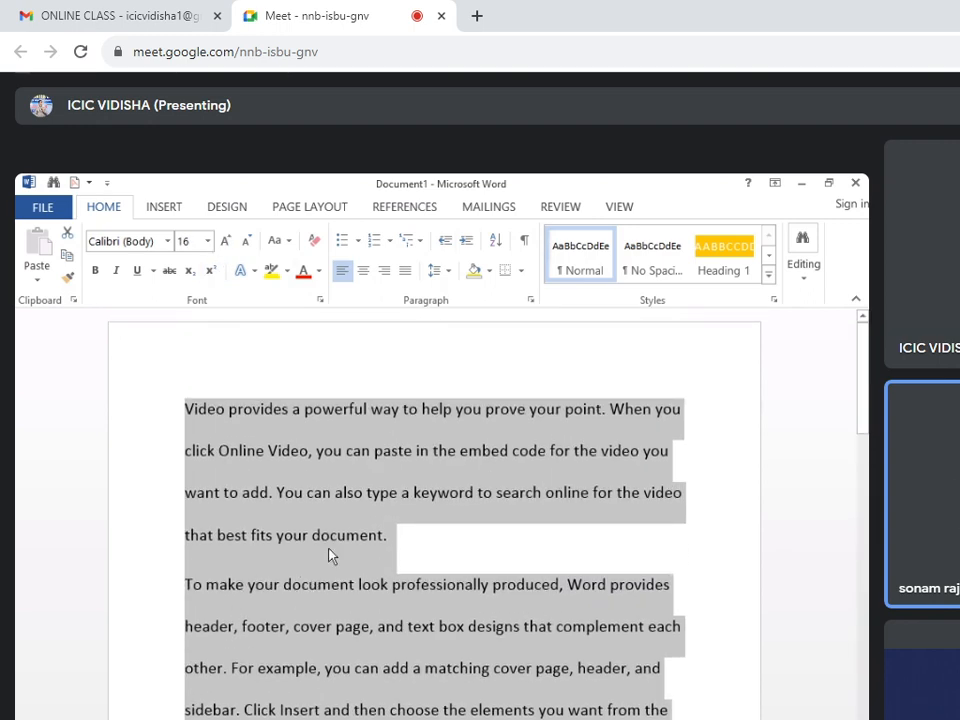
pyautogui.scroll(-2, 324, 512)
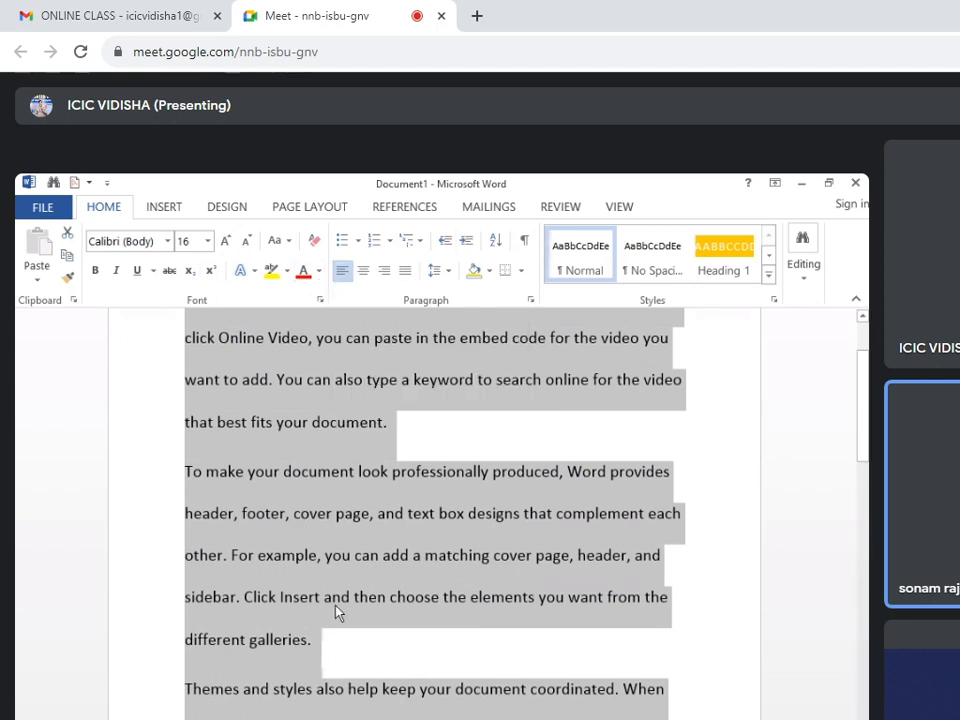
pyautogui.scroll(2, 335, 612)
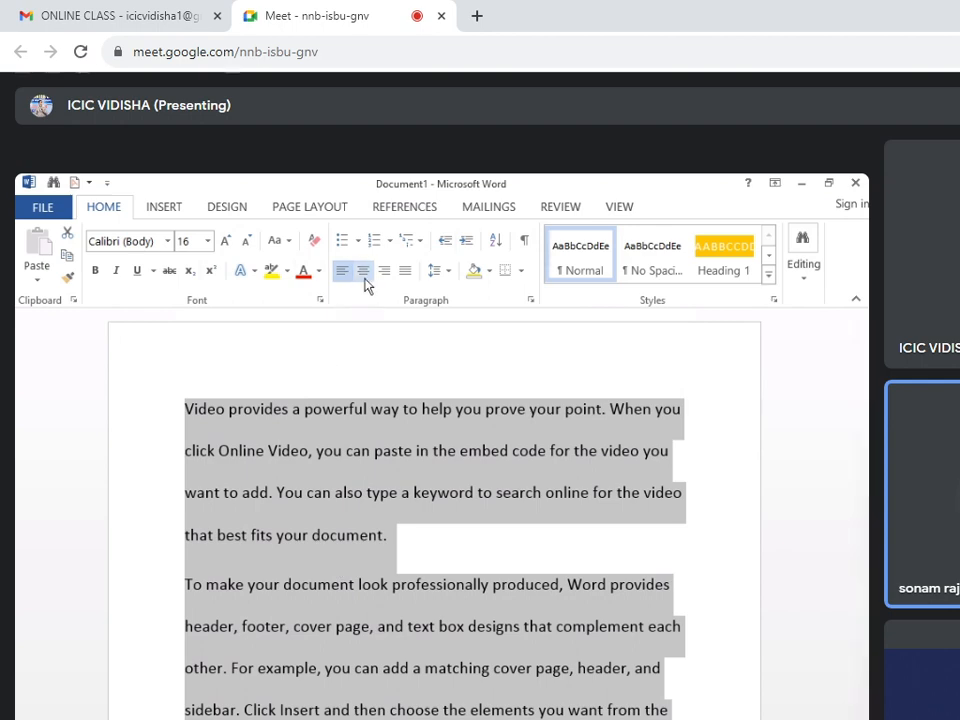
pyautogui.click(364, 281)
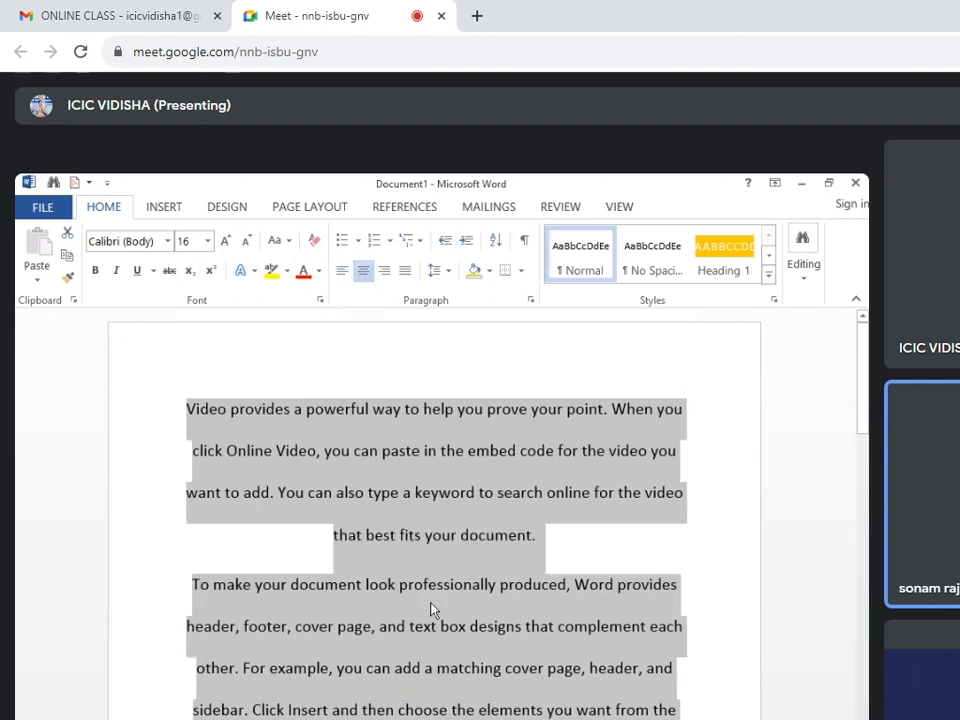
pyautogui.scroll(-3, 420, 515)
pyautogui.scroll(-5, 420, 515)
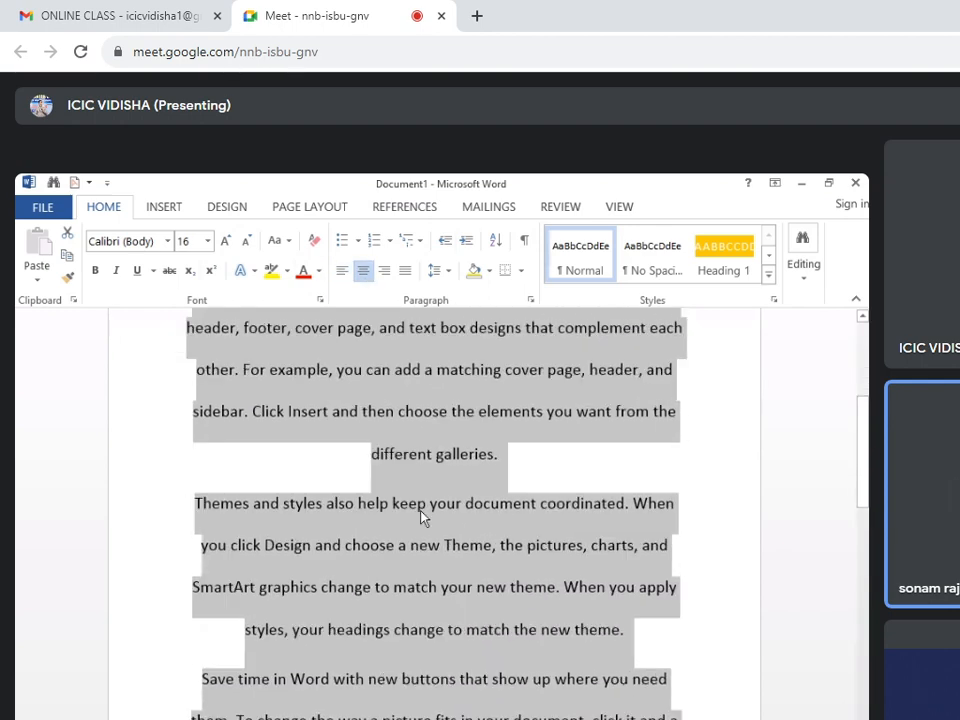
pyautogui.scroll(8, 420, 518)
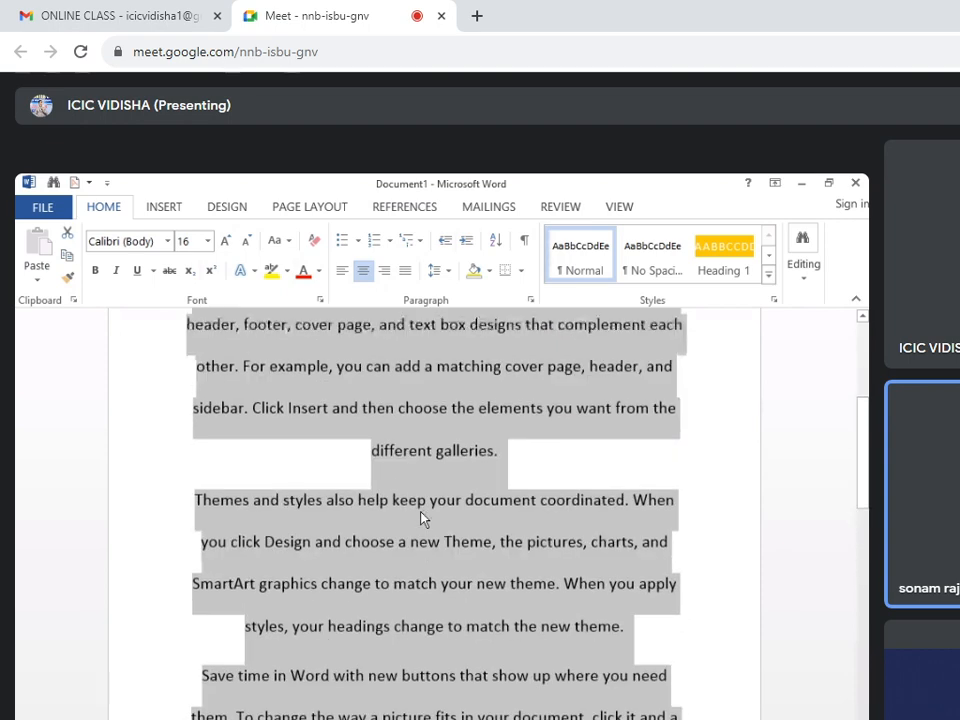
pyautogui.click(398, 549)
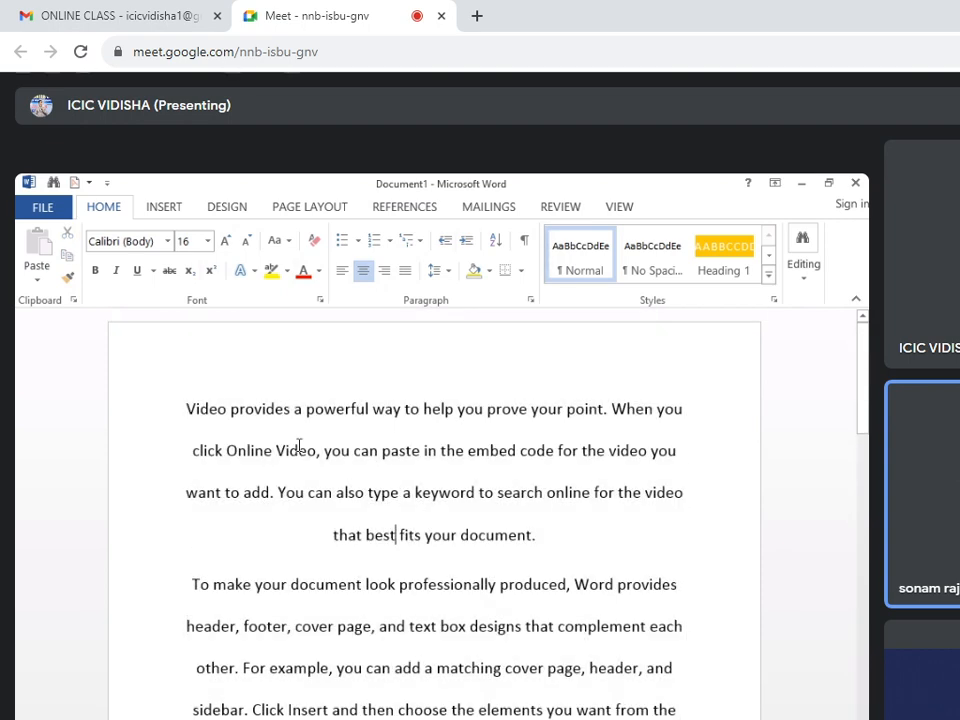
# Justify all the sample paragraphs in the document and check the result
pyautogui.moveTo(184, 410); pyautogui.dragTo(572, 537)
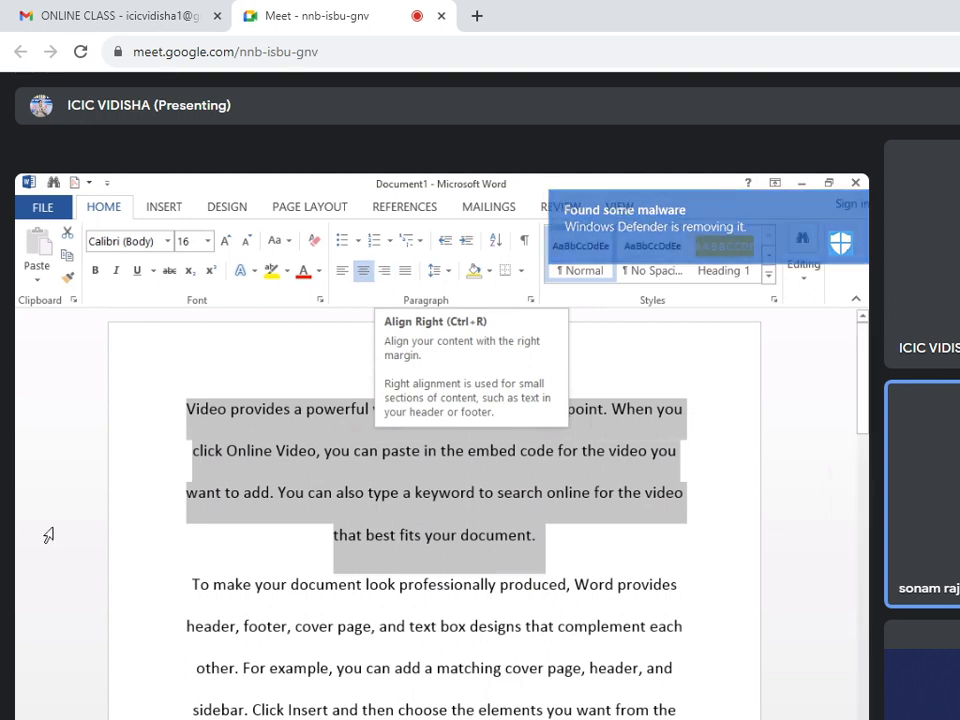
pyautogui.click(256, 569)
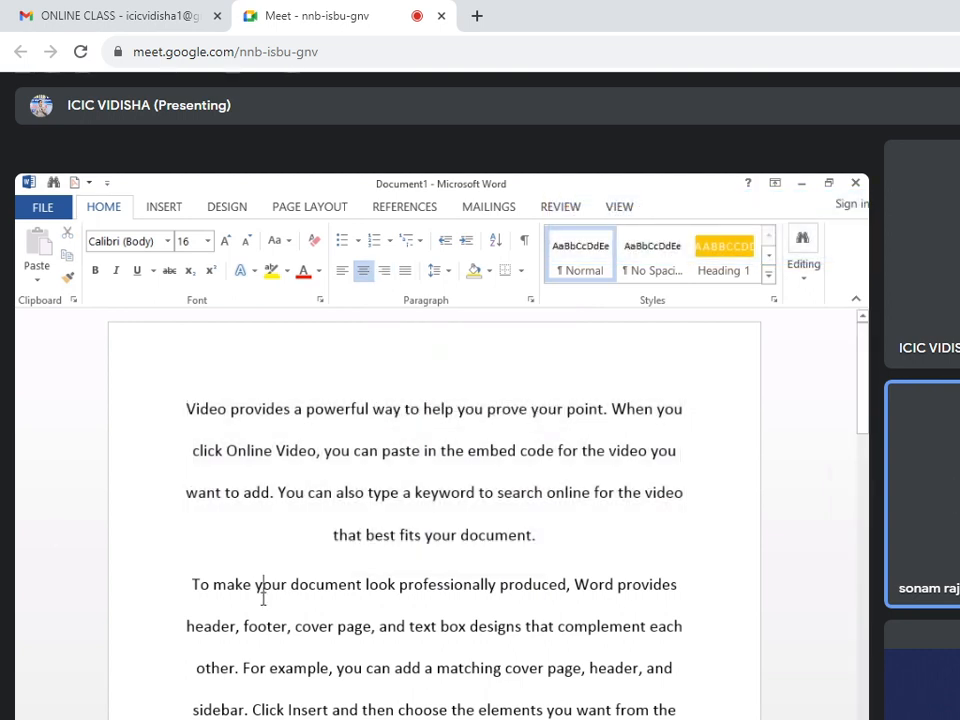
pyautogui.hotkey('ctrl', 'a')
pyautogui.scroll(-2, 376, 598)
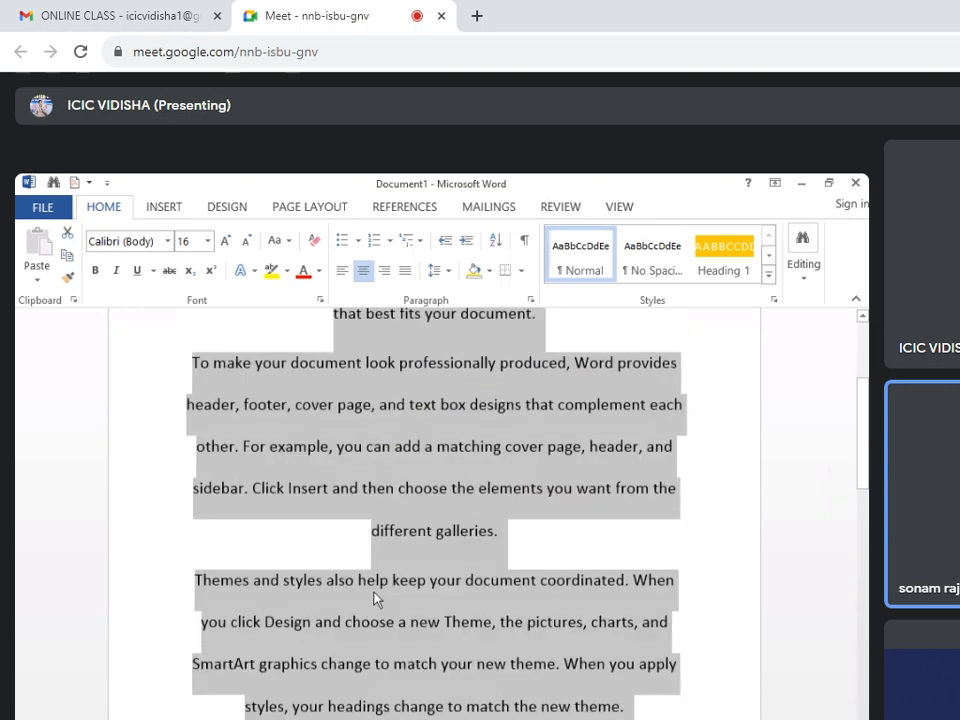
pyautogui.scroll(2, 376, 598)
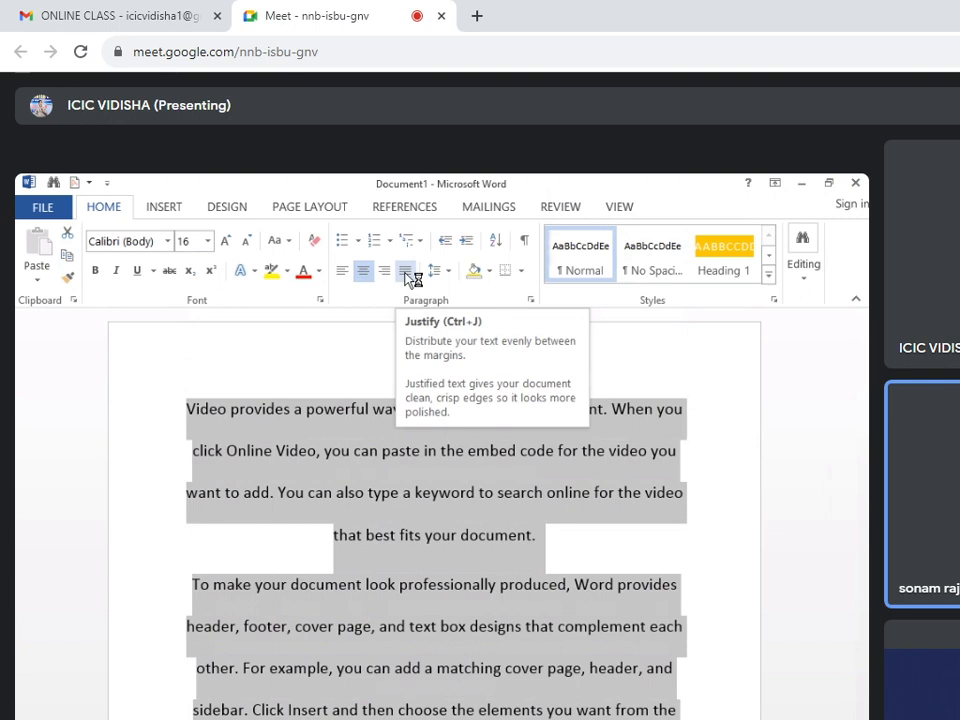
pyautogui.click(406, 271)
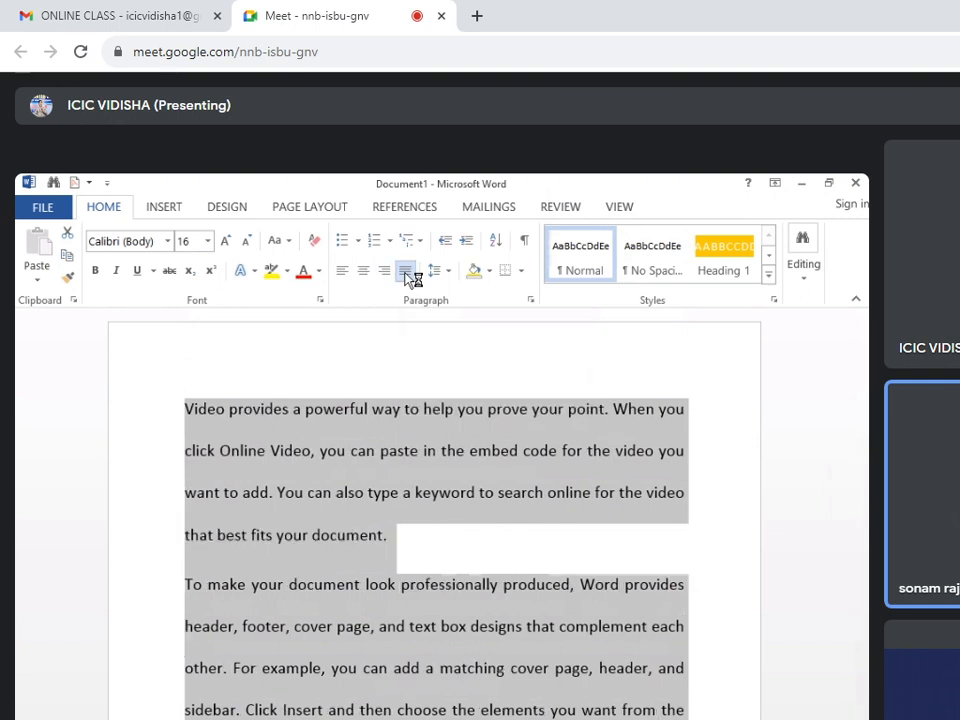
pyautogui.scroll(-2, 470, 492)
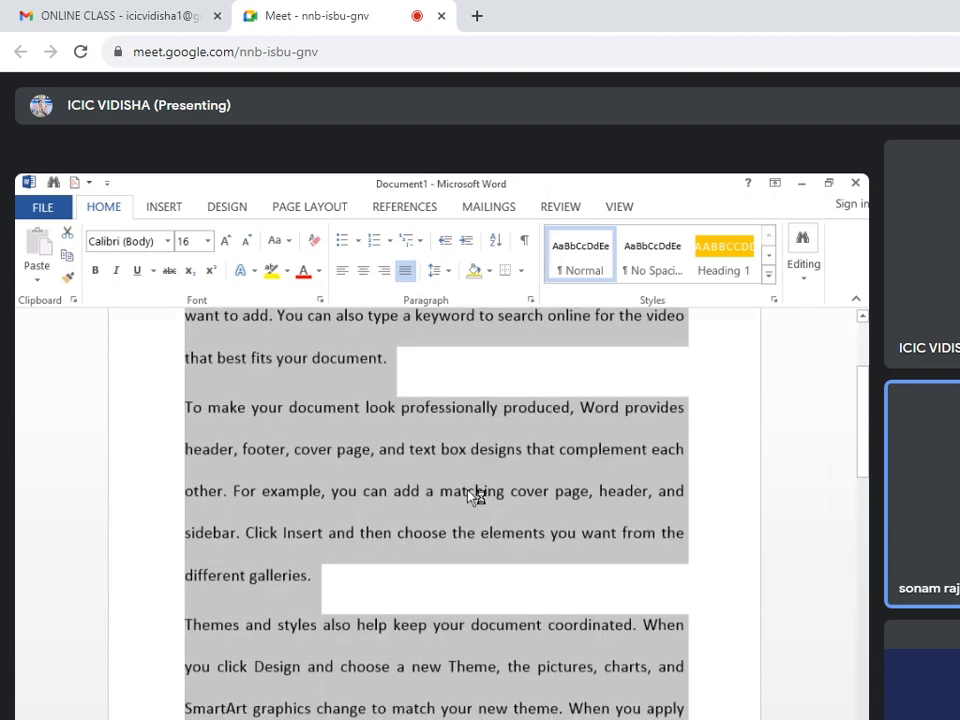
pyautogui.scroll(2, 470, 492)
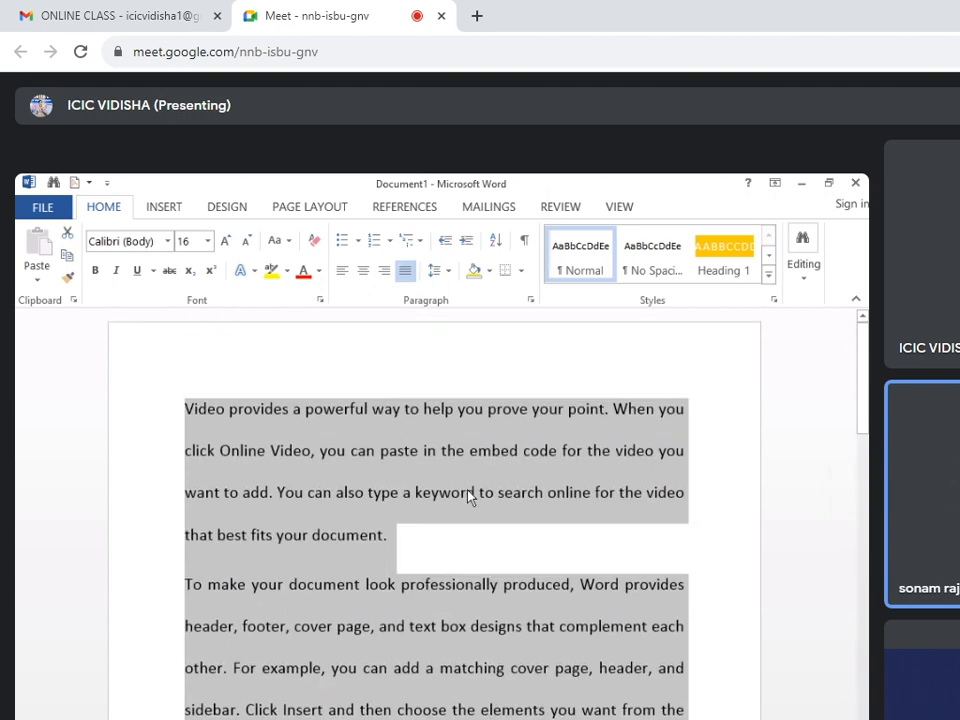
# Toggle justification off and on several times for the whole text to compare it with left alignment
pyautogui.click(407, 274)
pyautogui.click(407, 274)
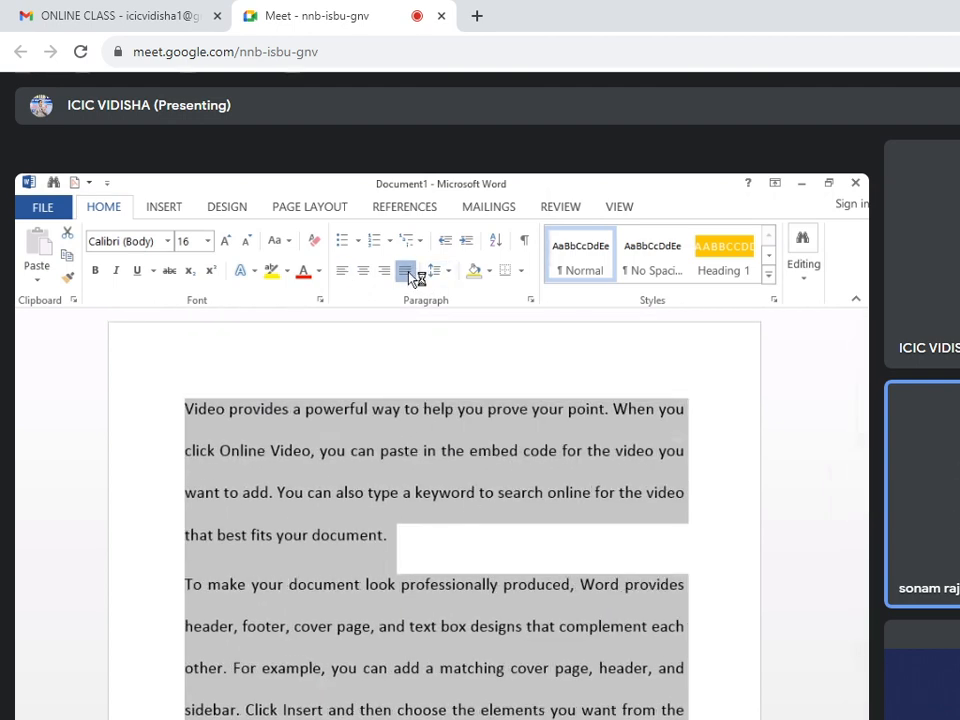
pyautogui.click(408, 275)
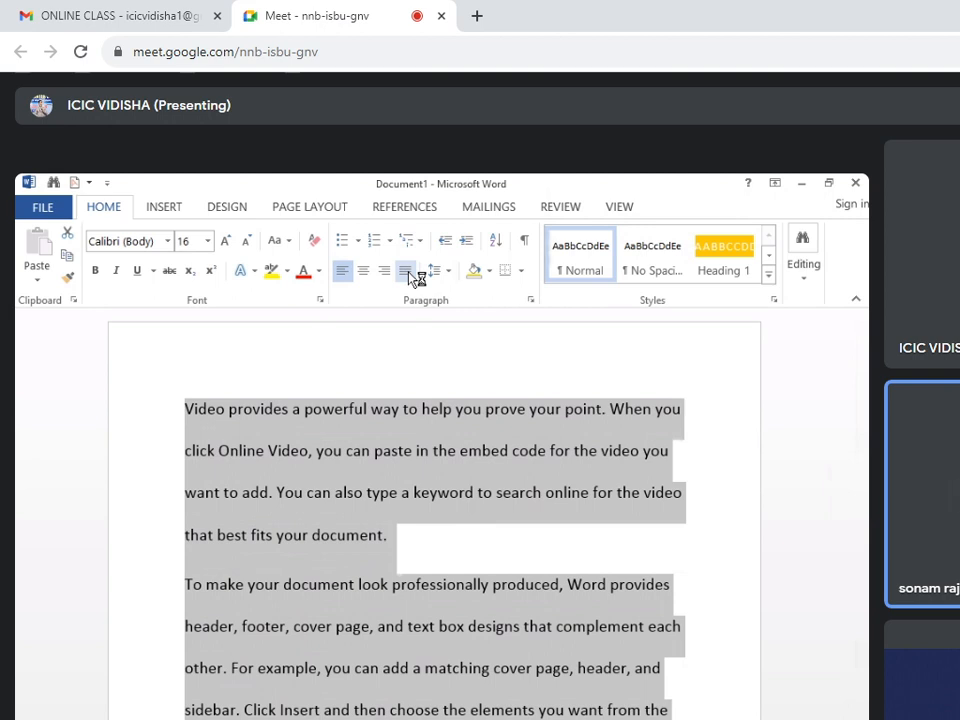
pyautogui.click(409, 273)
pyautogui.click(409, 273)
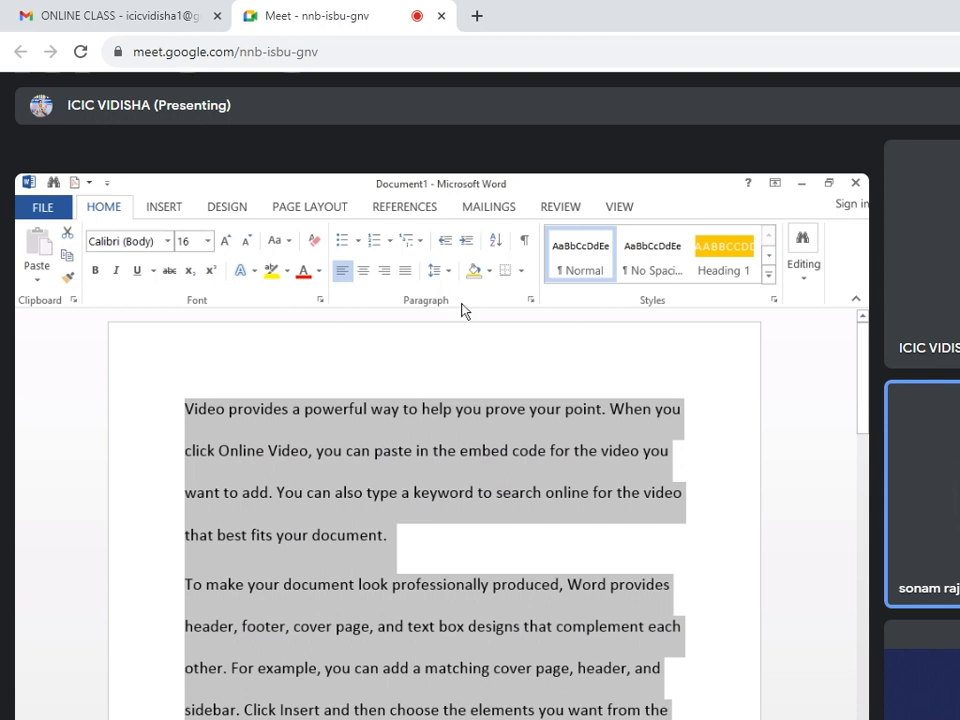
pyautogui.click(405, 270)
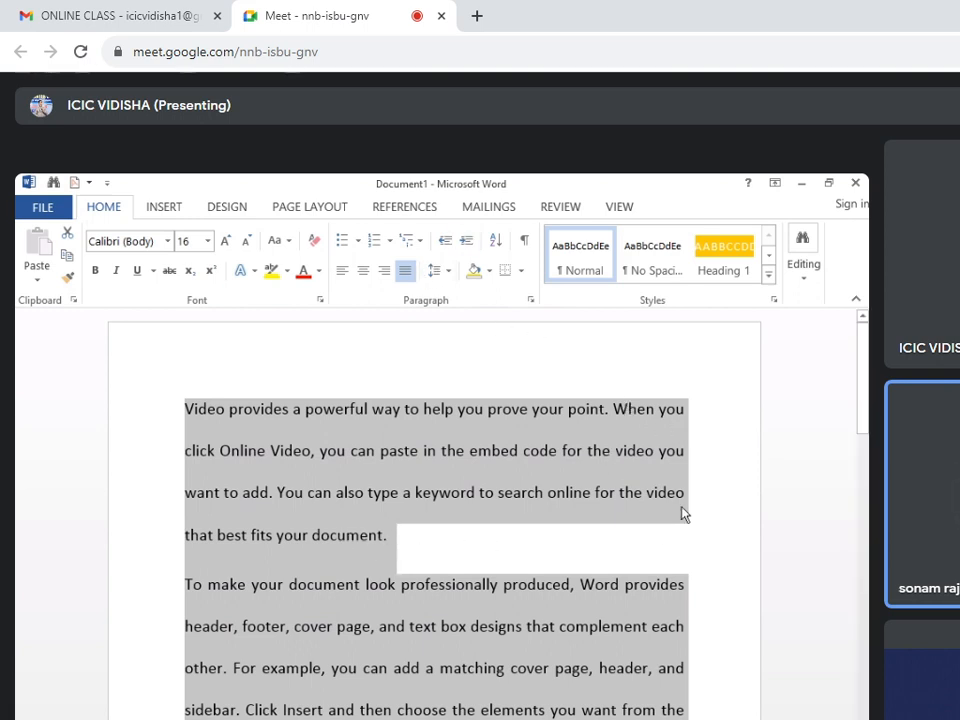
pyautogui.scroll(-3, 229, 617)
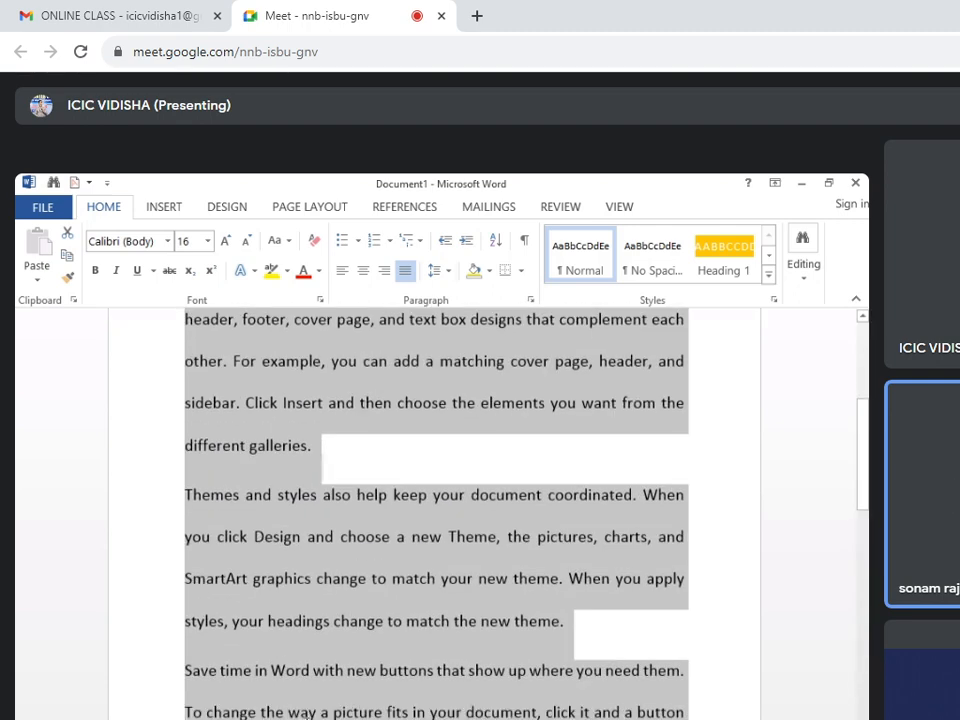
pyautogui.scroll(-3, 390, 497)
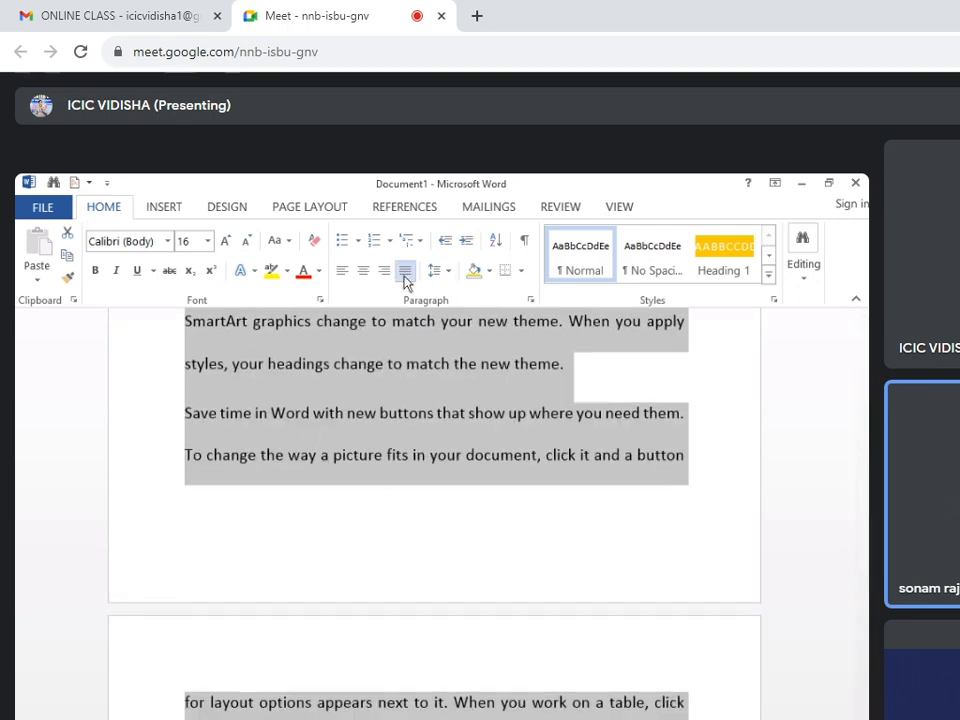
pyautogui.click(404, 272)
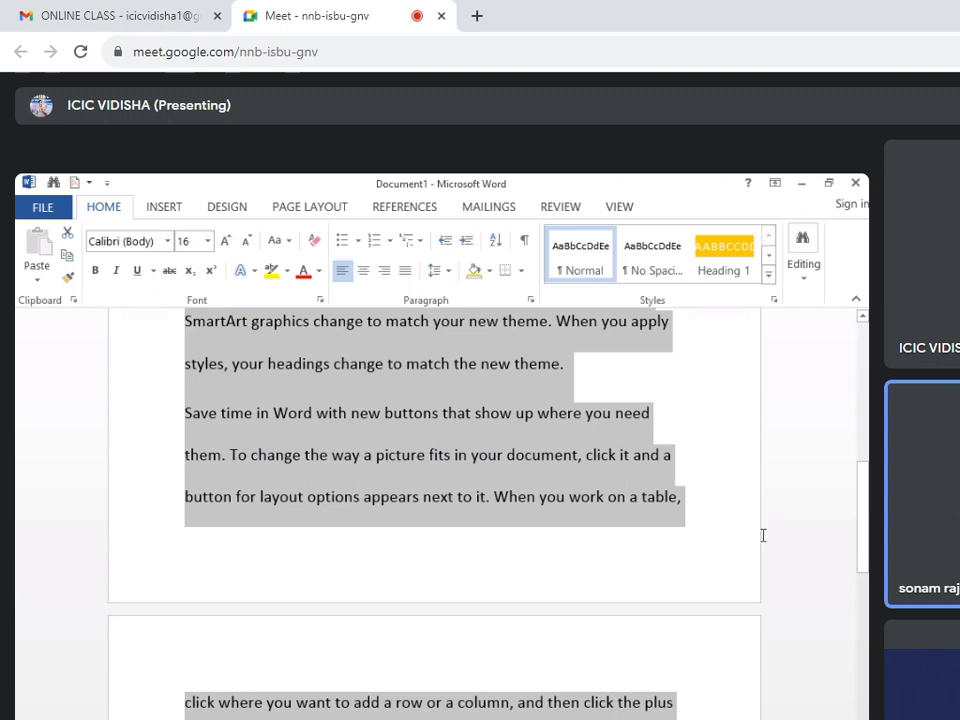
pyautogui.click(406, 274)
# Add two justified lines reading KJGKJFJDFGDJFGJF and FJLKGKFLJGKFDJ below the first paragraph
pyautogui.scroll(3, 433, 465)
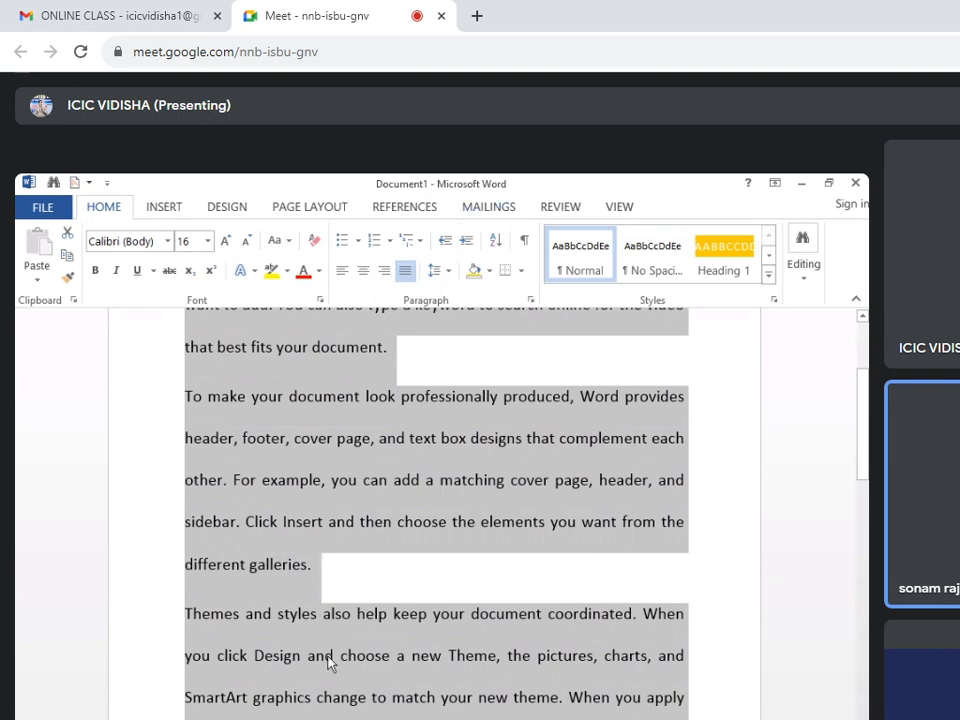
pyautogui.scroll(3, 470, 360)
pyautogui.click(405, 437)
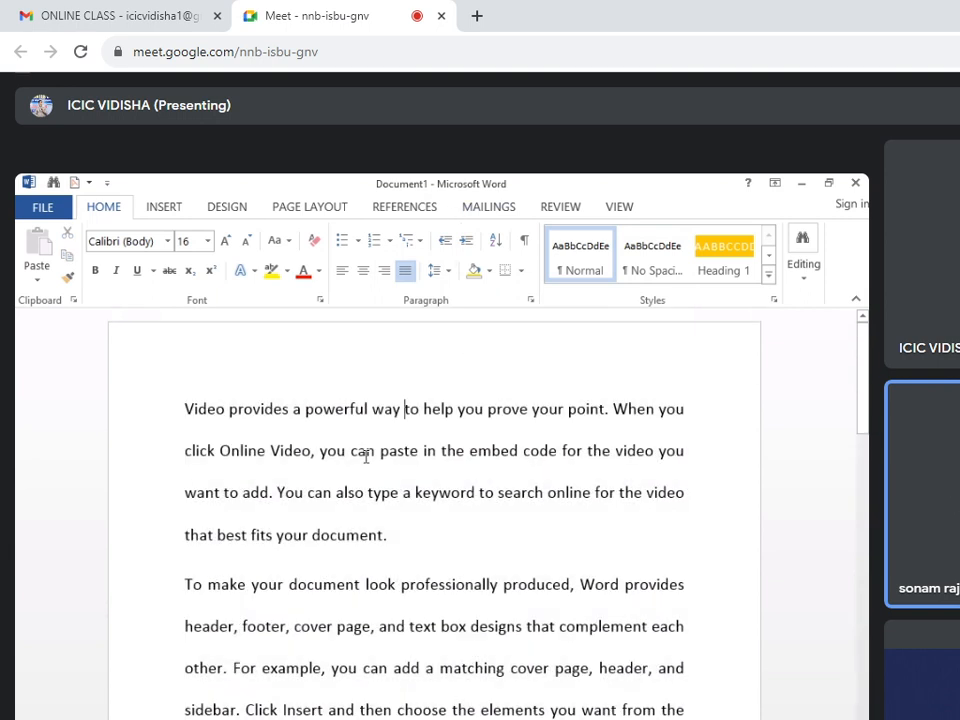
pyautogui.click(413, 548)
pyautogui.press('Return')
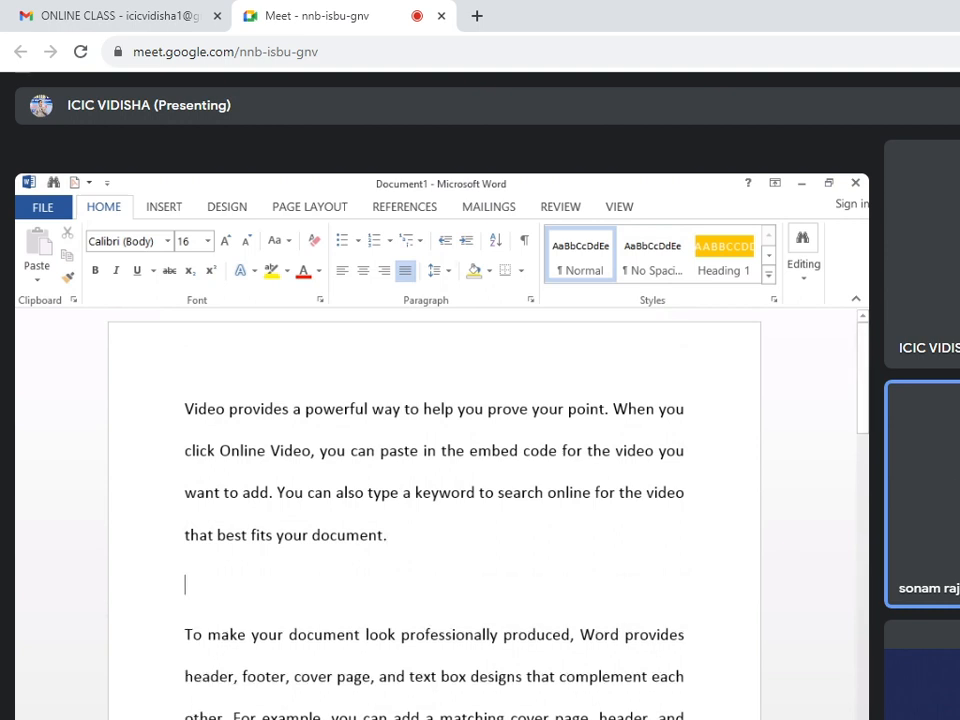
pyautogui.write('KJGKJFJDFGDJFGJF')
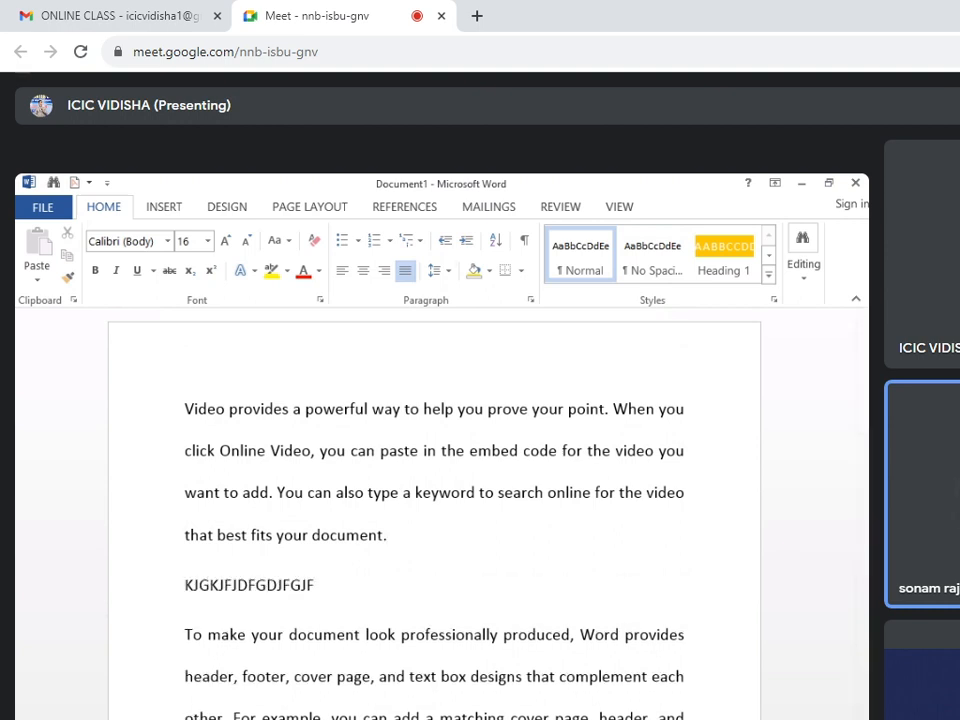
pyautogui.press('Return')
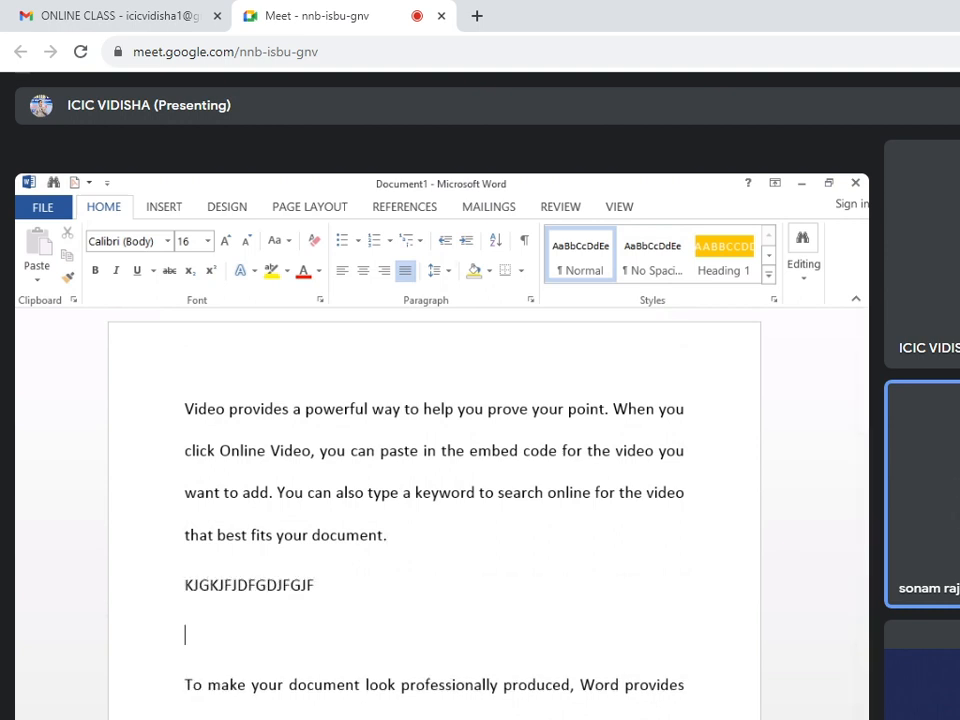
pyautogui.write('FJLKGKFLJGKFDJ')
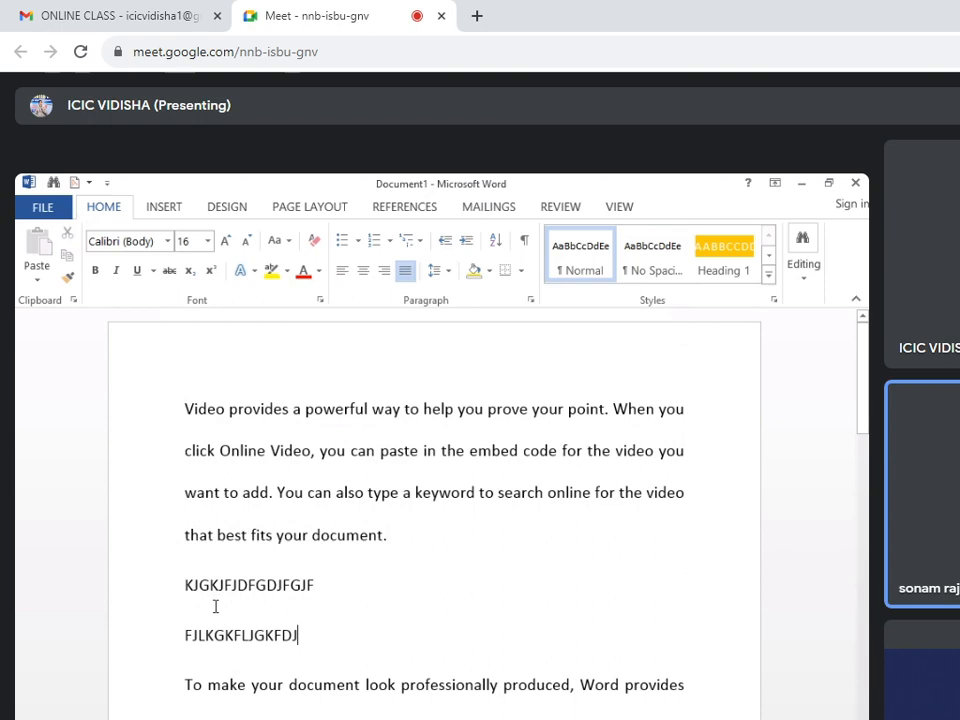
# Examine the line spacing and justified text across all pages of the document
pyautogui.scroll(-7, 215, 606)
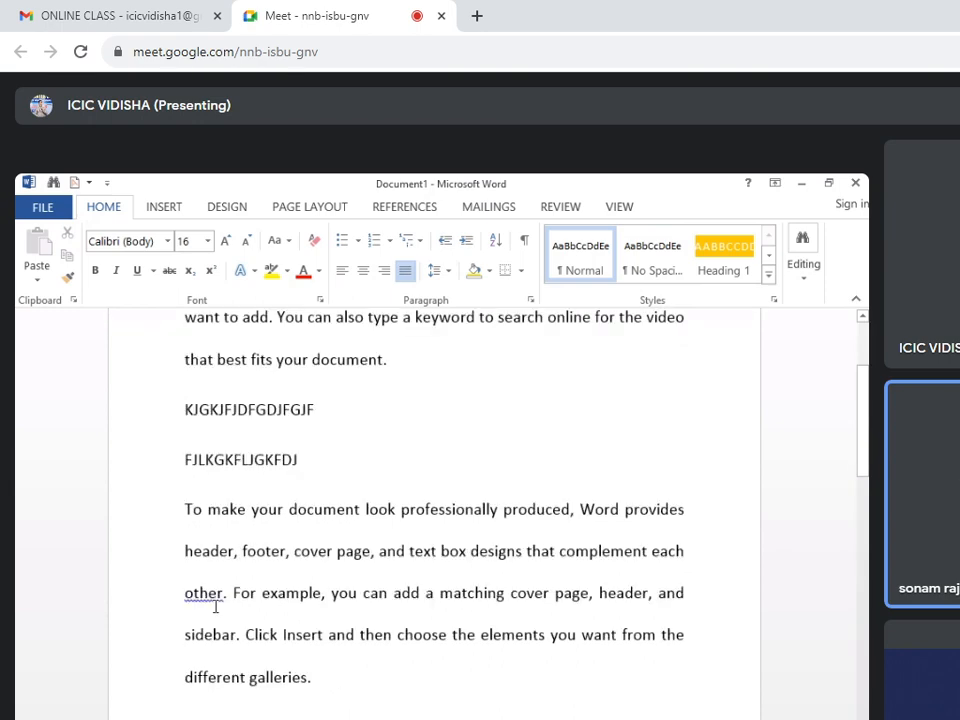
pyautogui.scroll(-14, 214, 656)
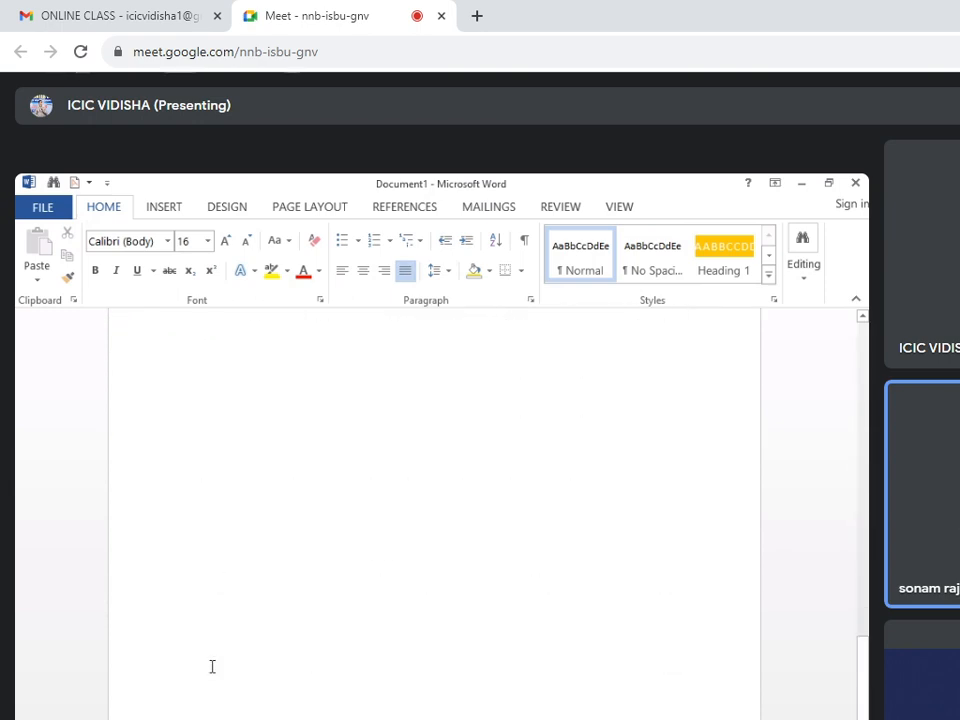
pyautogui.scroll(8, 212, 670)
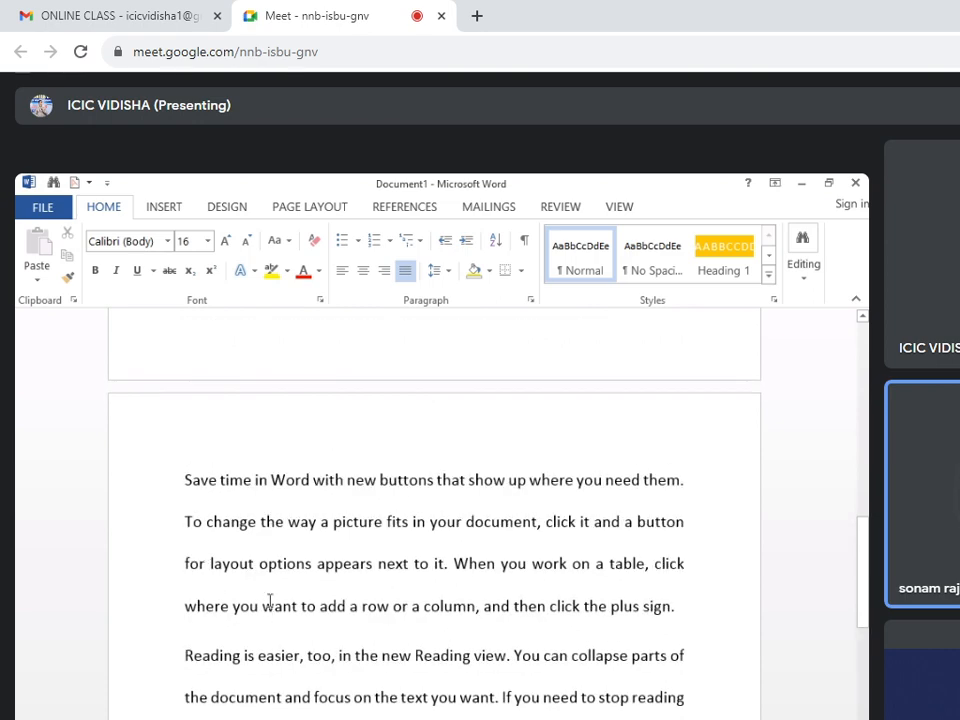
pyautogui.scroll(15, 268, 606)
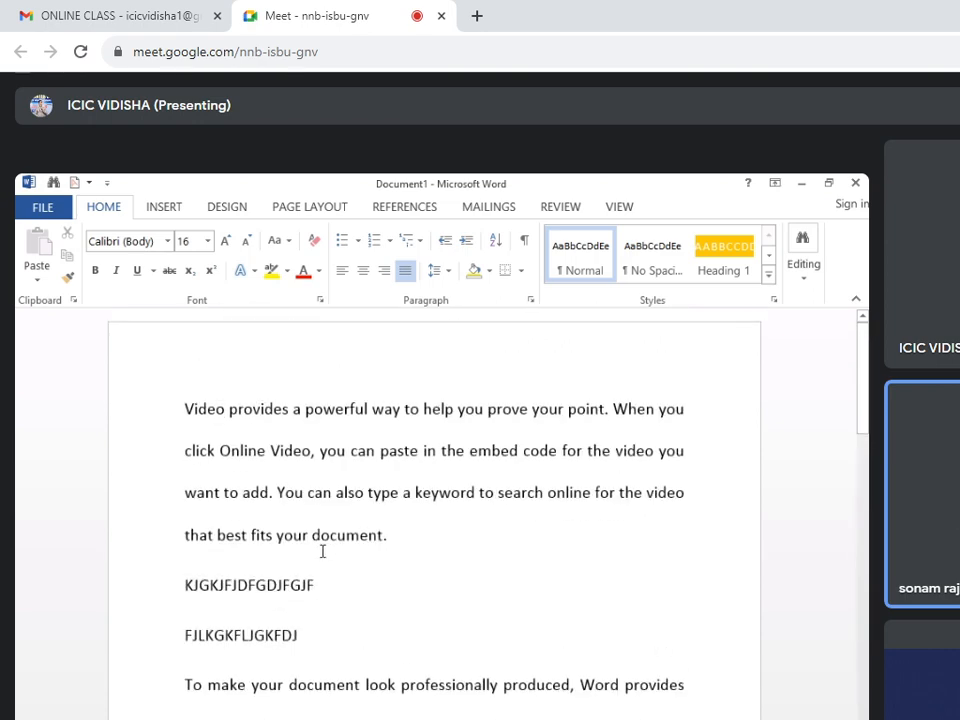
pyautogui.scroll(-14, 321, 553)
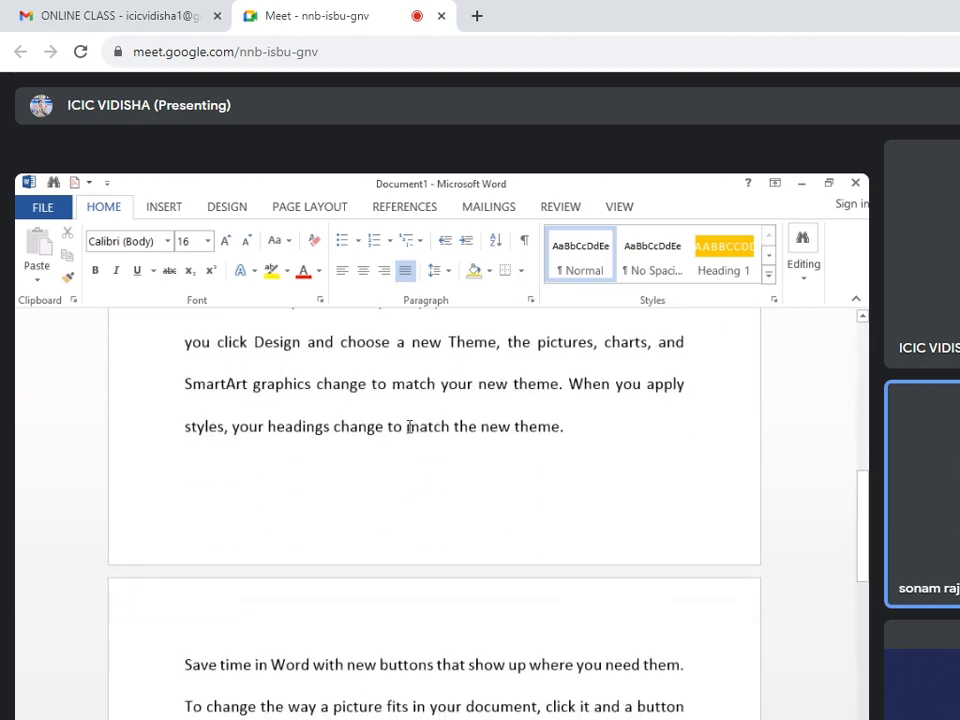
pyautogui.scroll(5, 407, 420)
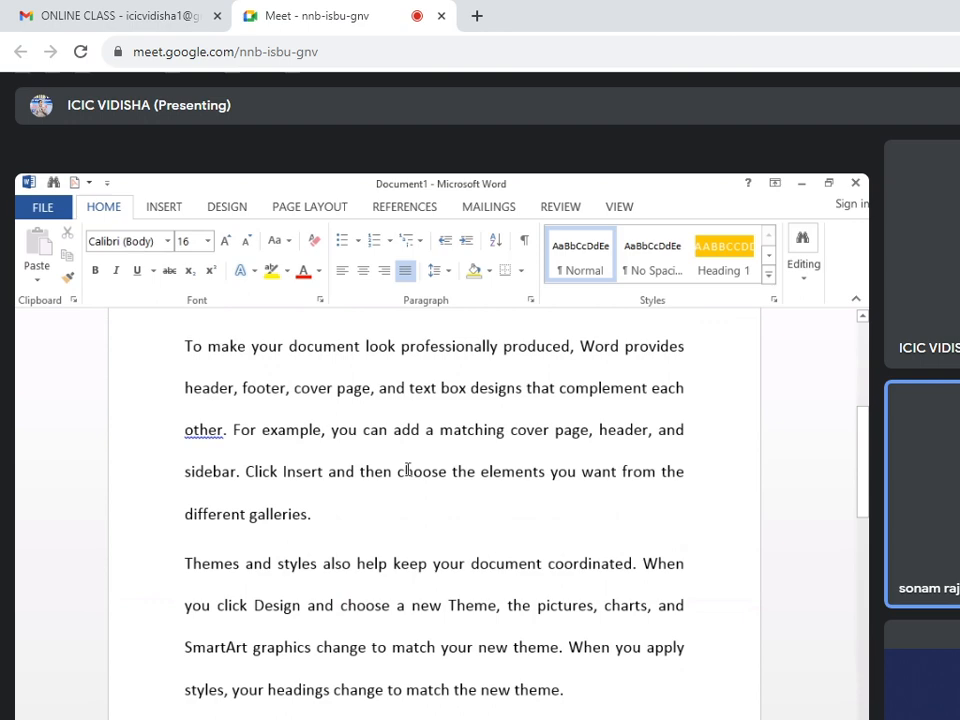
pyautogui.scroll(3, 394, 489)
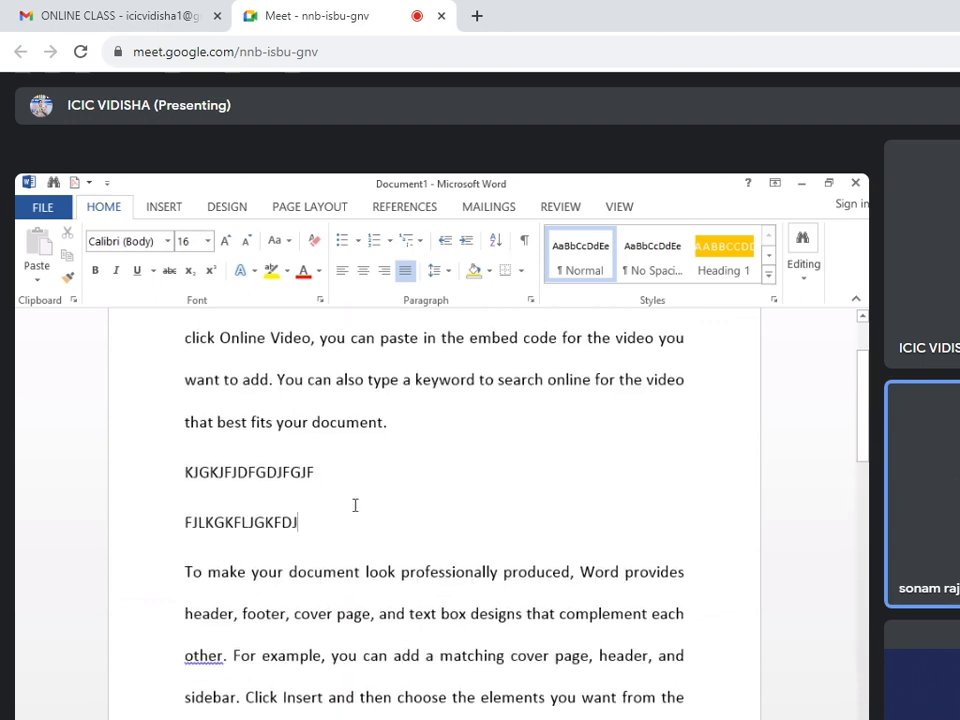
# Set the line spacing of the whole document to 1.15 and review the text
pyautogui.hotkey('ctrl', 'a')
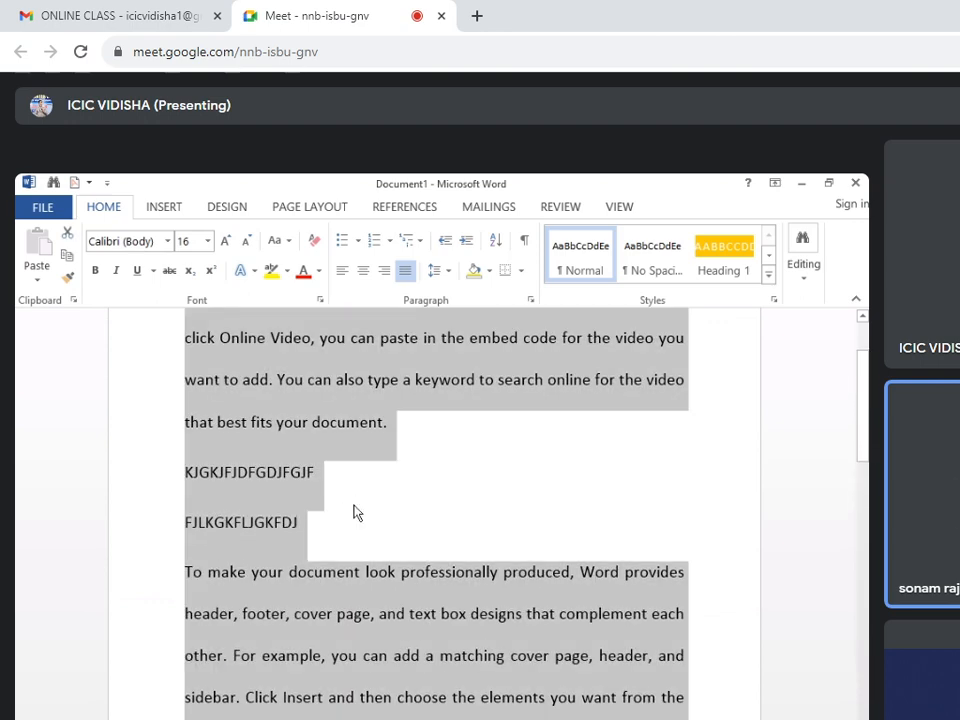
pyautogui.click(450, 281)
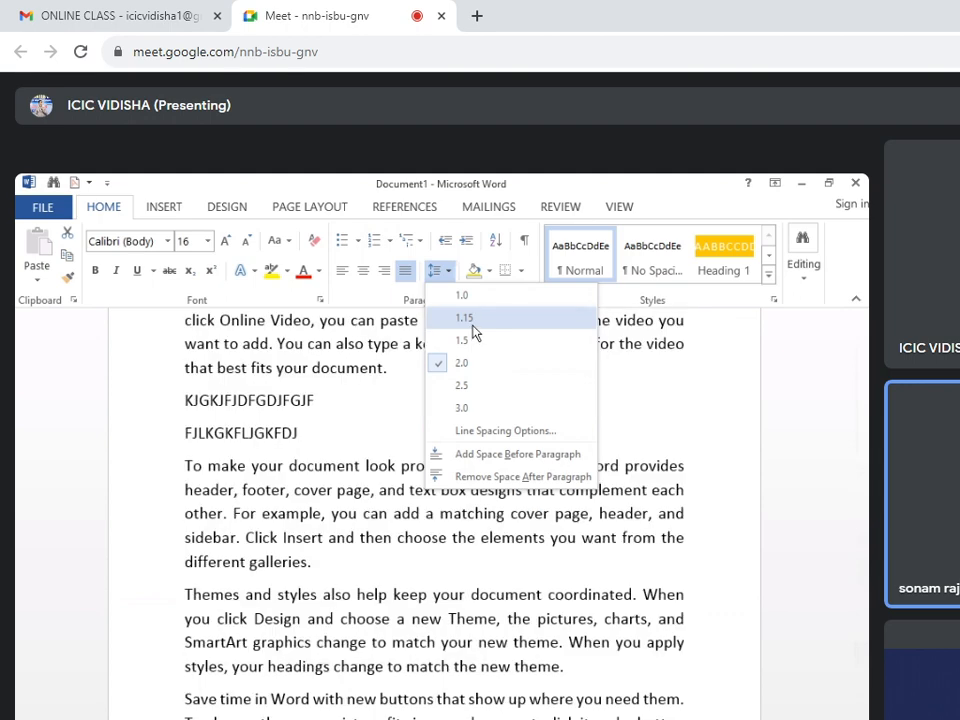
pyautogui.click(472, 326)
pyautogui.scroll(-4, 405, 460)
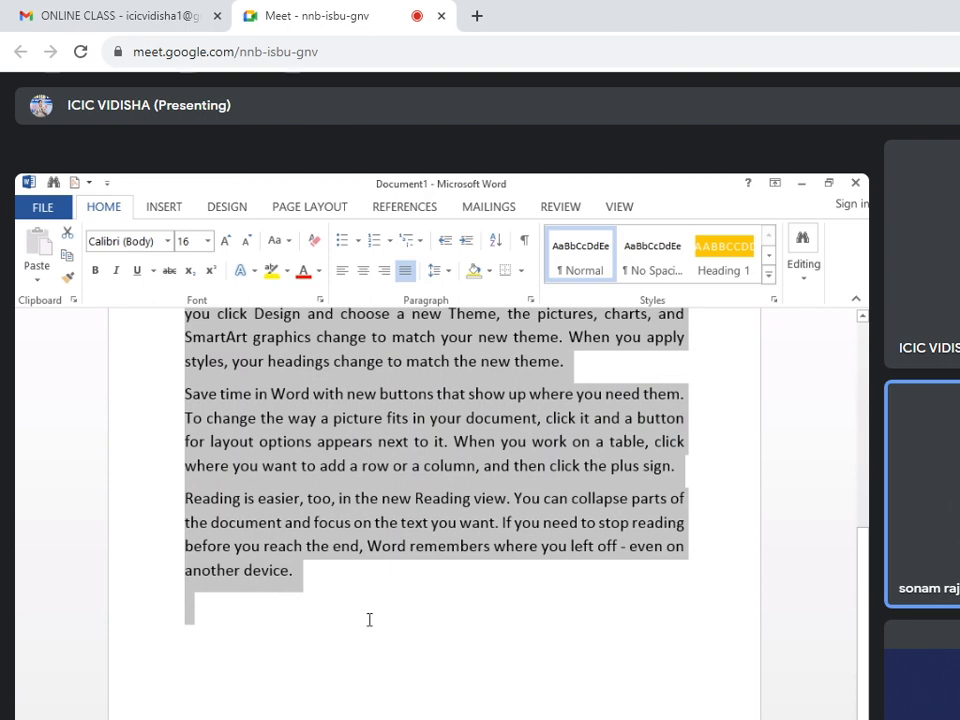
pyautogui.scroll(6, 369, 622)
pyautogui.scroll(-5, 362, 636)
pyautogui.scroll(4, 266, 484)
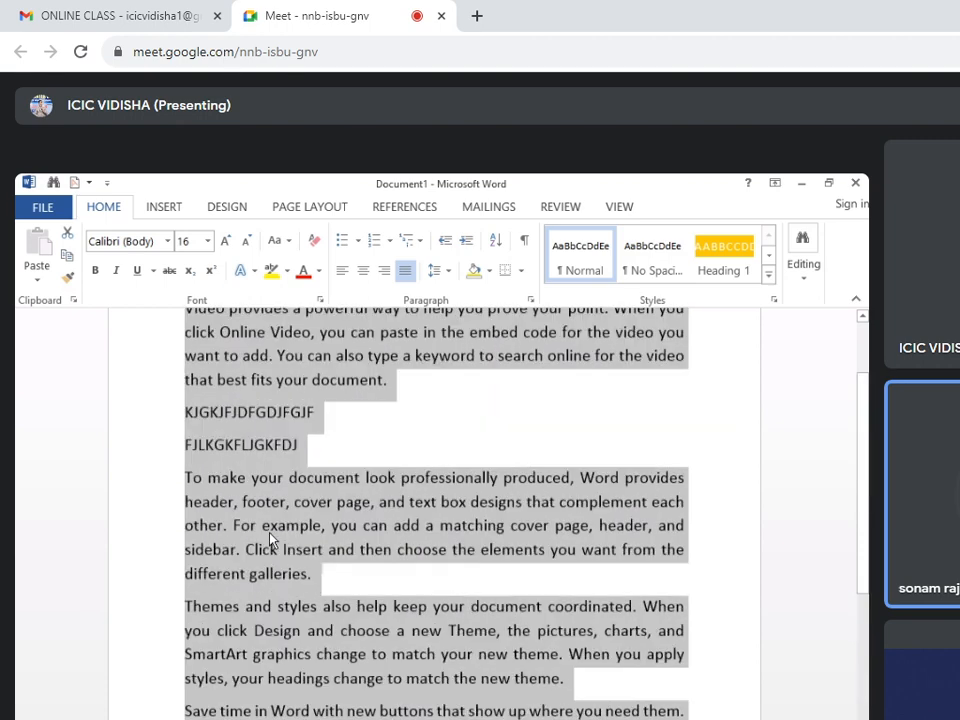
pyautogui.scroll(2, 270, 540)
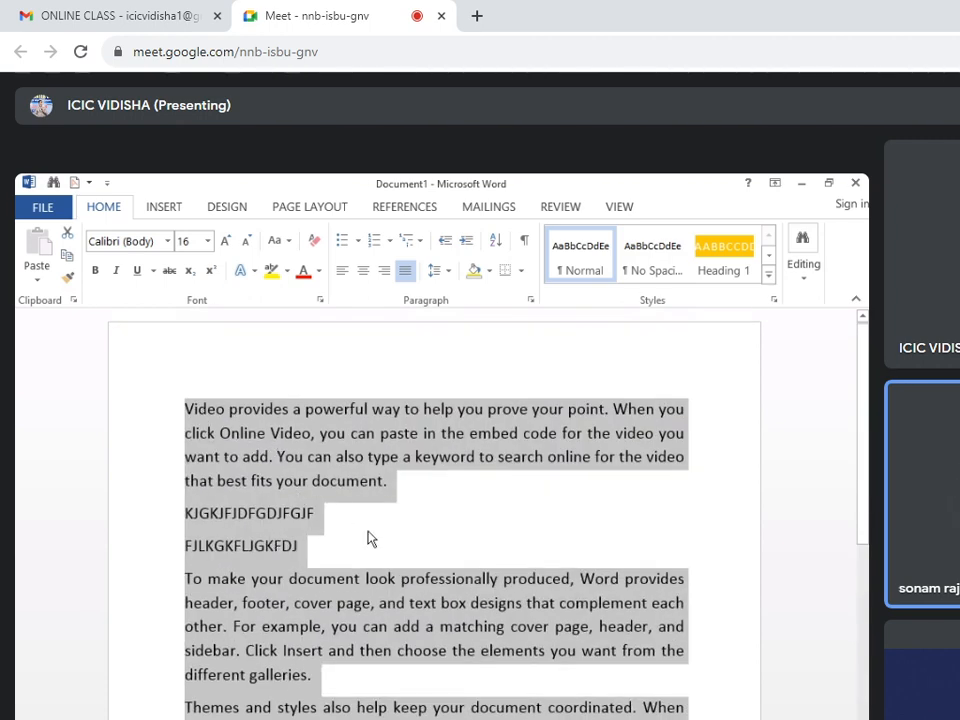
pyautogui.scroll(-5, 368, 540)
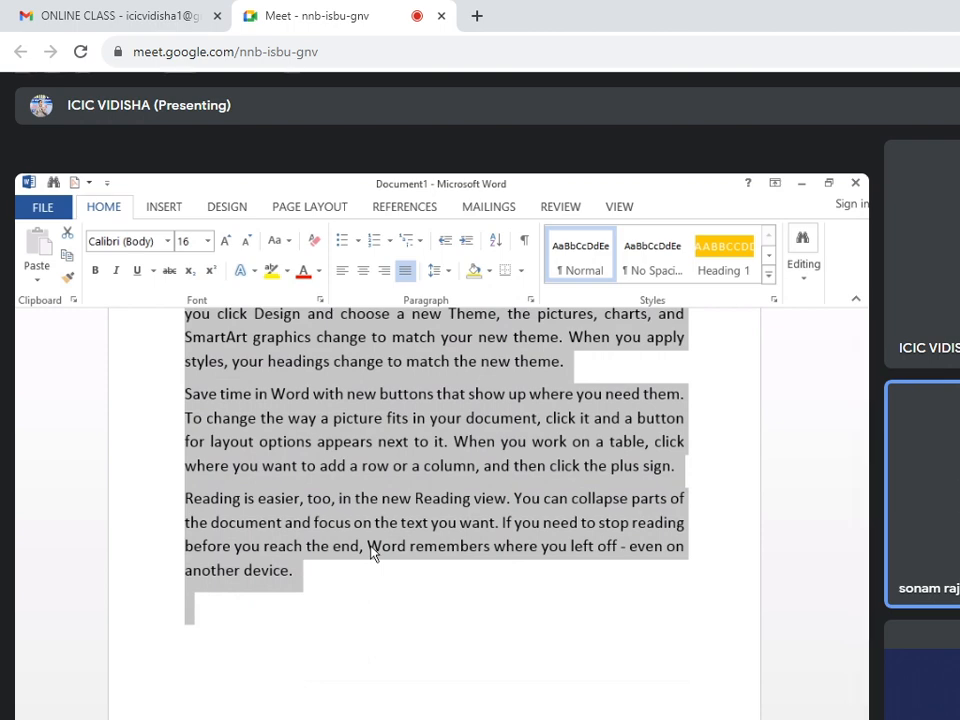
# Set the whole text's alignment to Centered through the line spacing options
pyautogui.click(449, 271)
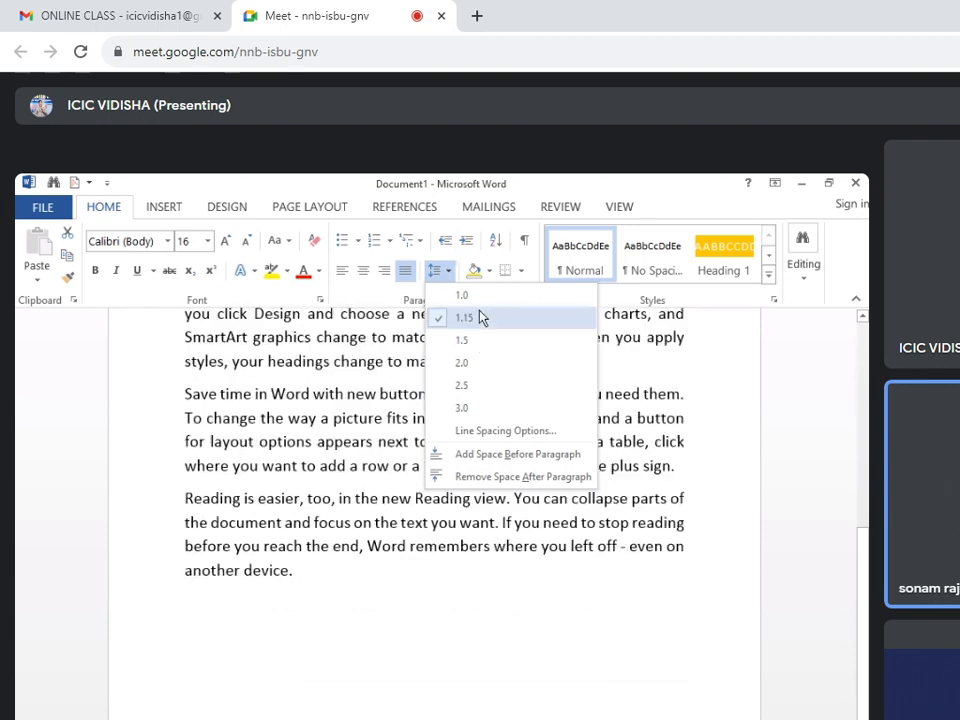
pyautogui.click(500, 431)
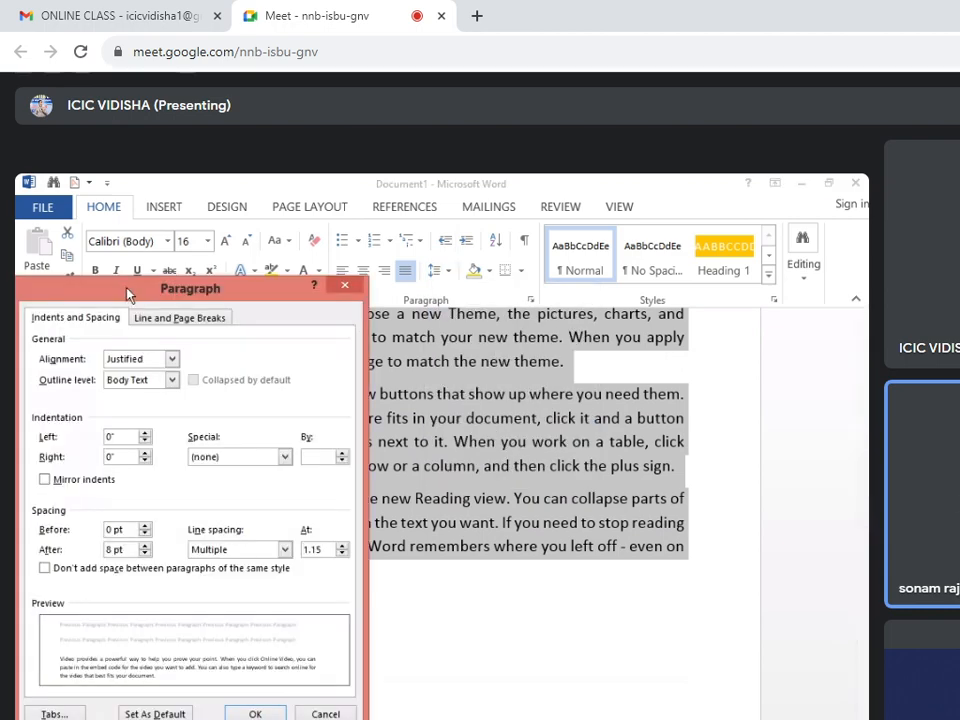
pyautogui.moveTo(128, 295); pyautogui.dragTo(397, 271)
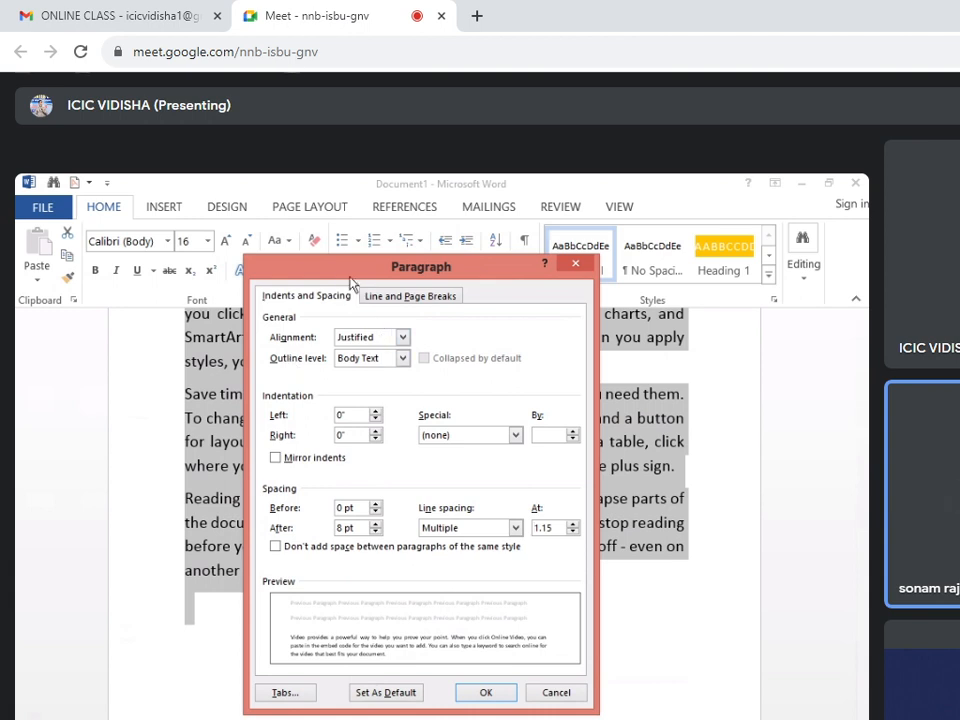
pyautogui.moveTo(348, 280); pyautogui.dragTo(326, 359)
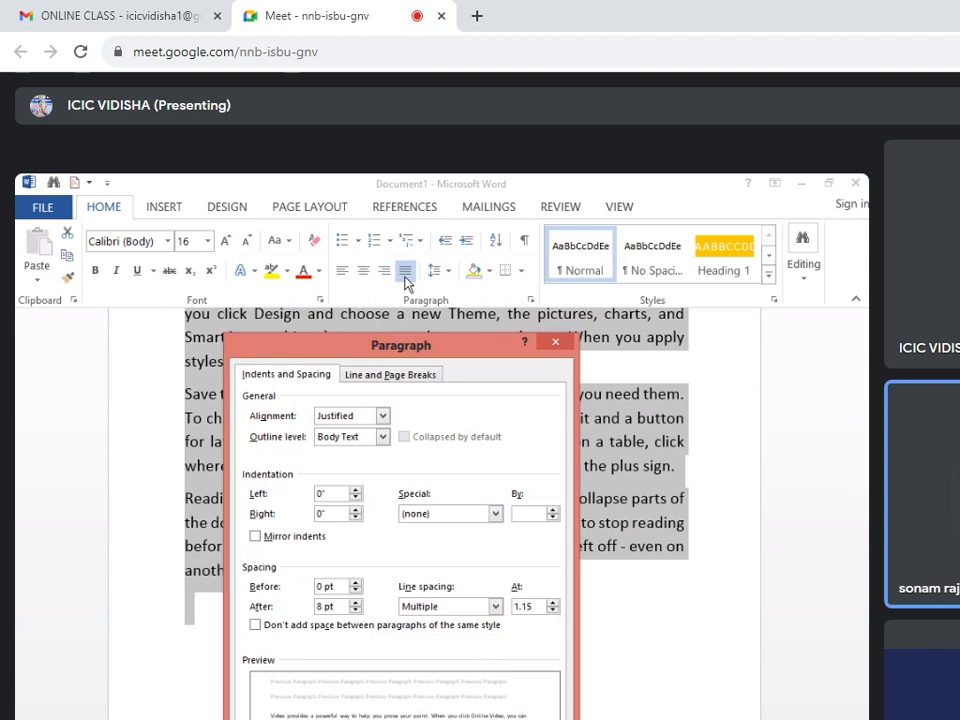
pyautogui.click(382, 416)
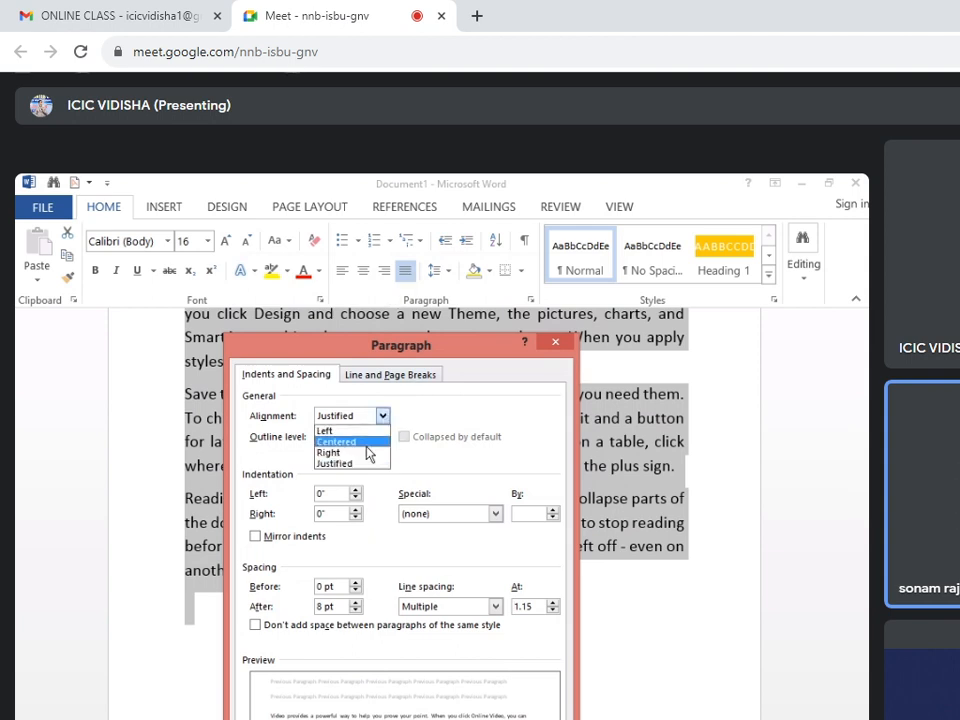
pyautogui.click(362, 442)
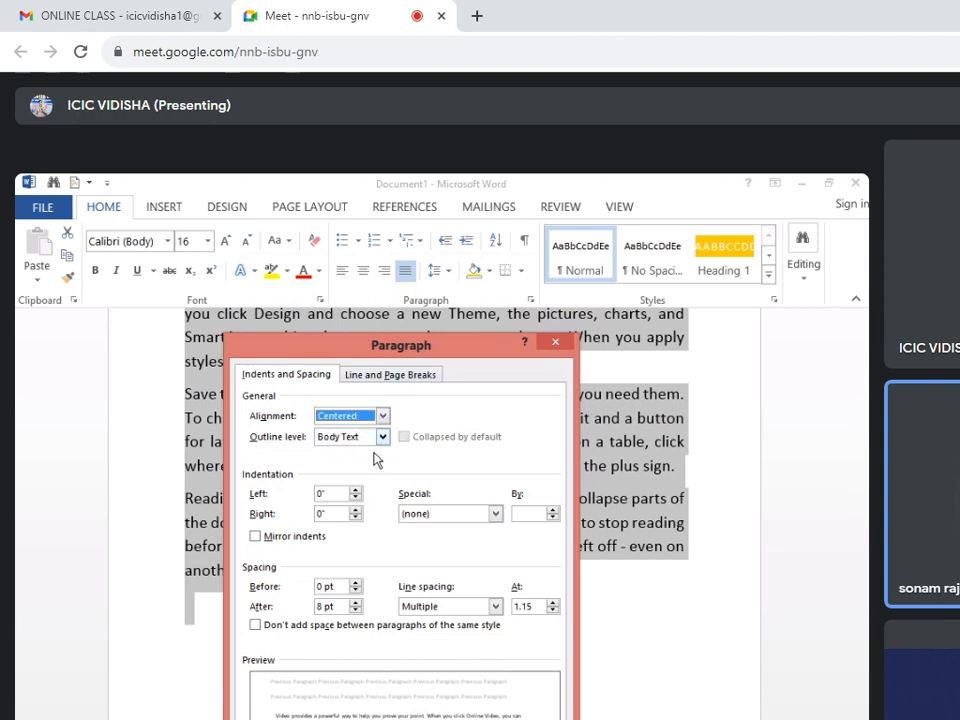
pyautogui.click(464, 719)
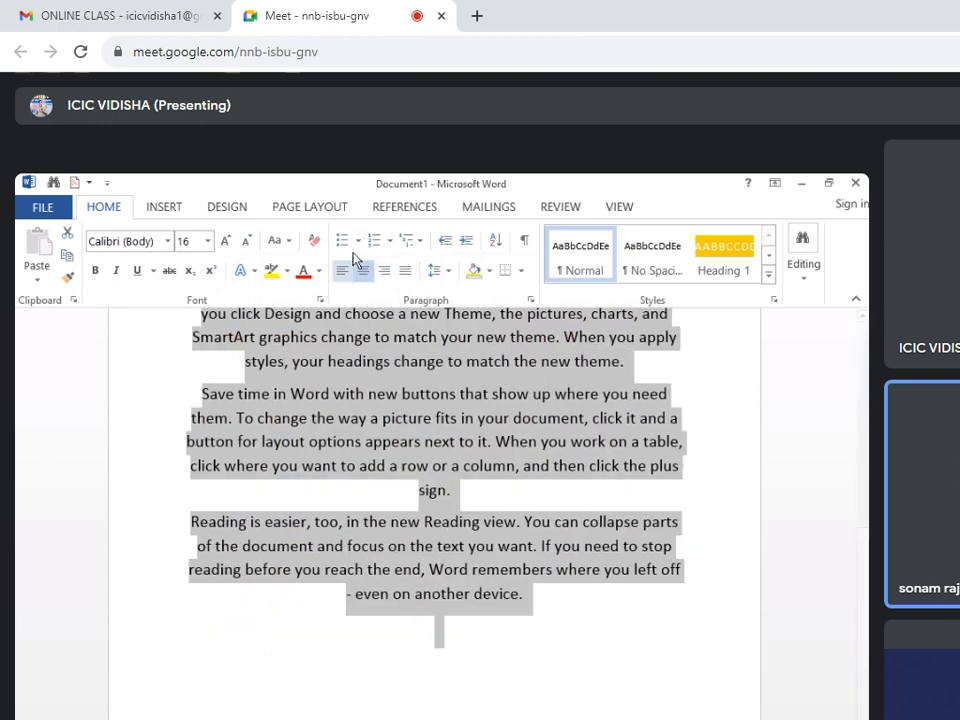
# Open the line spacing options for the whole text and raise the spacing before paragraphs to 30 pt
pyautogui.click(449, 271)
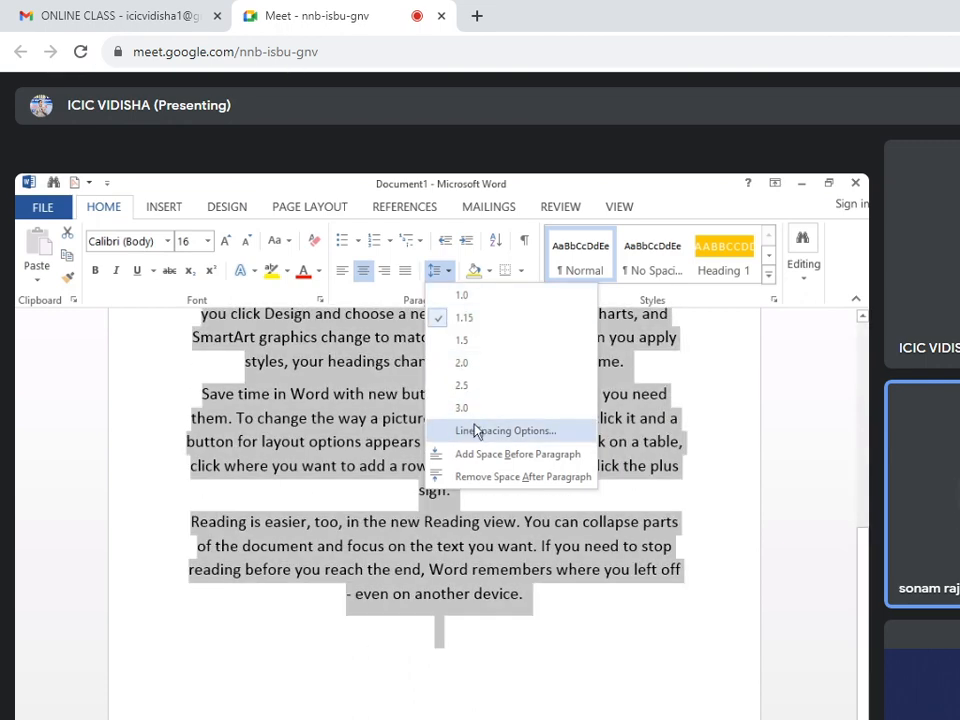
pyautogui.click(476, 431)
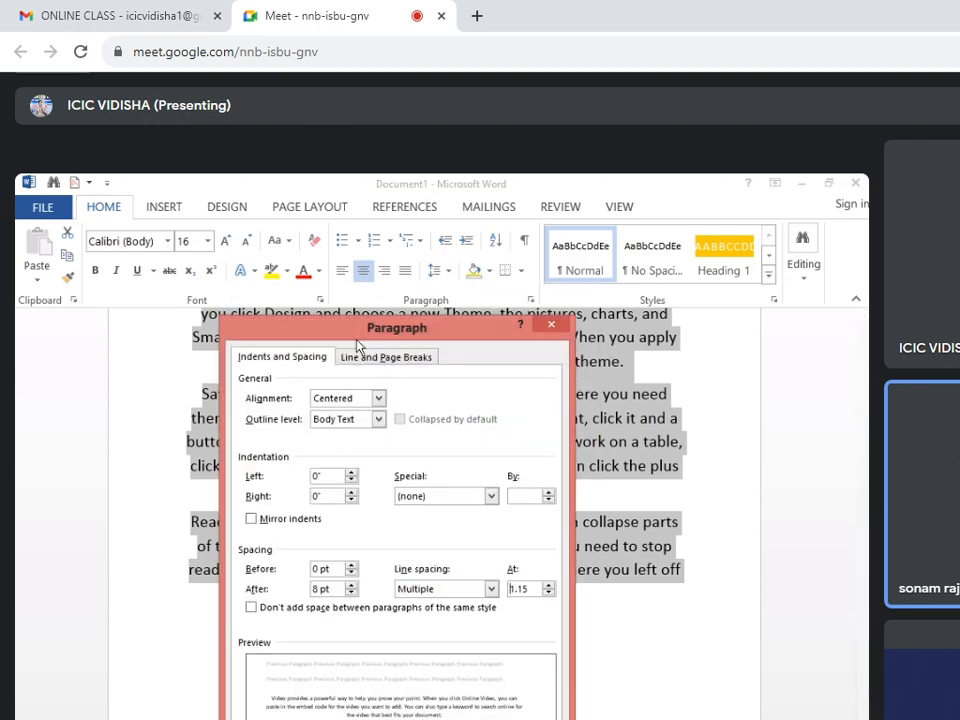
pyautogui.moveTo(338, 327); pyautogui.dragTo(180, 259)
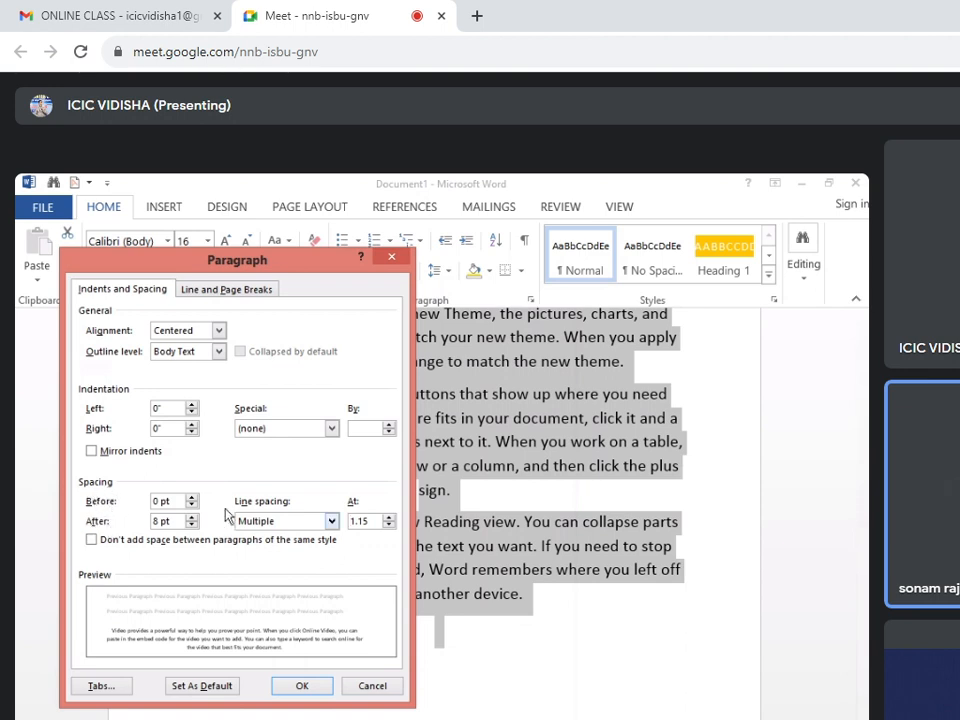
pyautogui.click(191, 498)
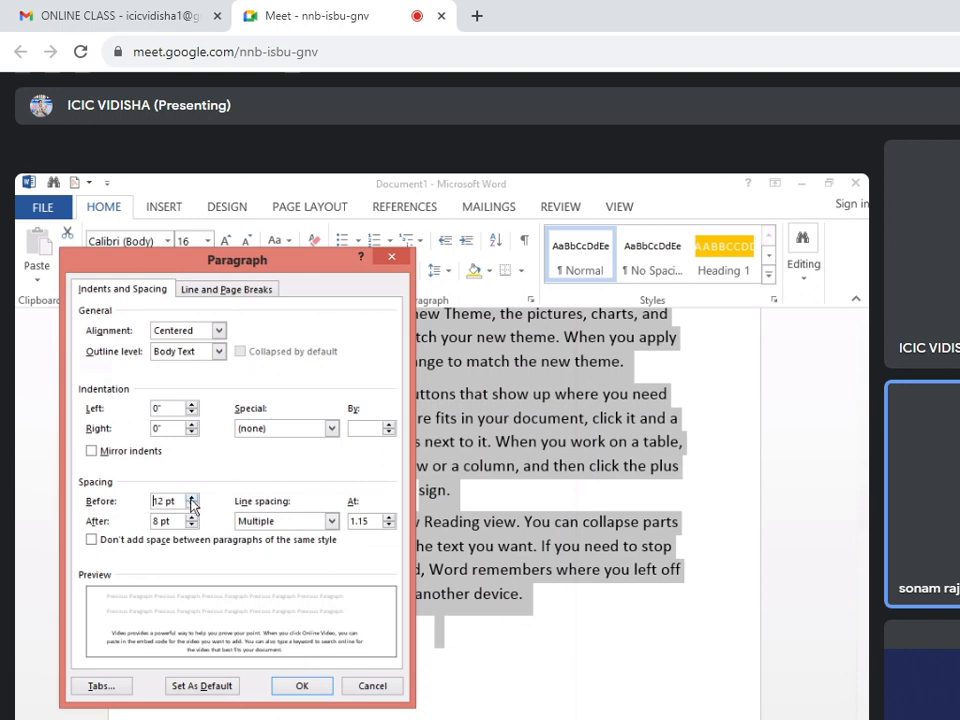
pyautogui.click(191, 498)
pyautogui.click(191, 498)
pyautogui.click(191, 498)
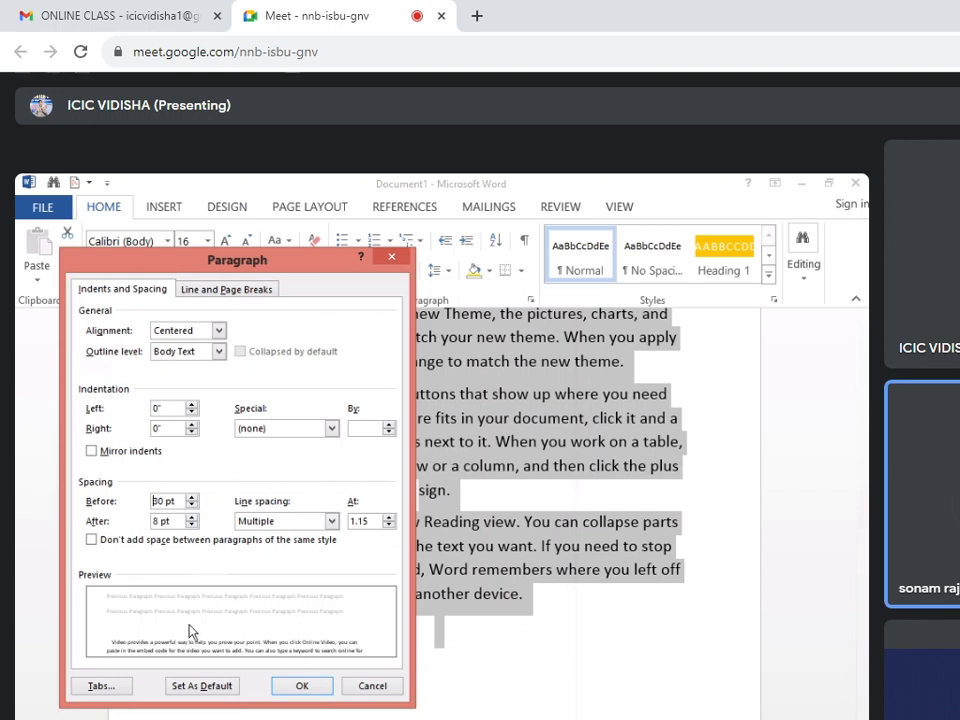
# Lower both the before and after paragraph spacing to Auto
pyautogui.click(190, 522)
pyautogui.click(191, 505)
pyautogui.click(191, 505)
pyautogui.click(191, 505)
pyautogui.click(191, 505)
pyautogui.click(192, 506)
pyautogui.click(192, 506)
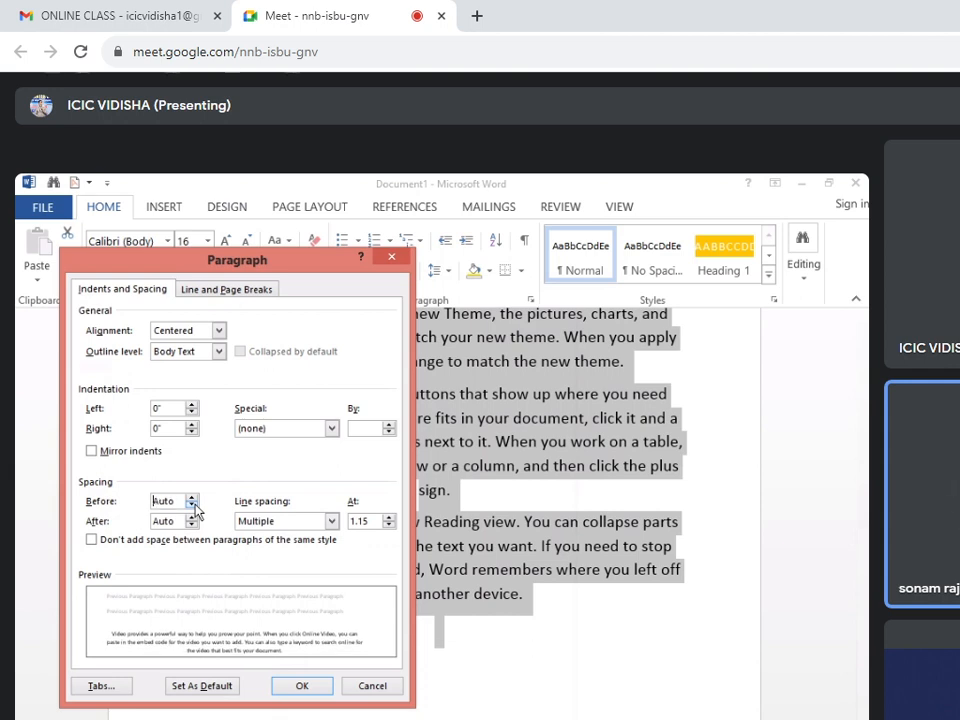
# Set the spacing before paragraphs to 24 pt, apply the settings and review the text from the first page
pyautogui.click(191, 498)
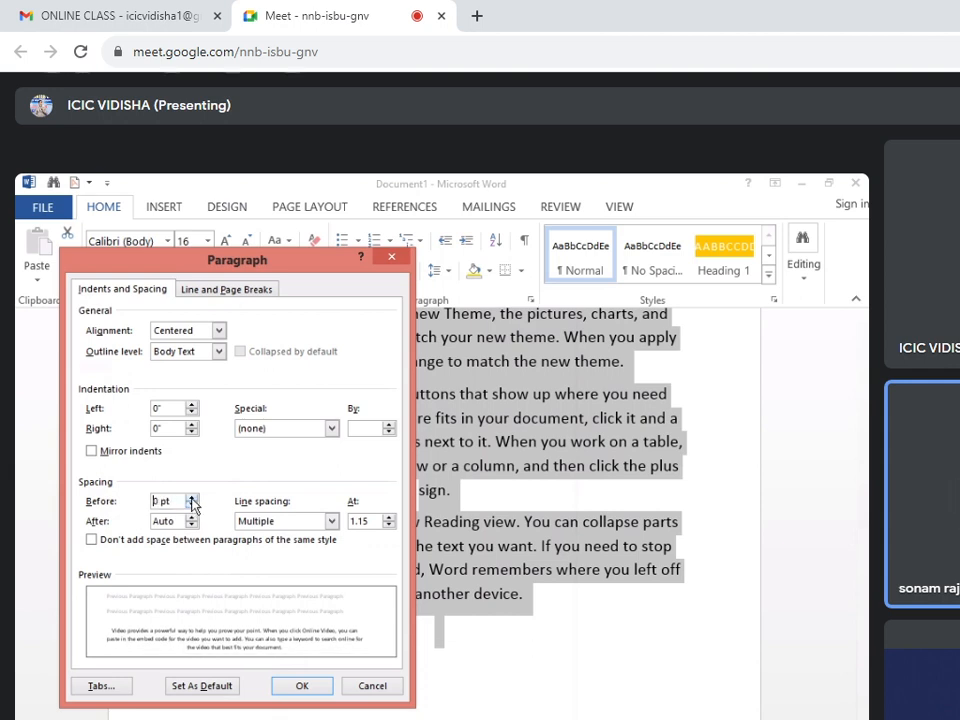
pyautogui.click(191, 498)
pyautogui.click(191, 498)
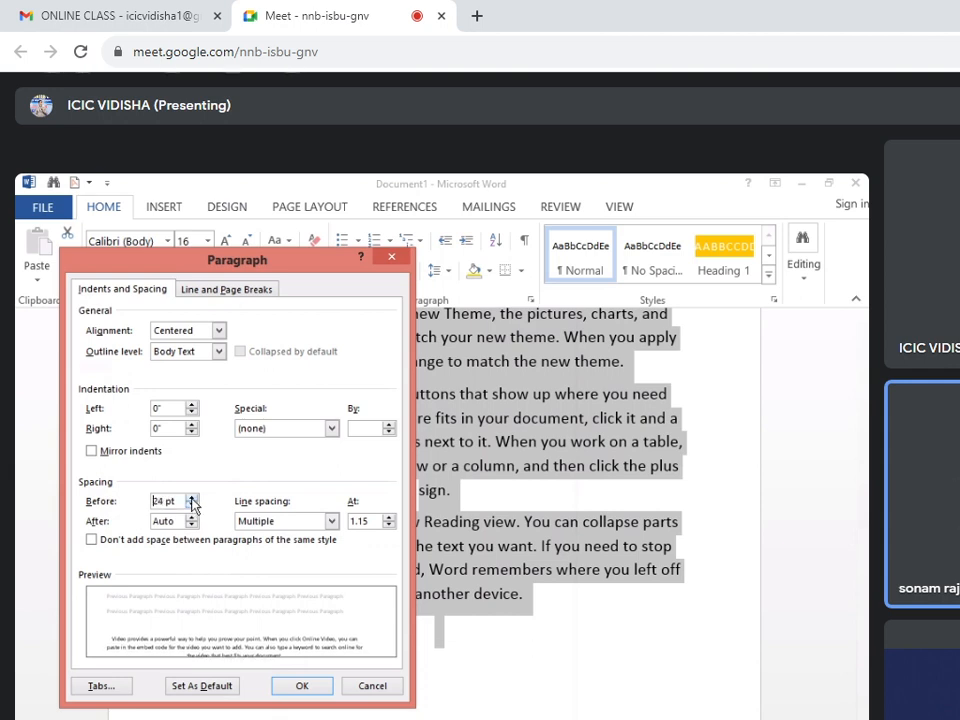
pyautogui.click(304, 688)
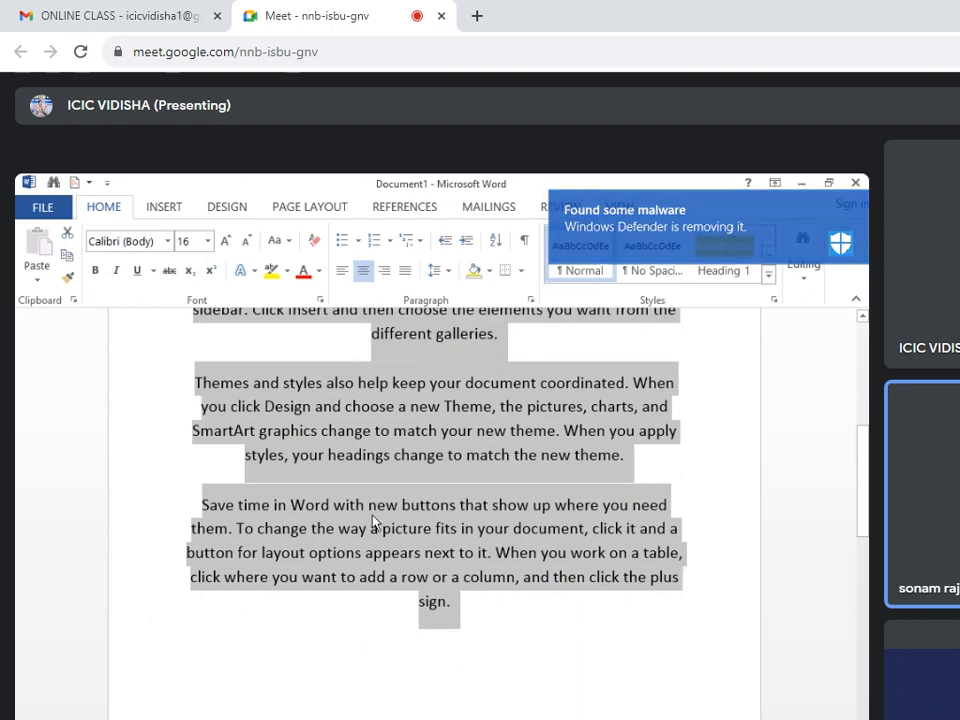
pyautogui.scroll(5, 425, 546)
pyautogui.scroll(1, 420, 545)
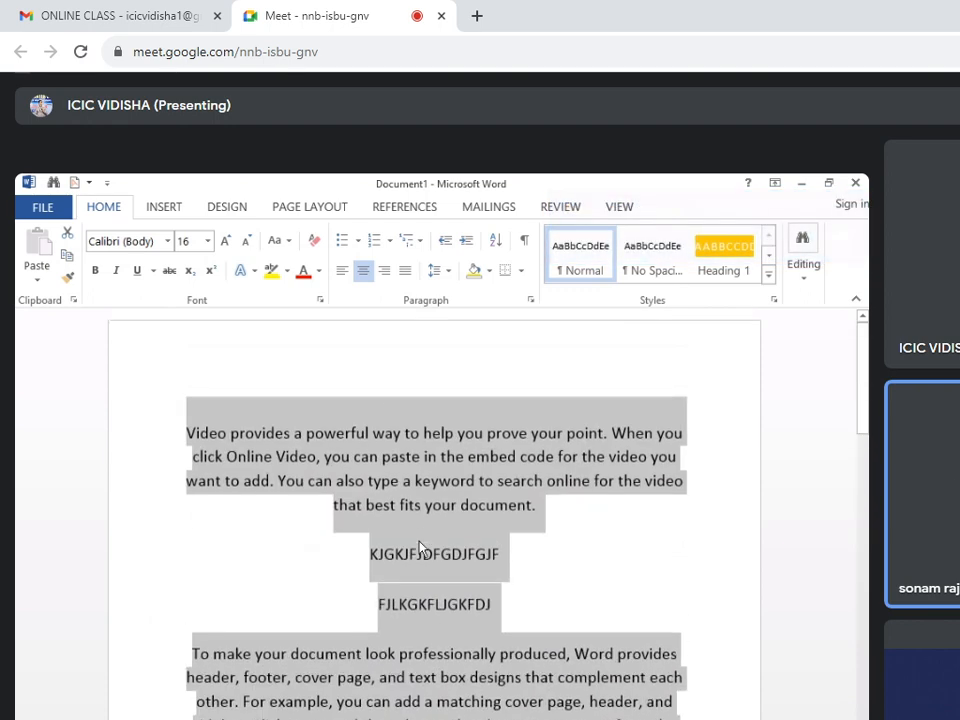
# Left-align the whole text and set its spacing before paragraphs to 60 pt
pyautogui.click(342, 271)
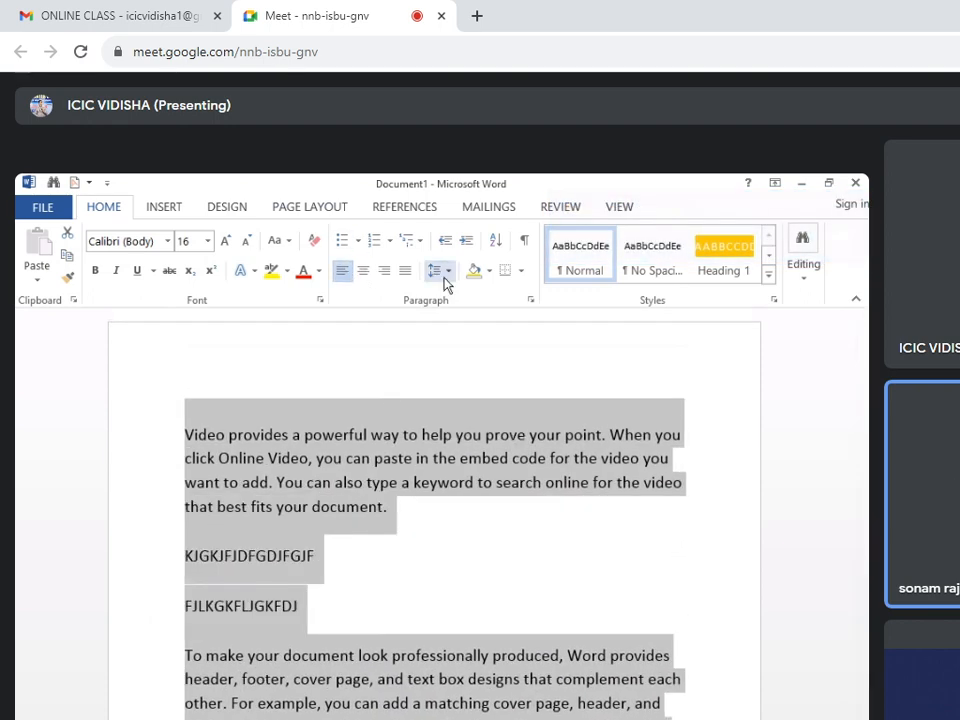
pyautogui.click(440, 270)
pyautogui.click(500, 430)
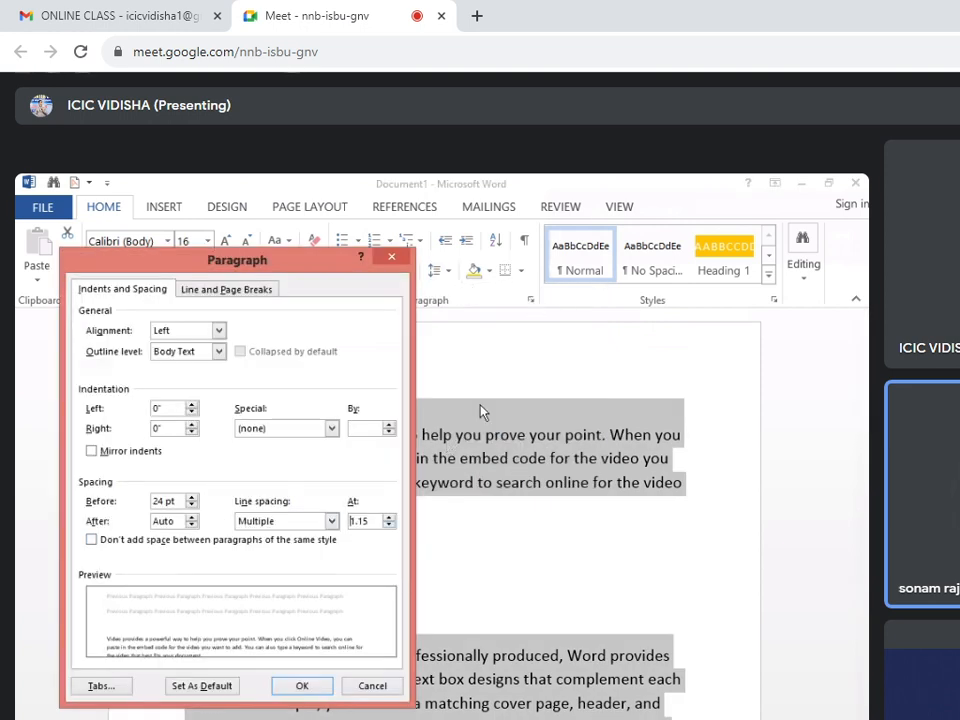
pyautogui.click(192, 505)
pyautogui.click(191, 497)
pyautogui.click(191, 497)
pyautogui.click(191, 497)
pyautogui.click(191, 497)
pyautogui.click(191, 497)
pyautogui.click(191, 497)
pyautogui.click(191, 497)
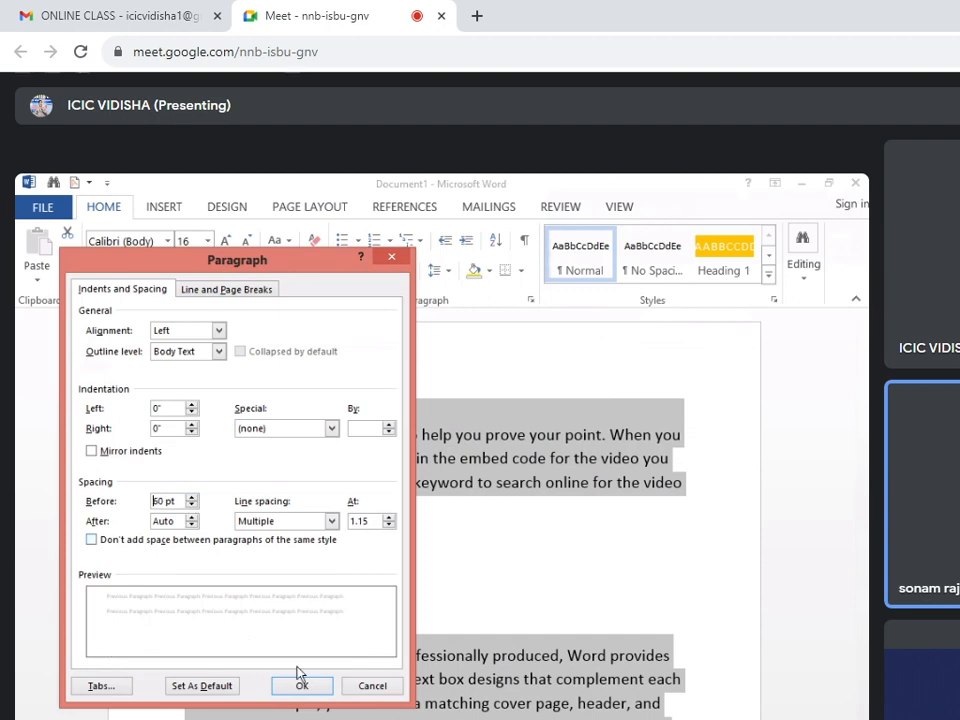
pyautogui.click(304, 690)
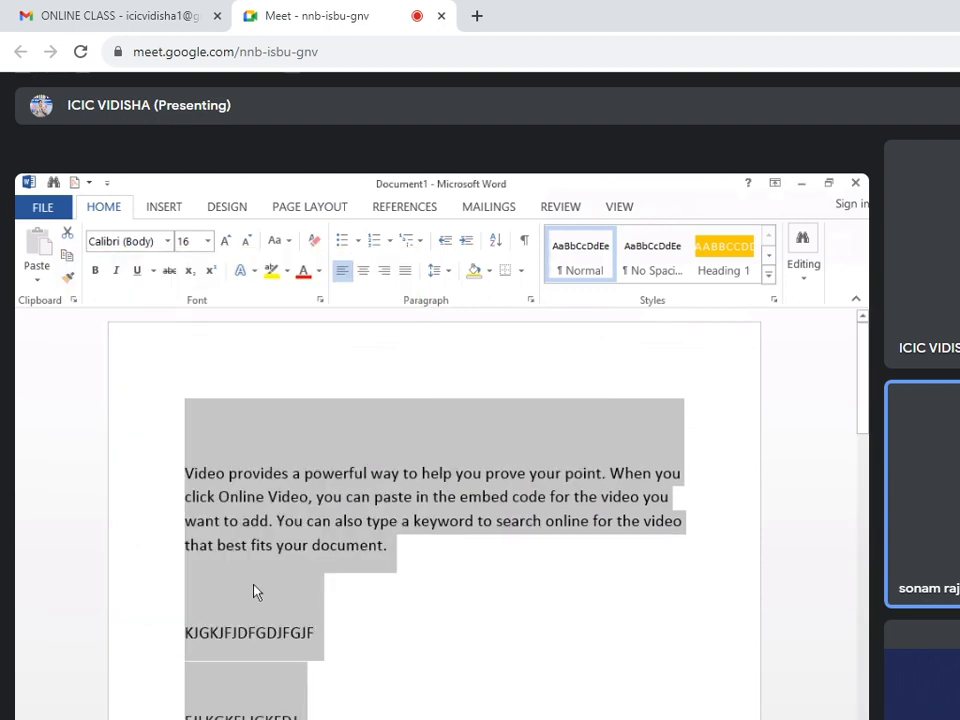
# Extend the FJLKGKFLJGKFDJ line with random letters until it wraps, and add a new paragraph reading FGJFKJGKLFDJGKJDG below it
pyautogui.scroll(-1, 255, 588)
pyautogui.scroll(-5, 257, 586)
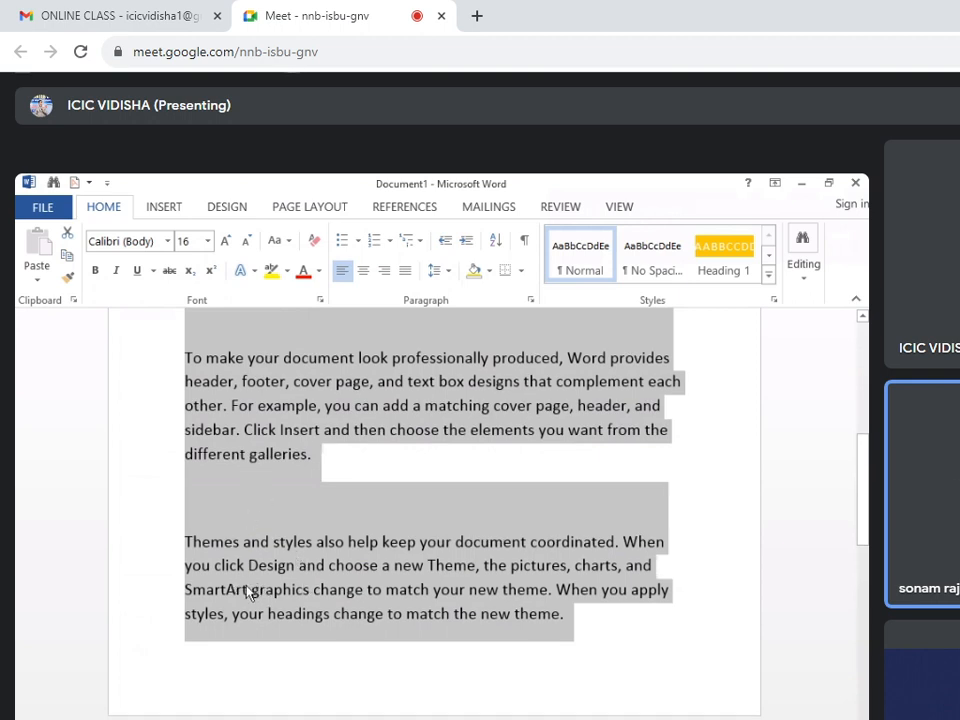
pyautogui.scroll(2, 236, 513)
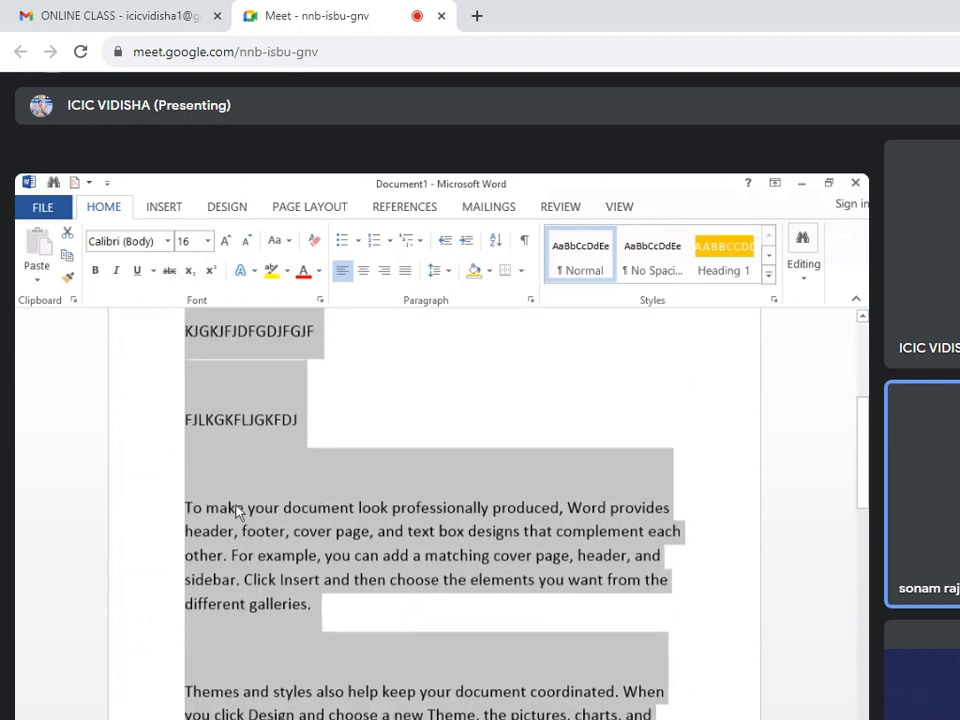
pyautogui.scroll(1, 290, 460)
pyautogui.click(322, 464)
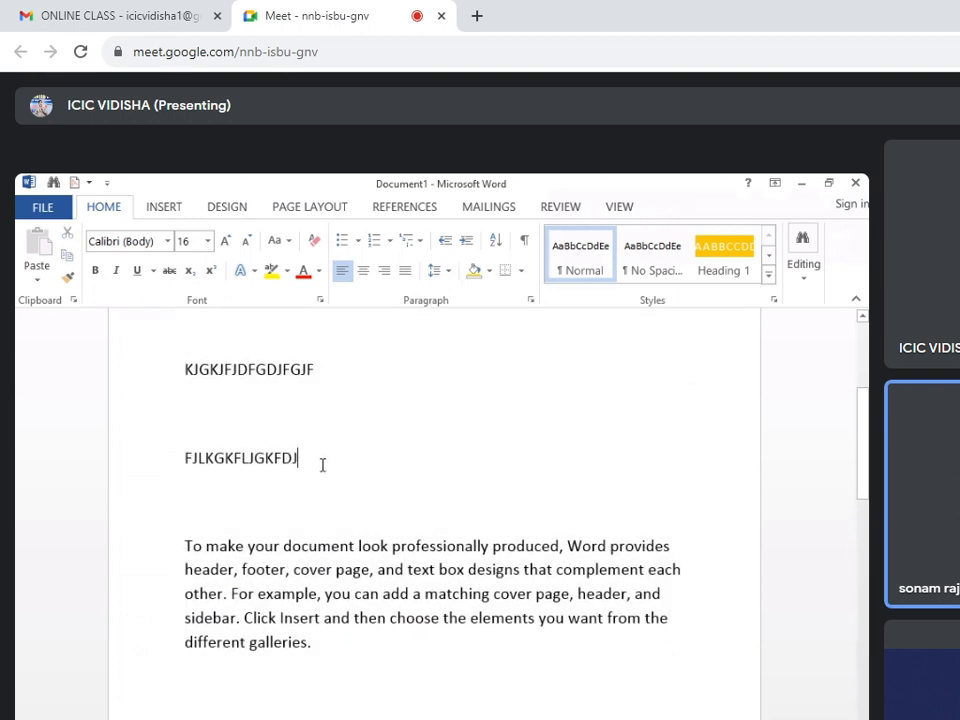
pyautogui.write('FJGLKHJLJHLJKGFJ')
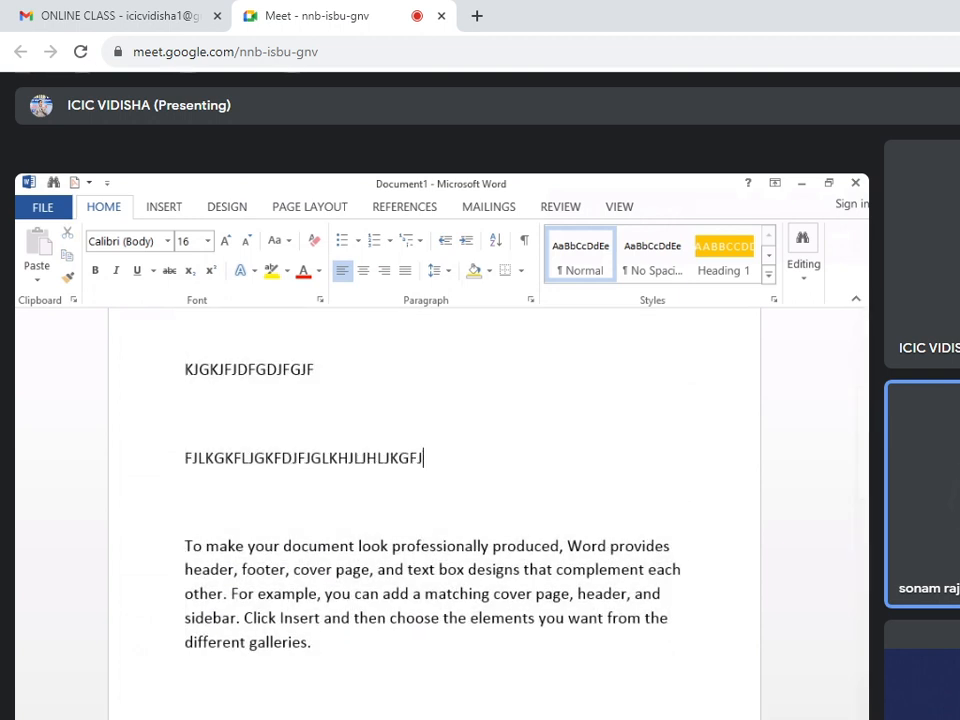
pyautogui.write('HKJGFLKHJ KLFGJHKLGJFHKJFGKHJFGKHJKGFJH')
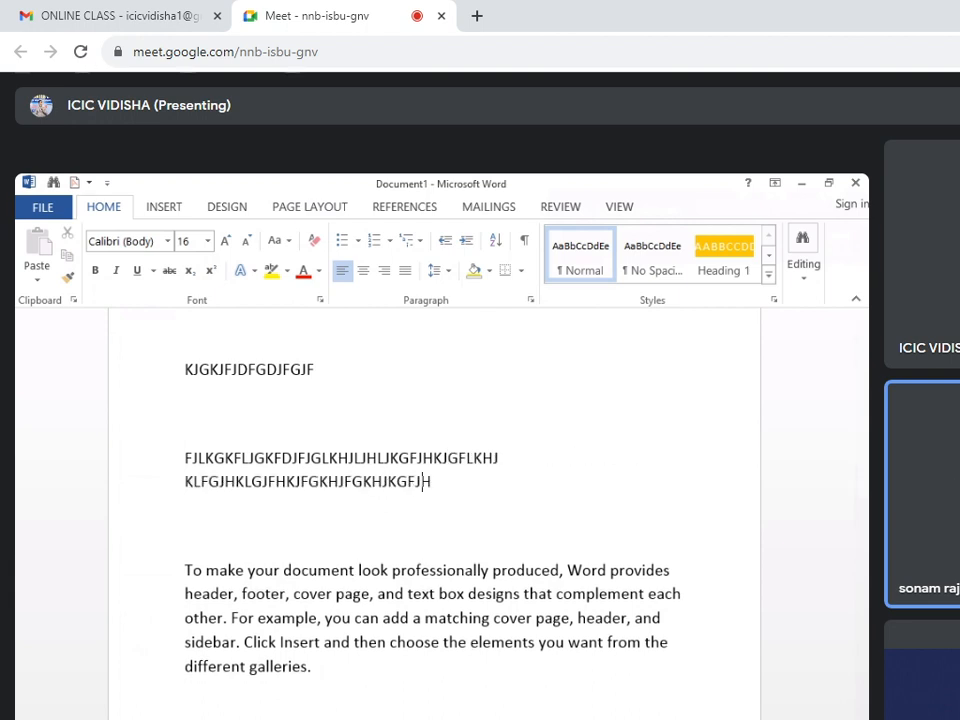
pyautogui.write('KGFJHKJFGKHJFGKHJFGKJHKFGJHKGFJHKFGJKHJGFKLHJ')
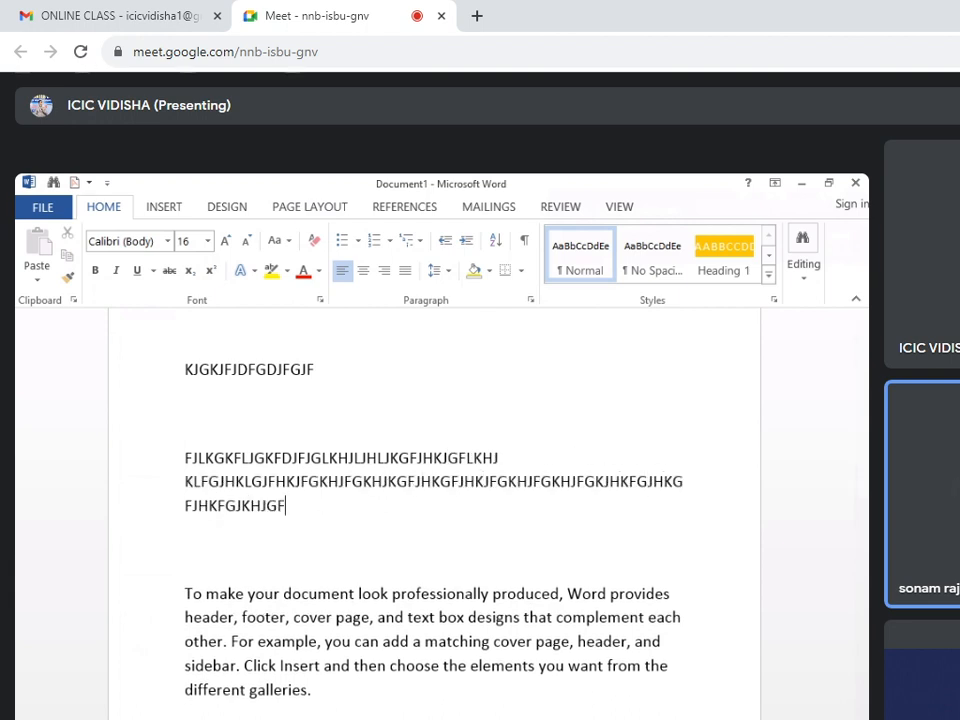
pyautogui.press('Return')
pyautogui.press('Return')
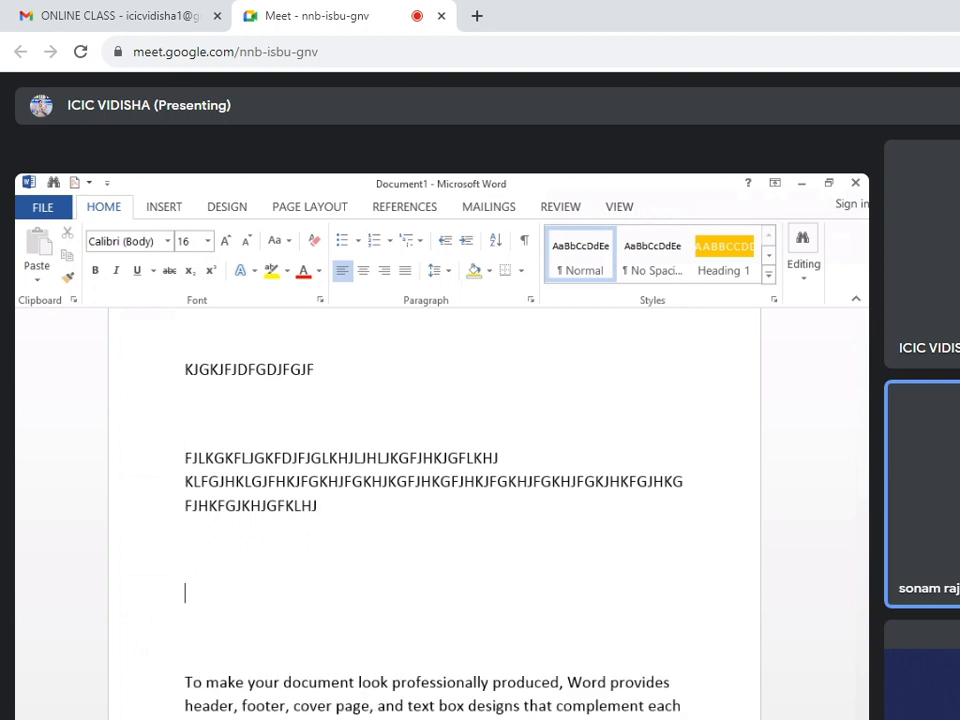
pyautogui.write('FGJFKJGKLFDJGKJDG')
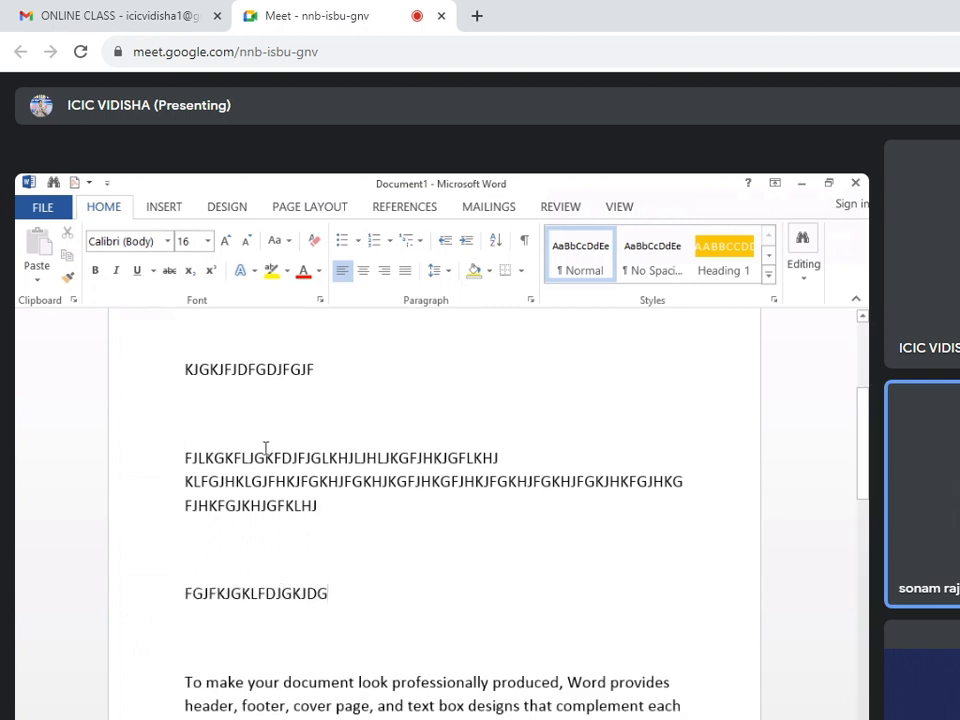
# Delete all the random-letter lines between the first paragraph and the one starting "To make your document look"
pyautogui.scroll(-5, 326, 579)
pyautogui.scroll(3, 340, 597)
pyautogui.scroll(6, 340, 597)
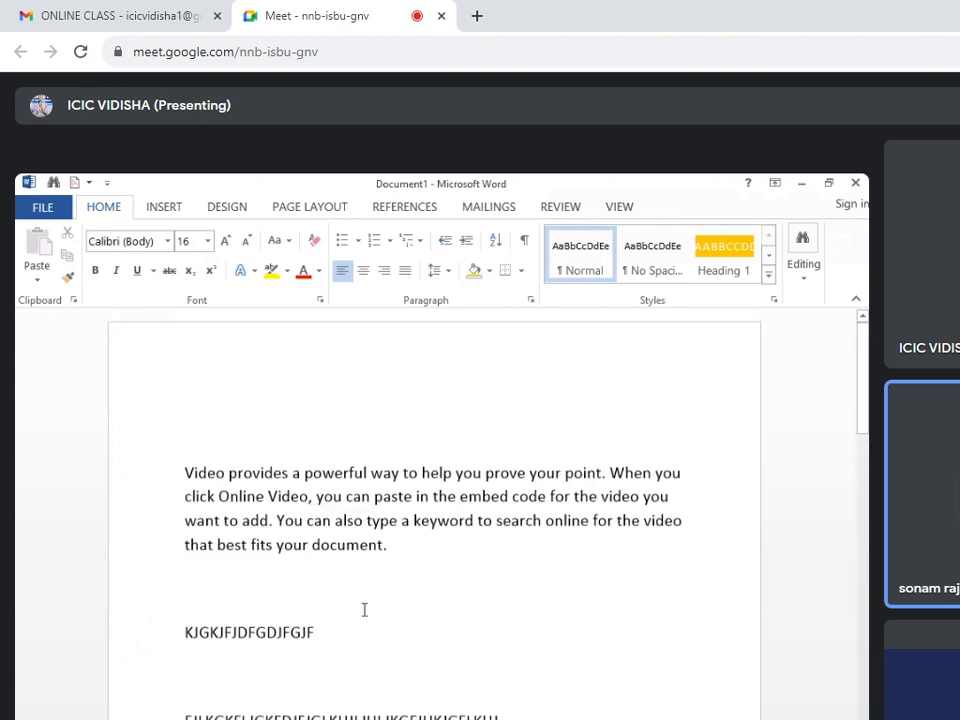
pyautogui.scroll(-3, 341, 656)
pyautogui.moveTo(287, 648); pyautogui.dragTo(193, 514)
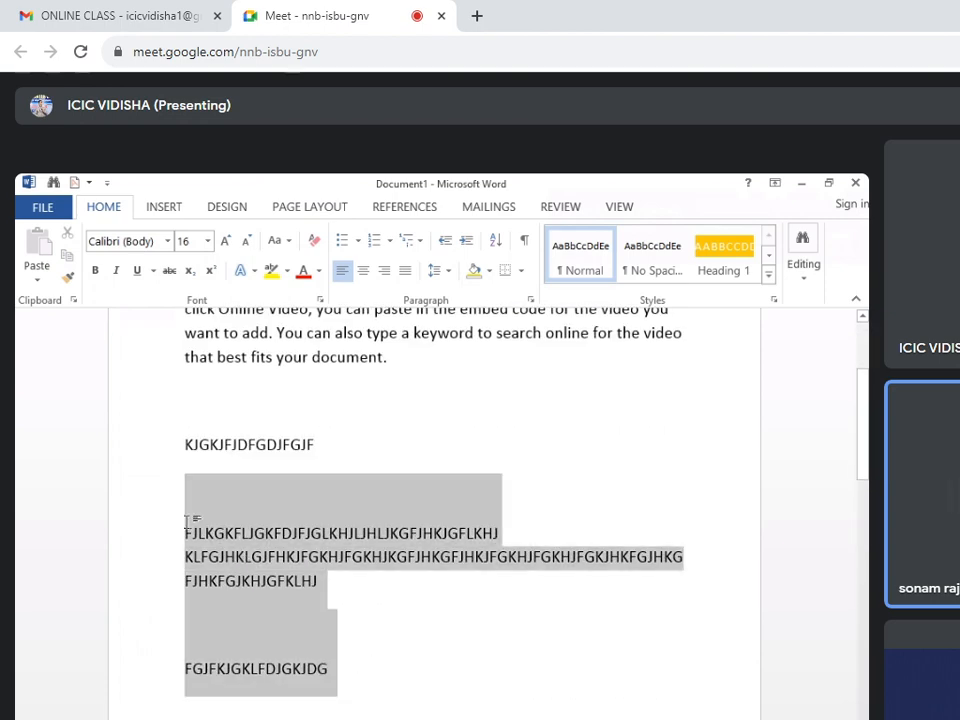
pyautogui.press('Delete')
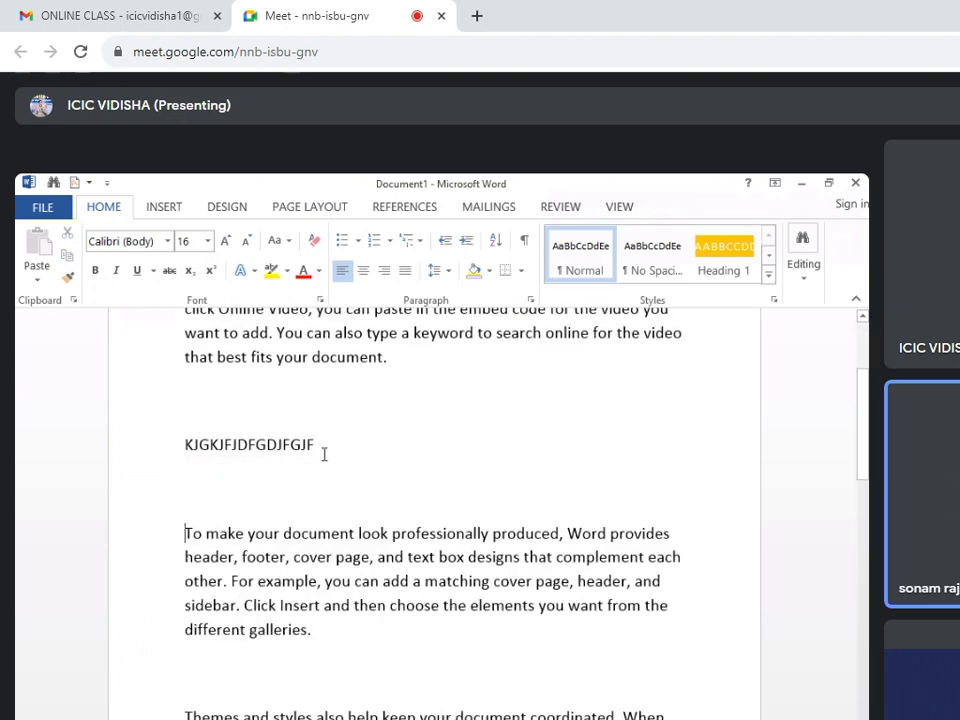
pyautogui.moveTo(321, 452); pyautogui.dragTo(171, 450)
pyautogui.press('Delete')
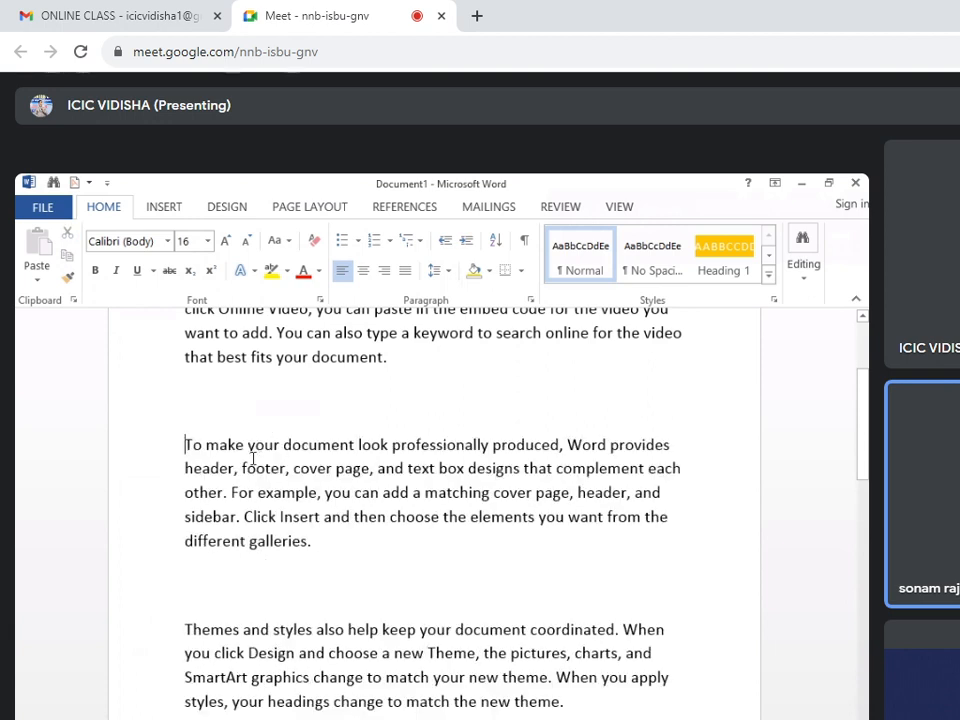
# Set the spacing before paragraphs to Auto for the whole text and apply the paragraph settings
pyautogui.hotkey('ctrl', 'a')
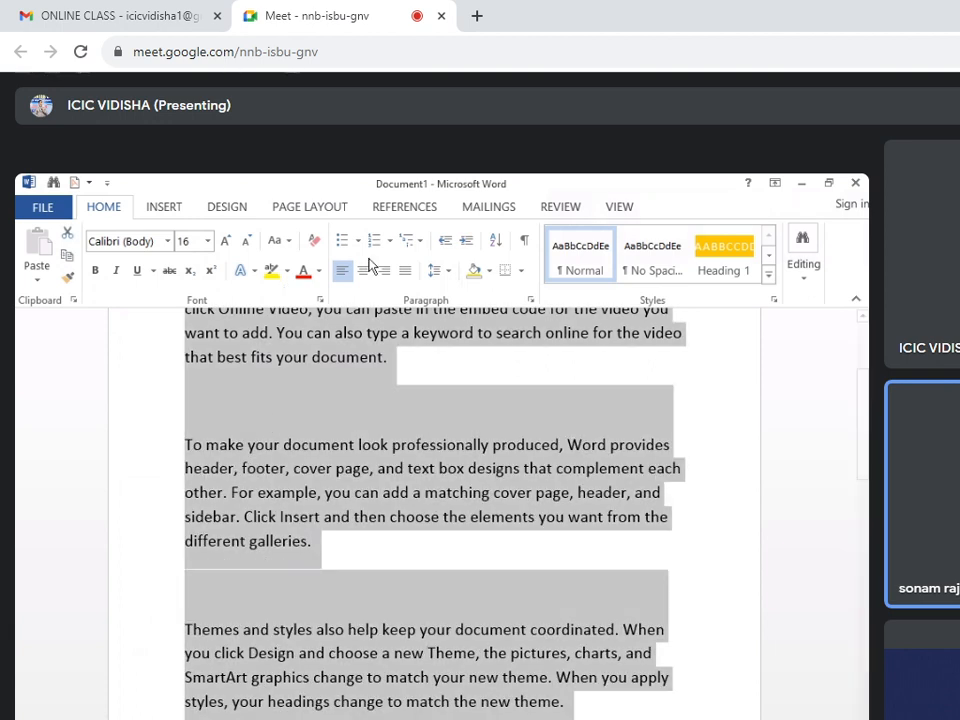
pyautogui.click(436, 270)
pyautogui.click(505, 430)
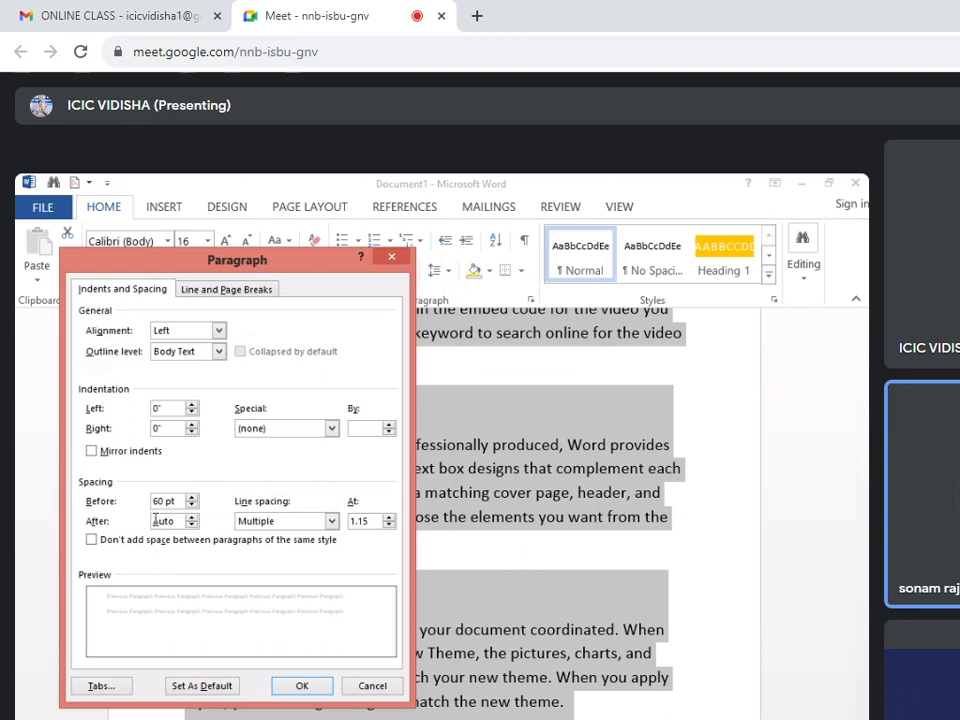
pyautogui.click(189, 505)
pyautogui.click(190, 506)
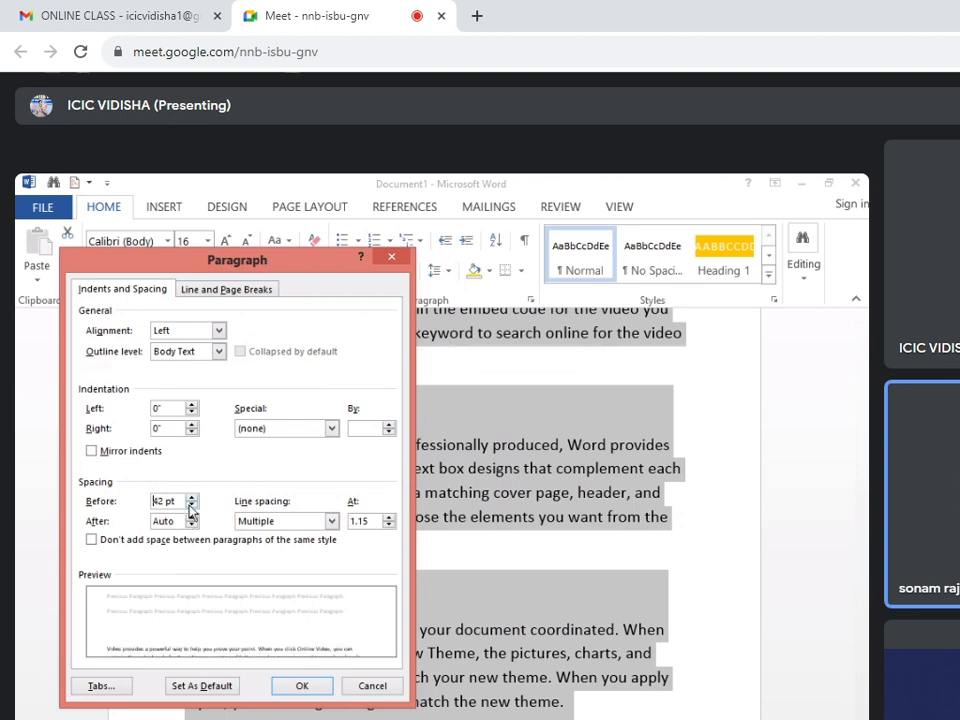
pyautogui.click(190, 506)
pyautogui.click(190, 506)
pyautogui.click(190, 506)
pyautogui.click(190, 506)
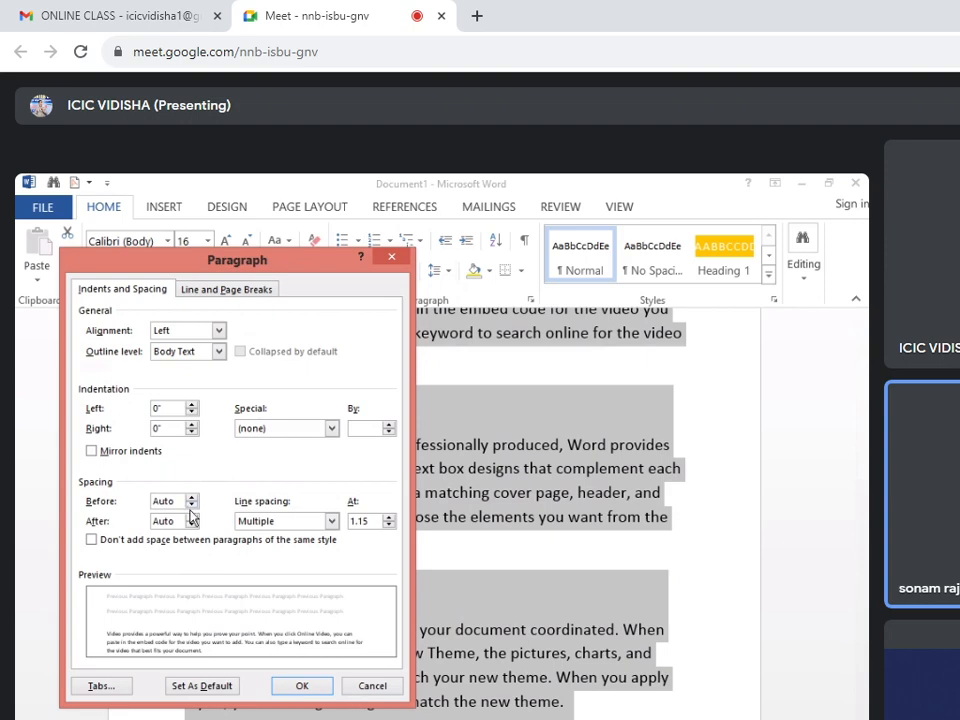
pyautogui.click(296, 686)
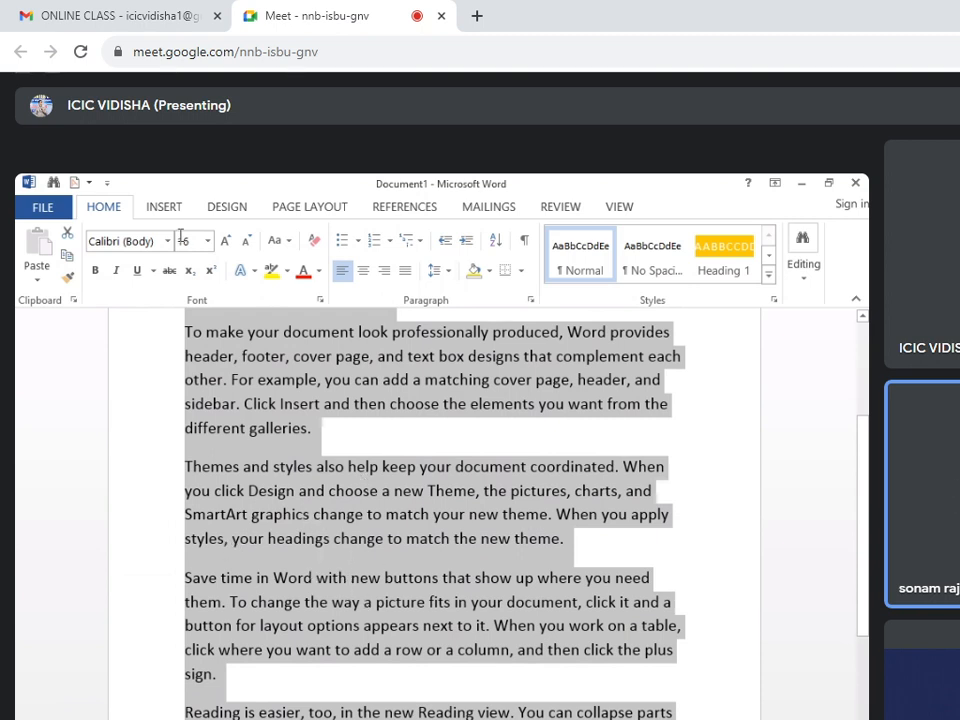
# Try the Single, 1.5 lines and At least line spacing options in the paragraph settings for the whole text
pyautogui.click(448, 276)
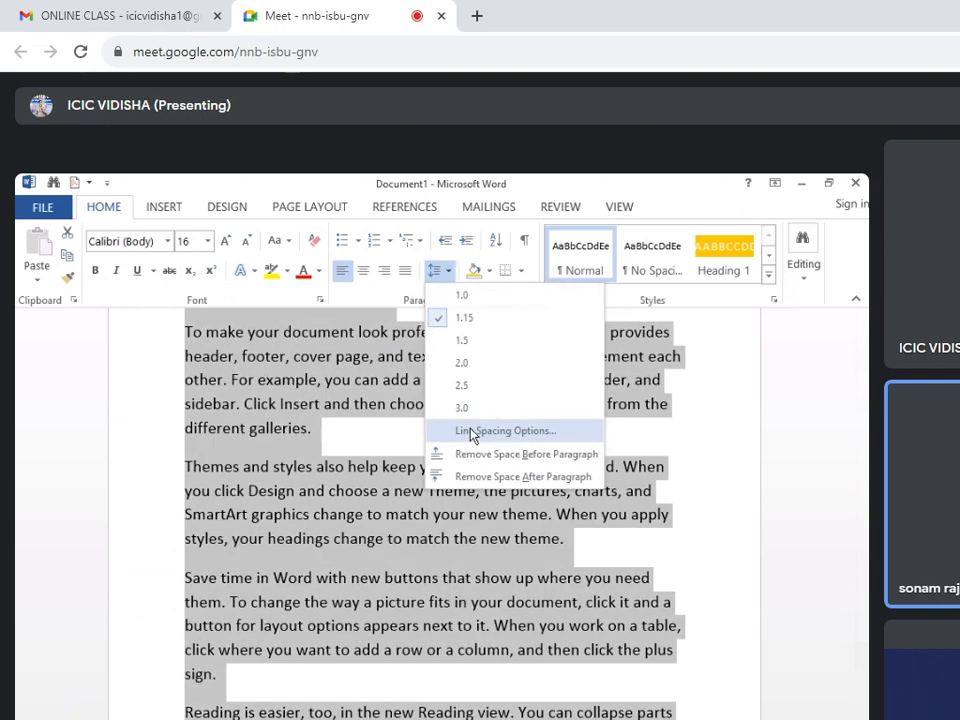
pyautogui.click(472, 432)
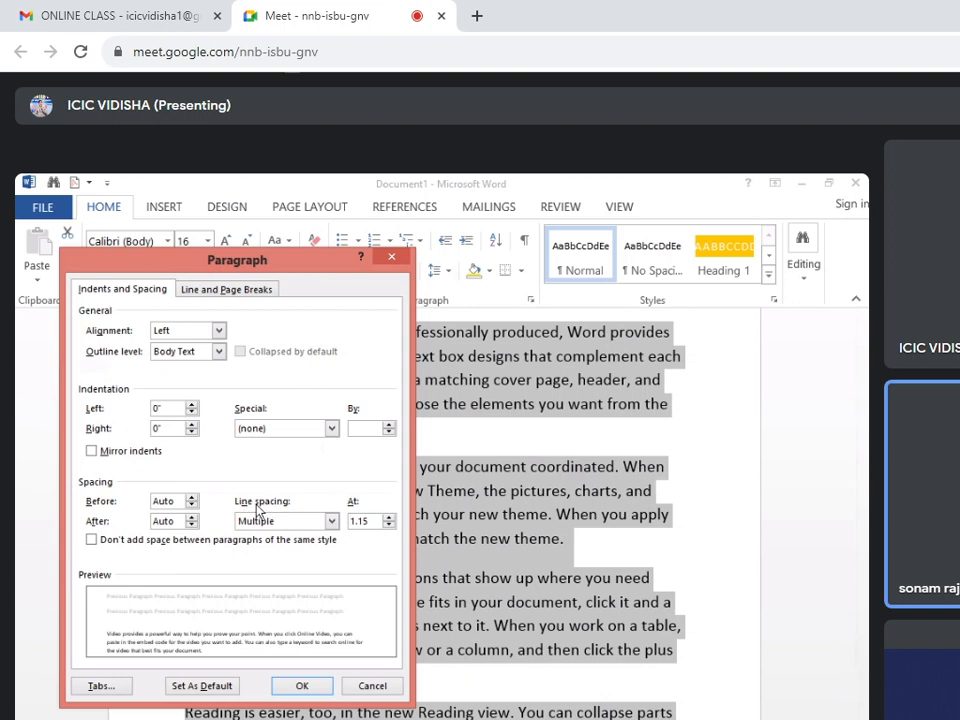
pyautogui.click(331, 521)
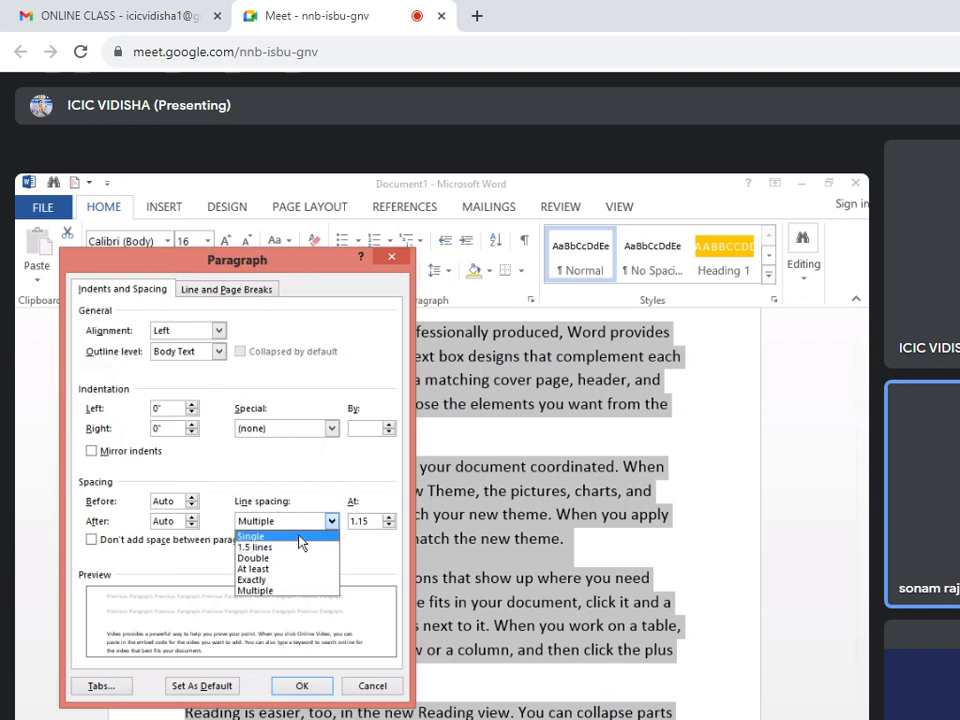
pyautogui.click(300, 537)
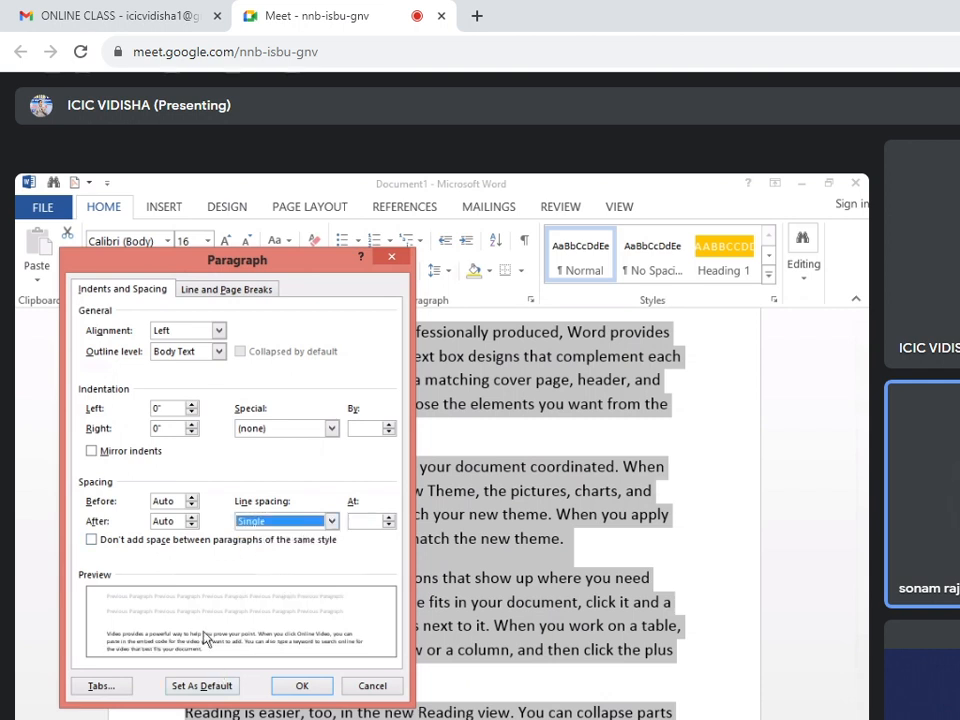
pyautogui.click(331, 521)
pyautogui.click(278, 548)
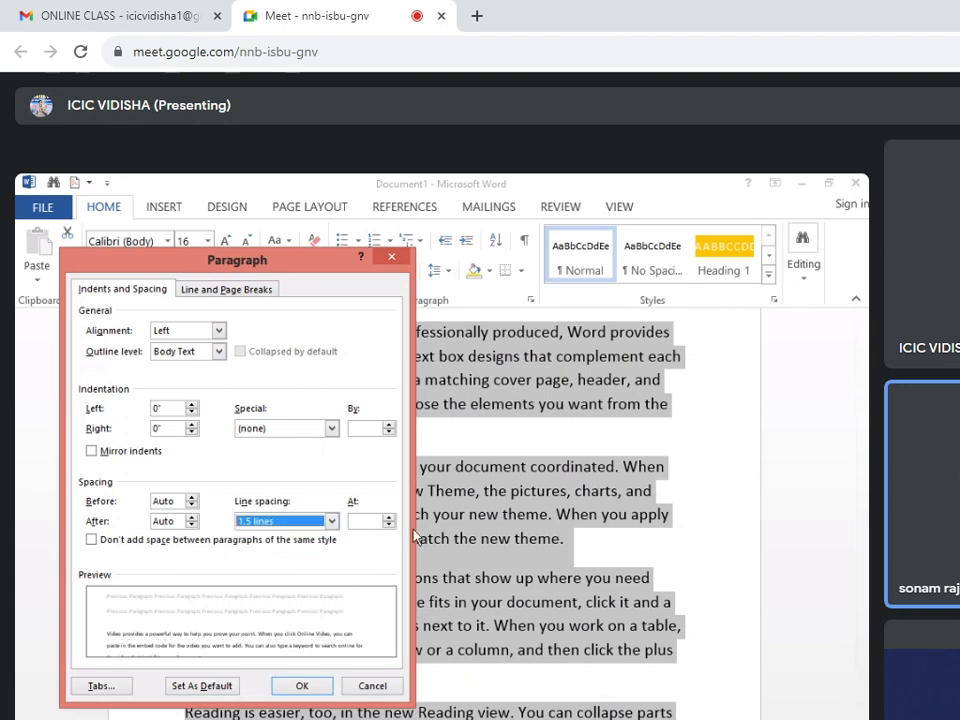
pyautogui.click(330, 521)
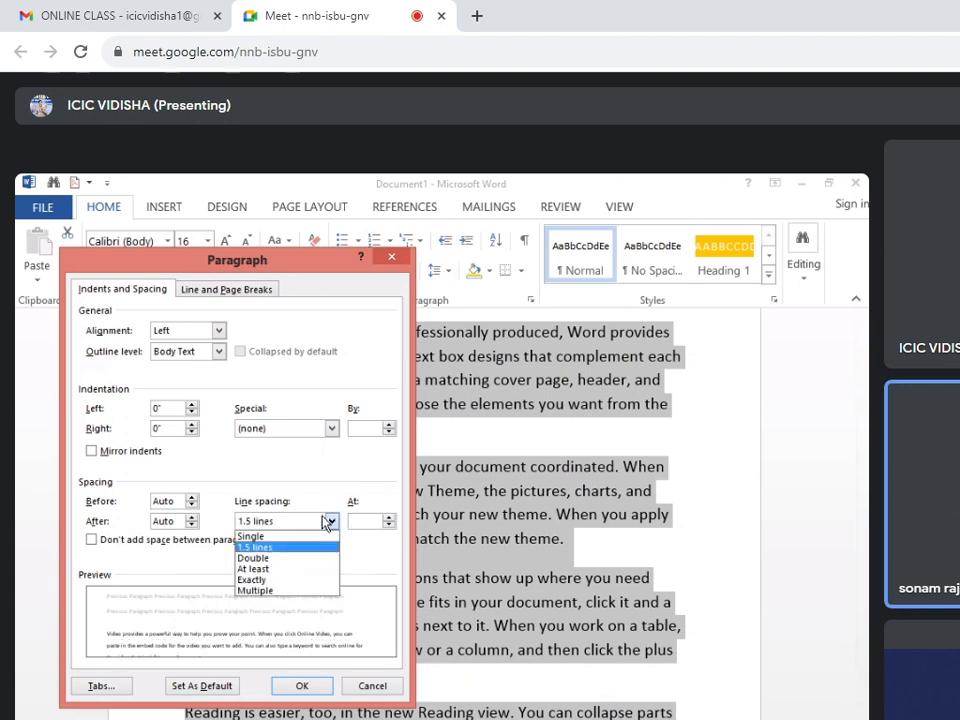
pyautogui.click(286, 570)
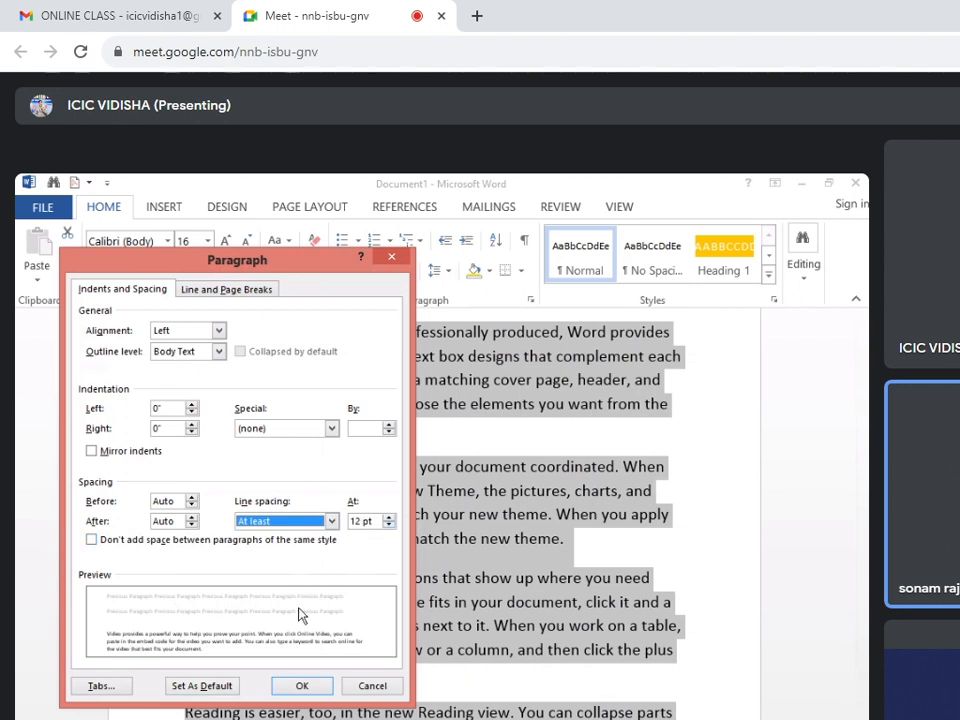
# Set the line spacing of the whole text to Exactly 11 pt, apply it and review the text from the start
pyautogui.click(331, 521)
pyautogui.click(252, 580)
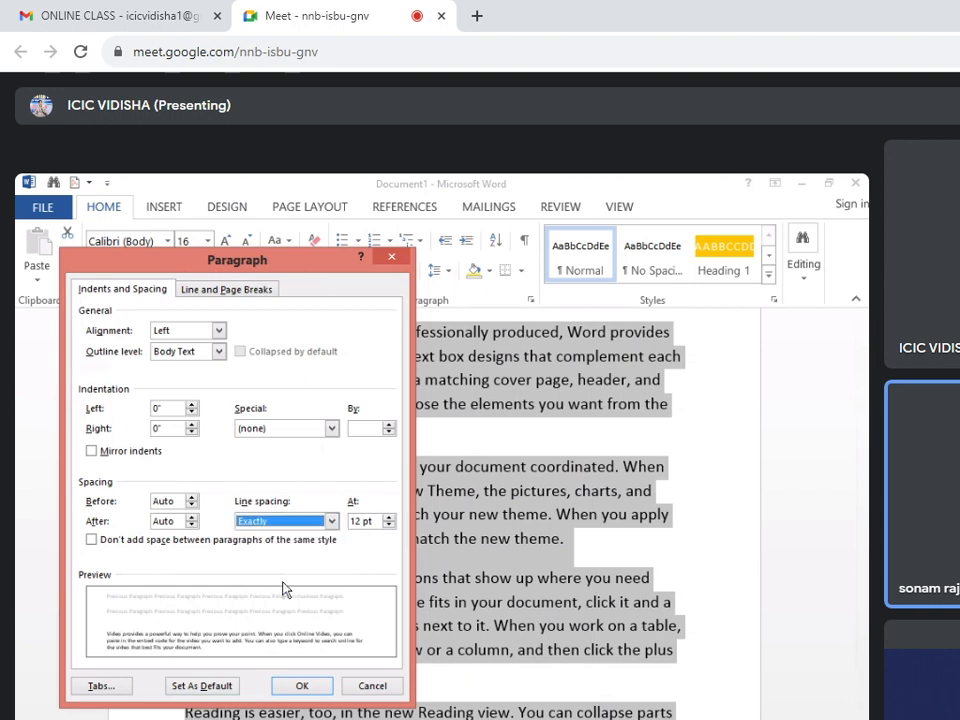
pyautogui.click(389, 517)
pyautogui.click(389, 517)
pyautogui.click(388, 519)
pyautogui.click(388, 519)
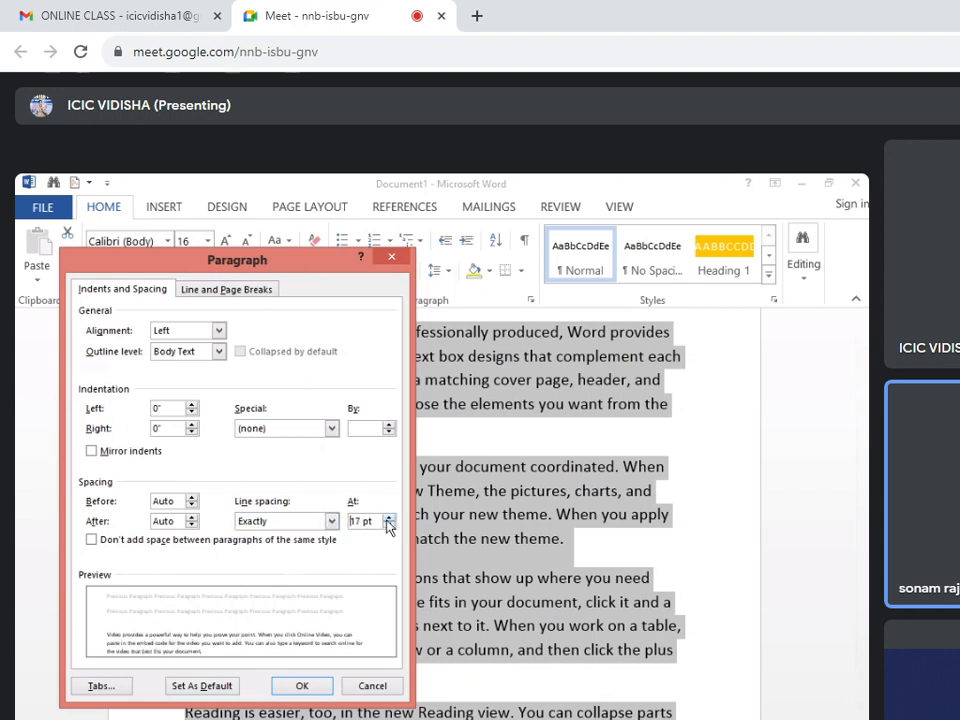
pyautogui.click(388, 518)
pyautogui.click(388, 518)
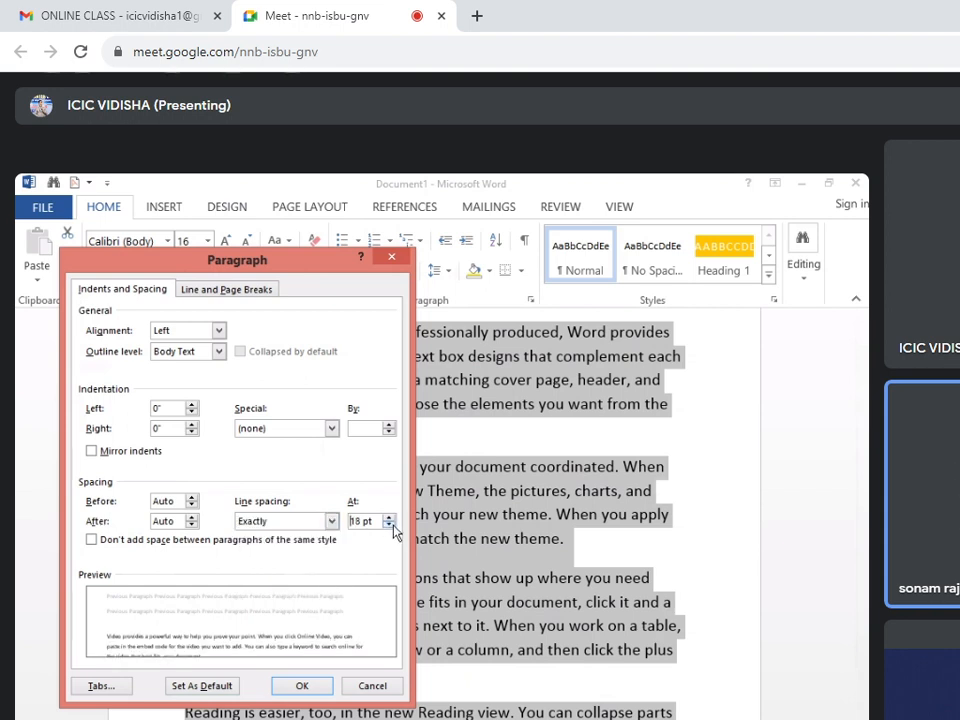
pyautogui.click(388, 525)
pyautogui.click(388, 525)
pyautogui.click(388, 525)
pyautogui.click(388, 525)
pyautogui.click(388, 525)
pyautogui.click(388, 525)
pyautogui.click(388, 525)
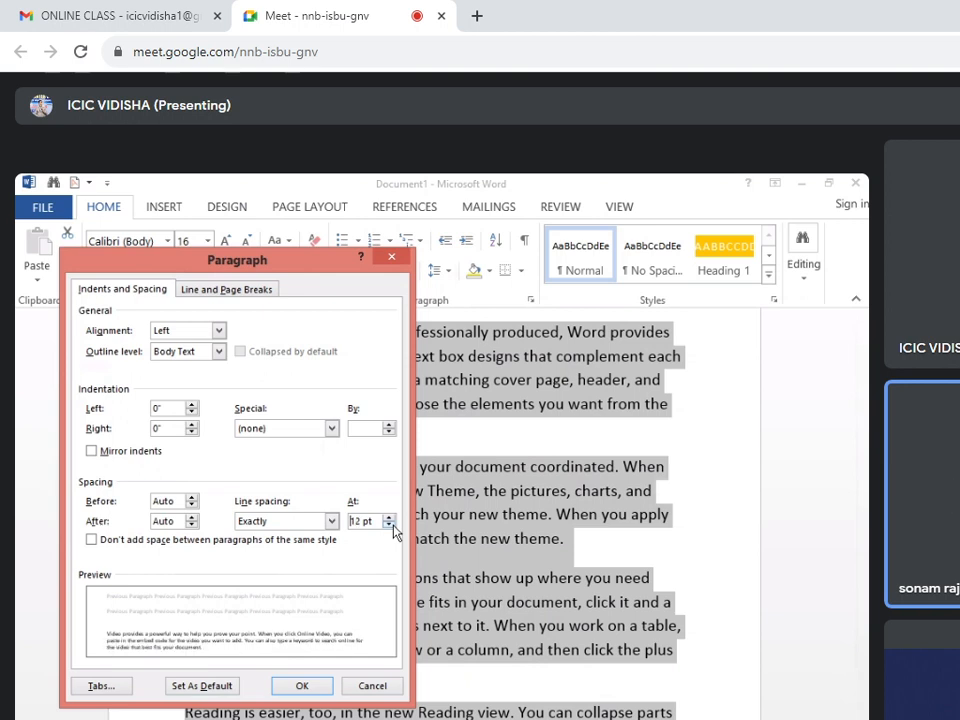
pyautogui.click(392, 525)
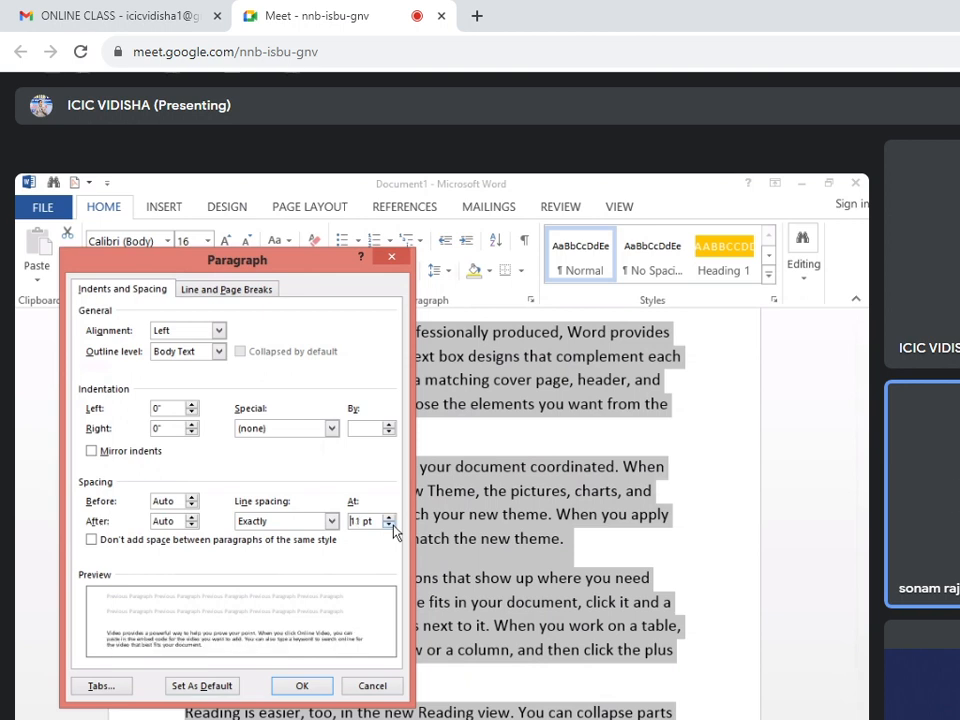
pyautogui.click(298, 687)
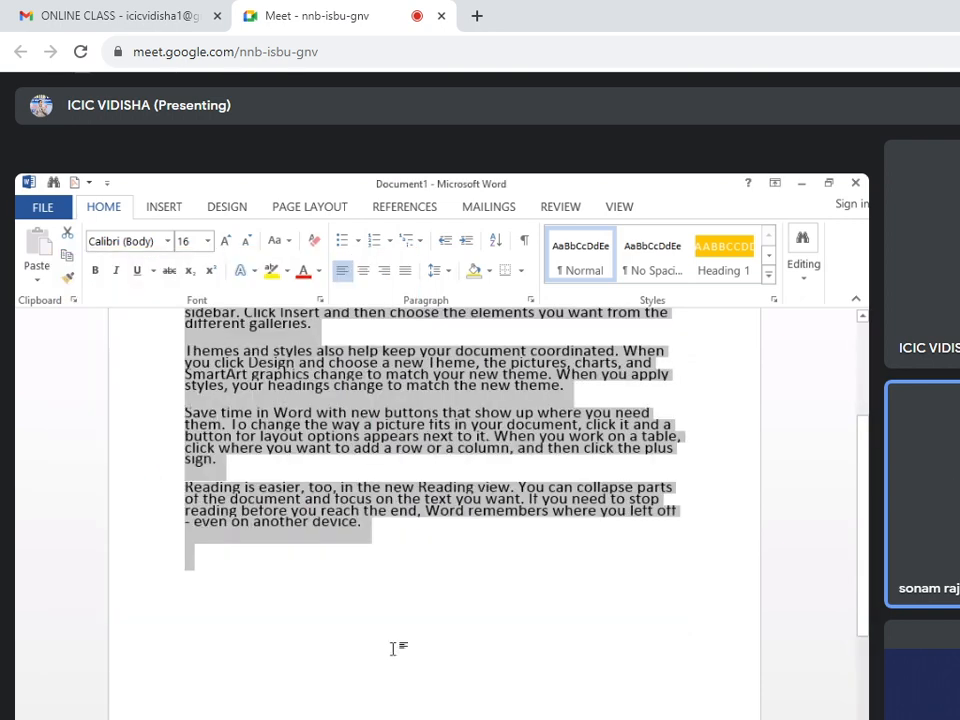
pyautogui.scroll(3, 293, 592)
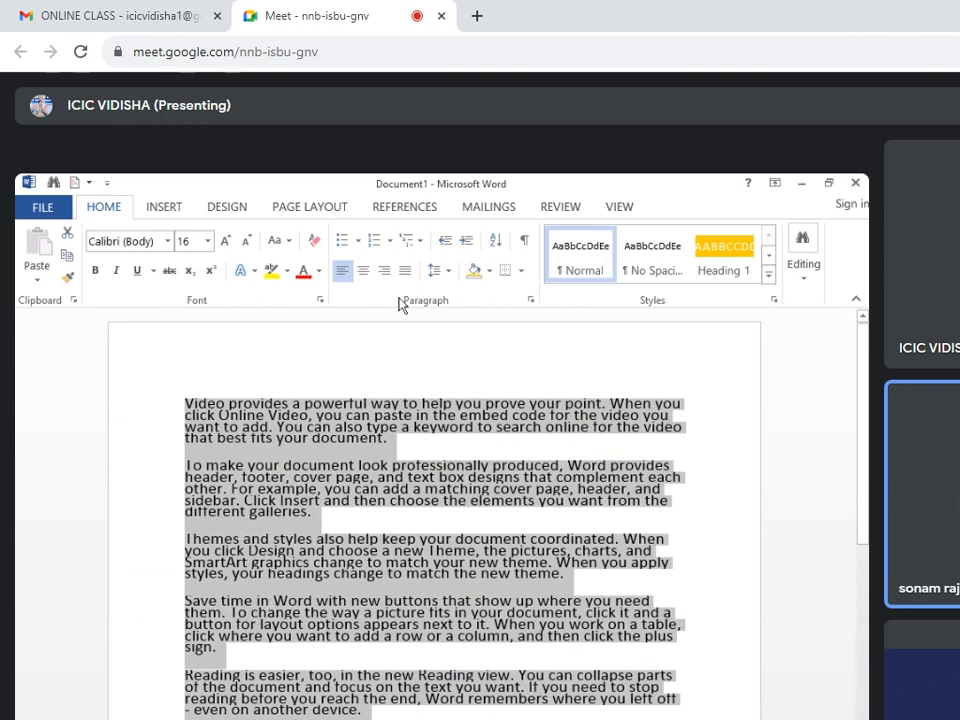
# Set the line spacing of the whole text to 1.5 and confirm it in the paragraph settings
pyautogui.click(440, 271)
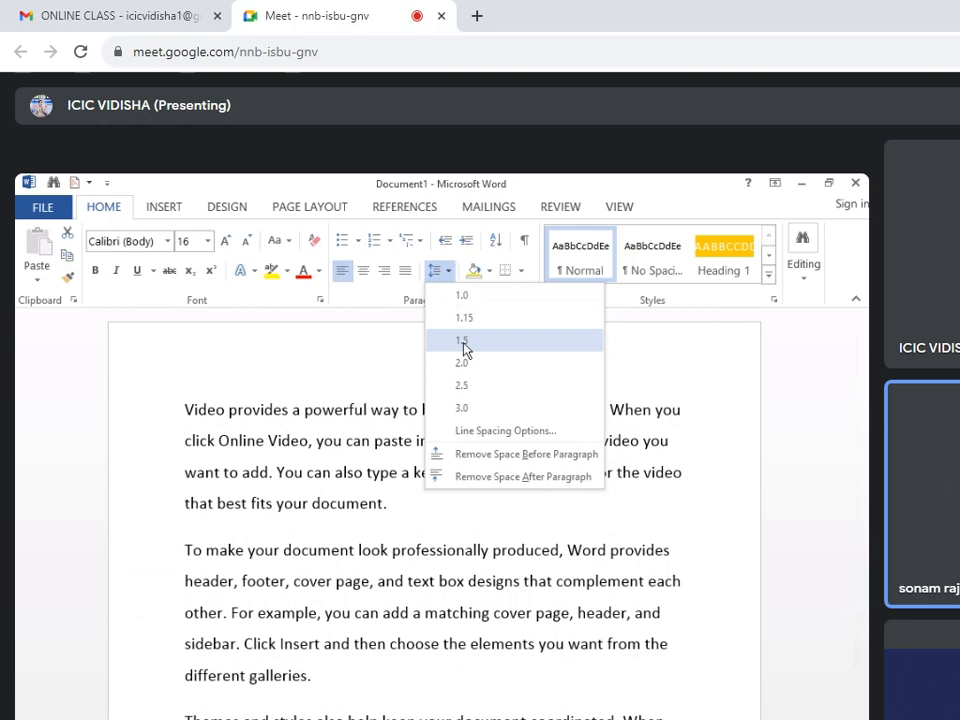
pyautogui.click(463, 341)
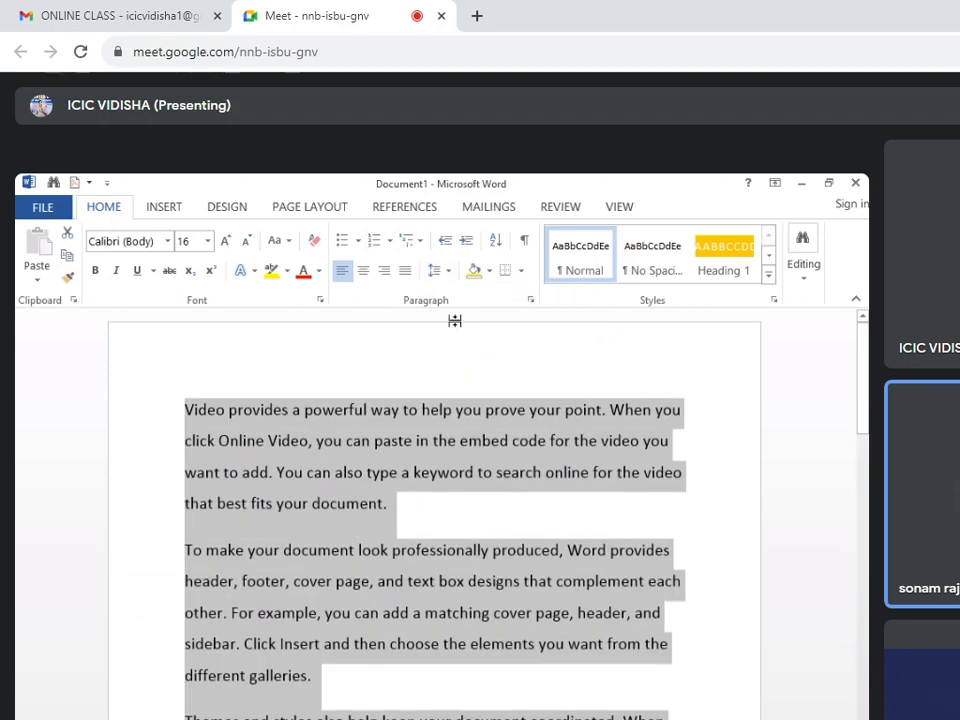
pyautogui.click(440, 271)
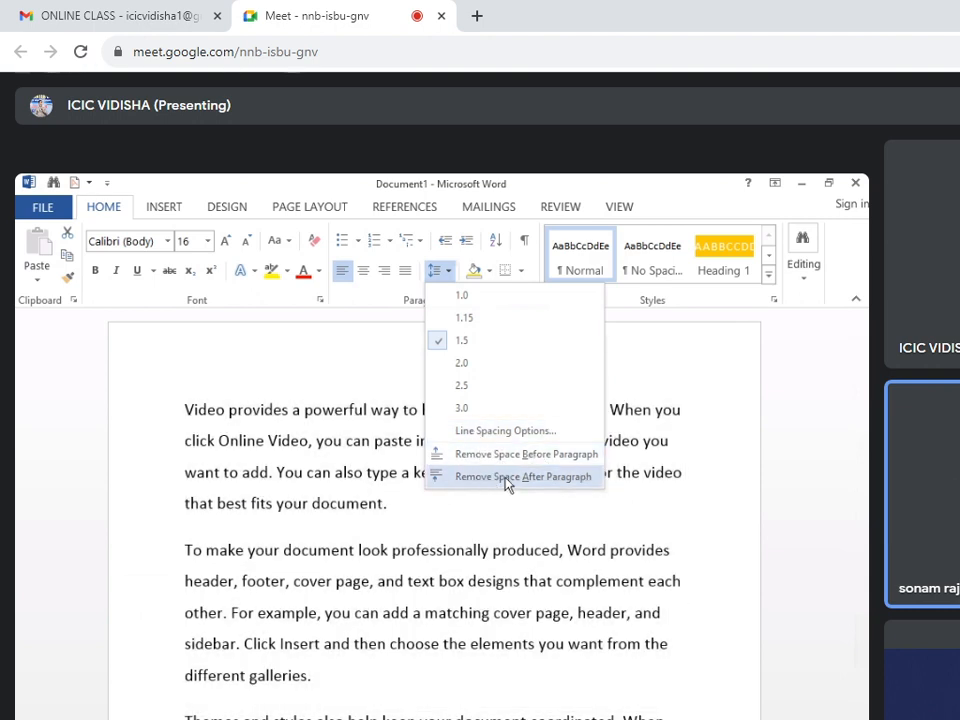
pyautogui.hotkey('ctrl', 'a')
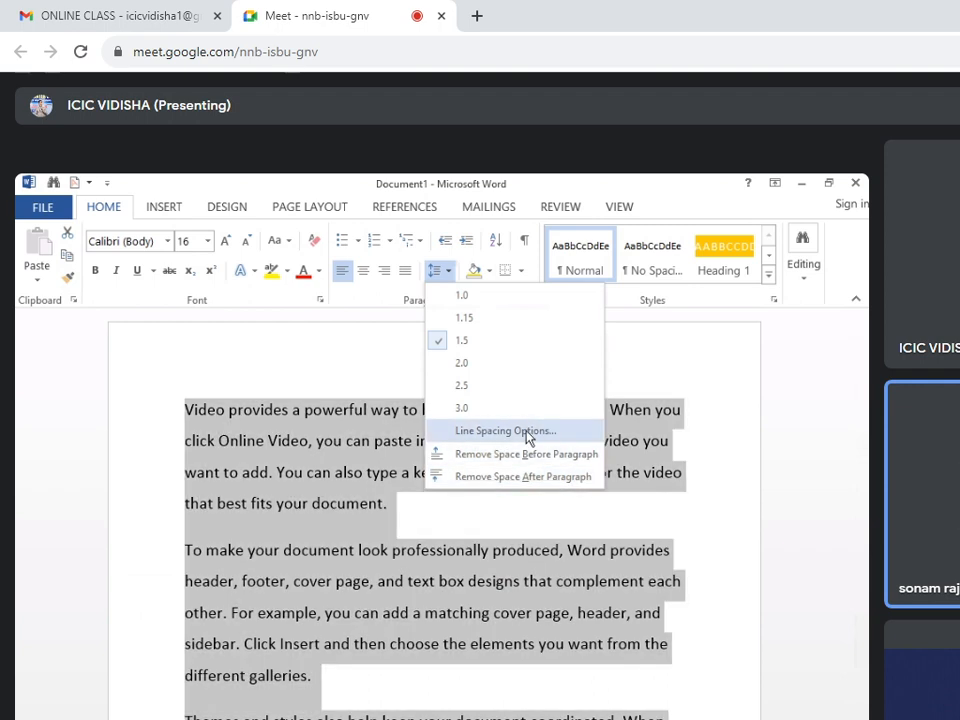
pyautogui.click(525, 432)
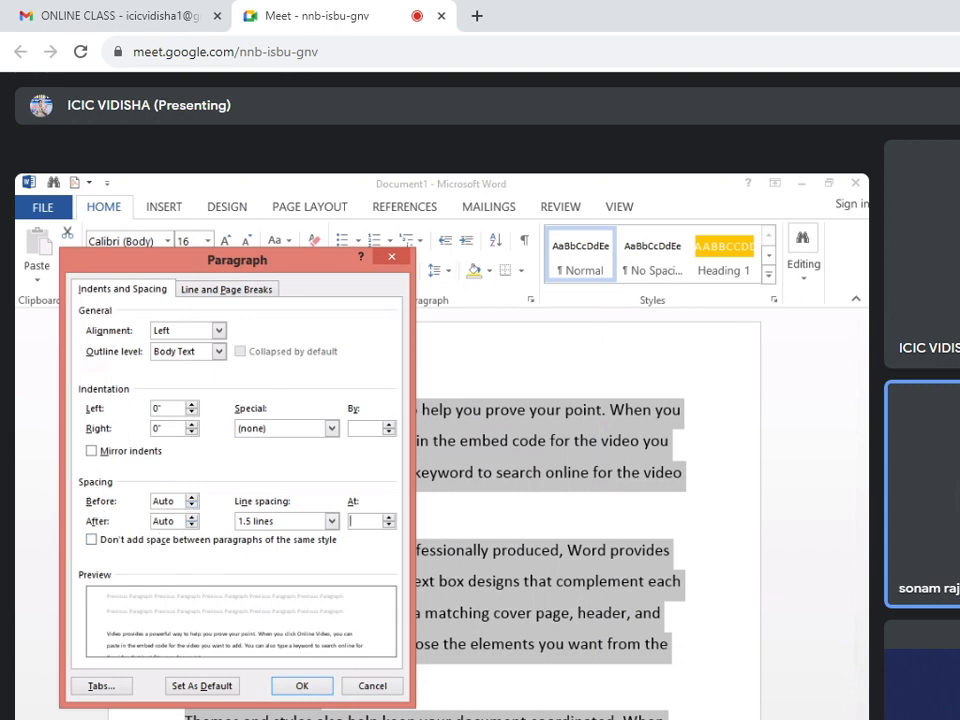
pyautogui.click(304, 687)
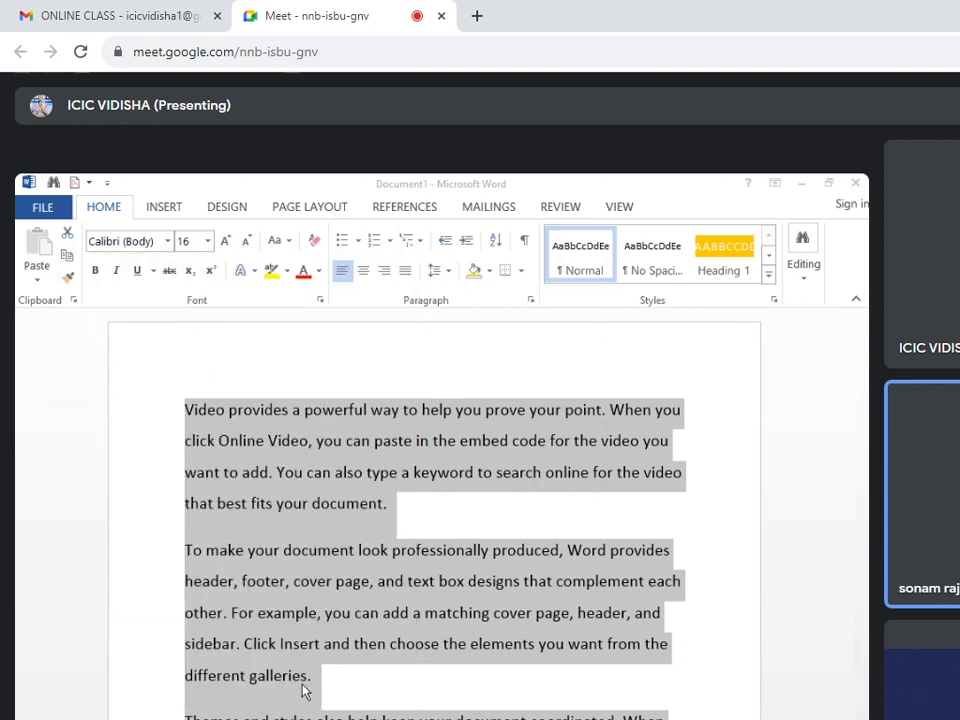
# Remove the space before and after all paragraphs and review the text down to its last paragraph
pyautogui.click(447, 273)
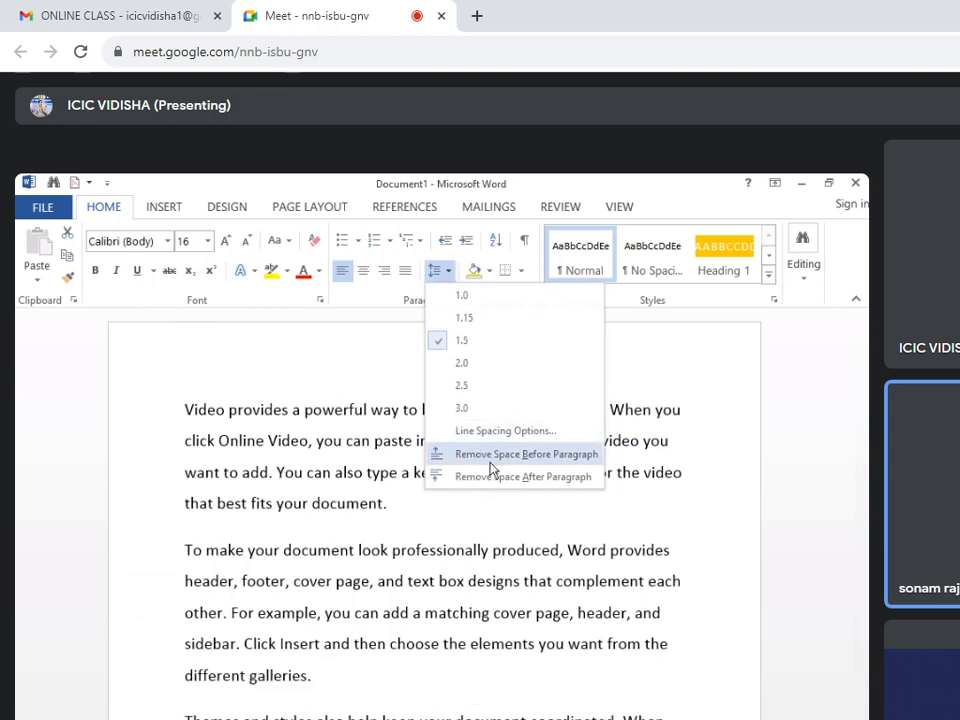
pyautogui.click(495, 459)
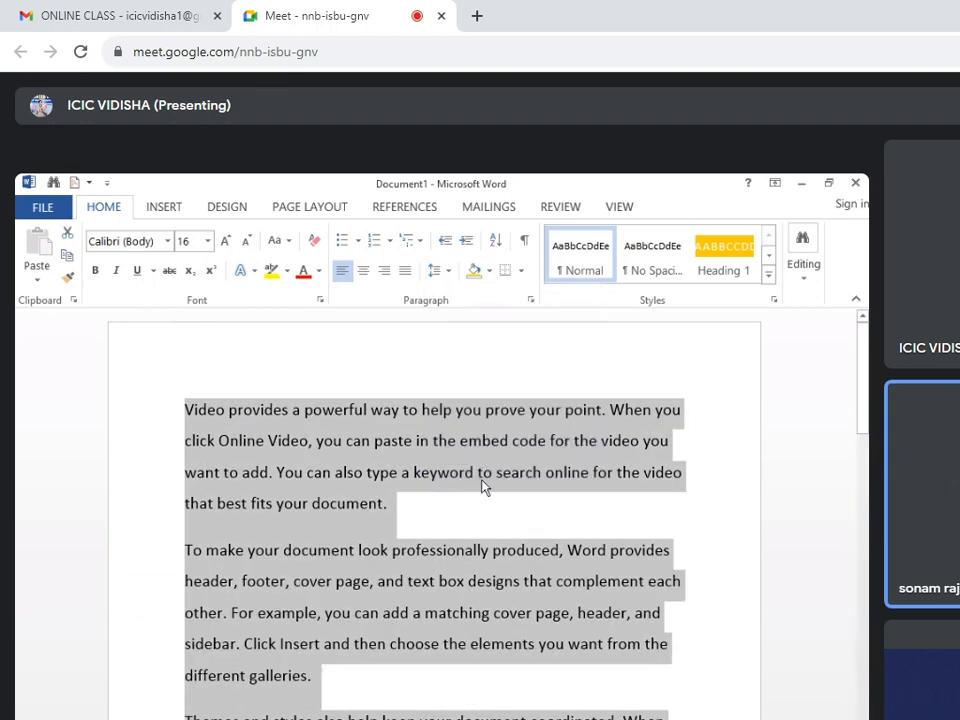
pyautogui.click(447, 272)
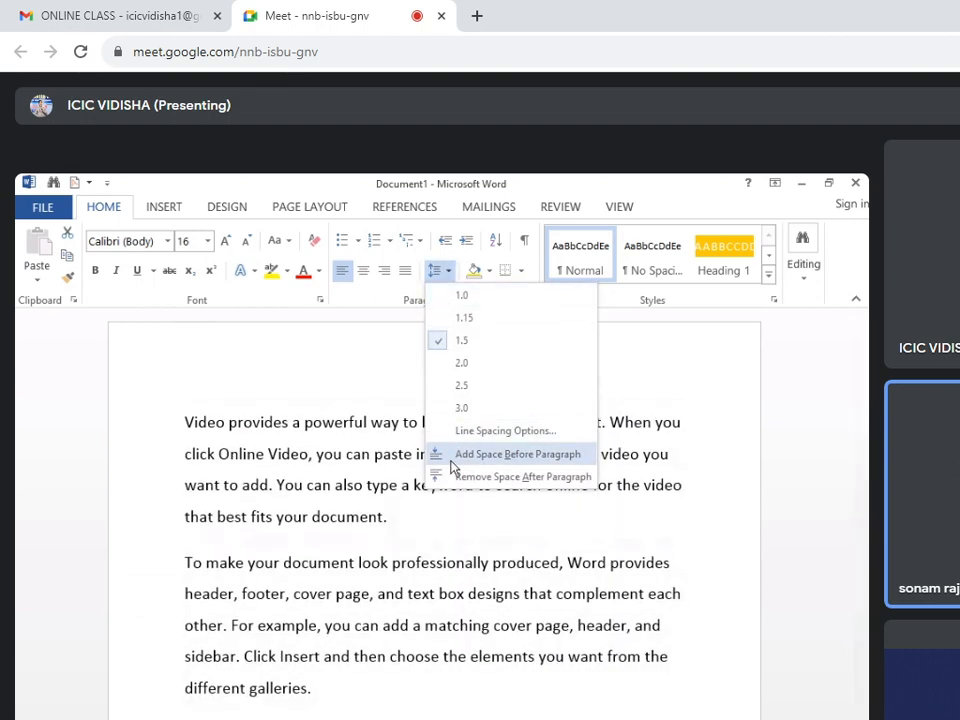
pyautogui.click(476, 480)
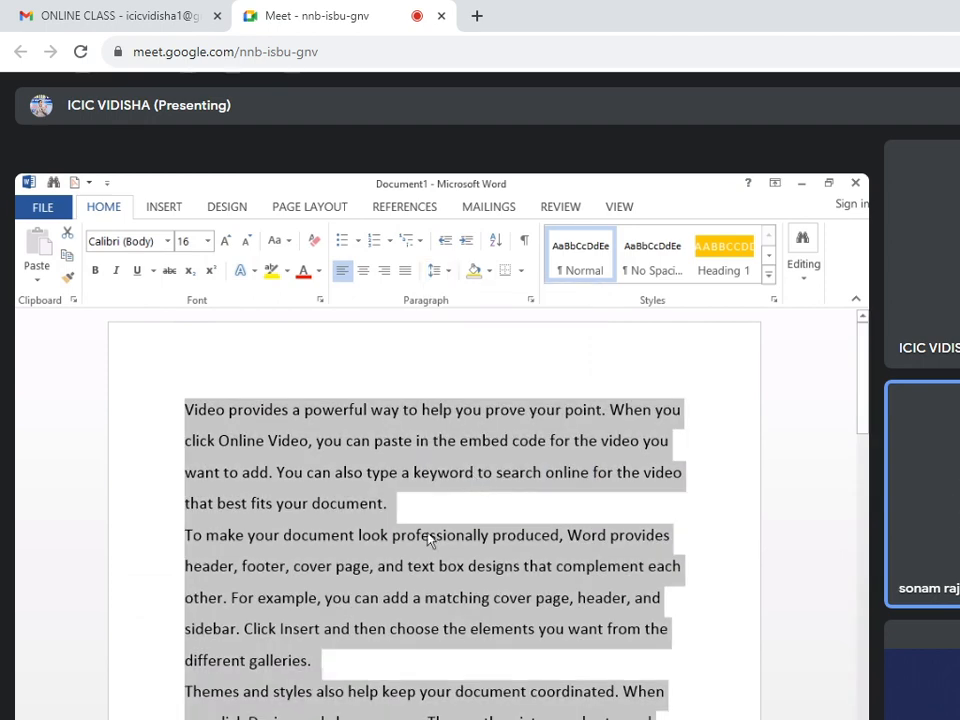
pyautogui.scroll(-3, 396, 574)
pyautogui.scroll(-4, 398, 578)
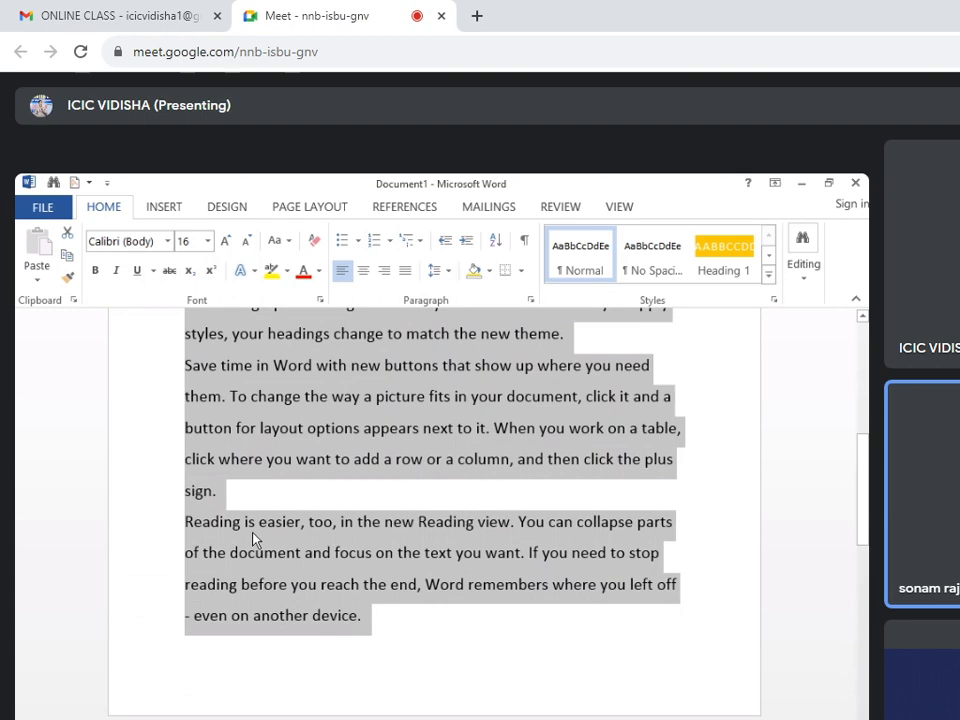
# Add space after and before all paragraphs, and show the paragraph spacing options again
pyautogui.click(449, 273)
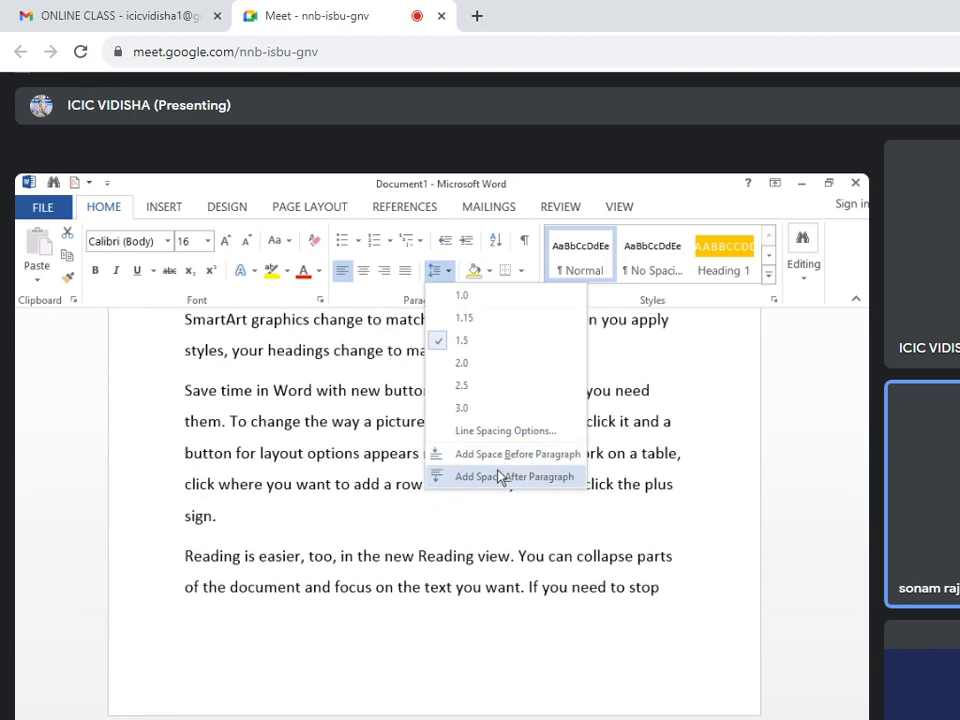
pyautogui.click(500, 476)
pyautogui.hotkey('ctrl', 'a')
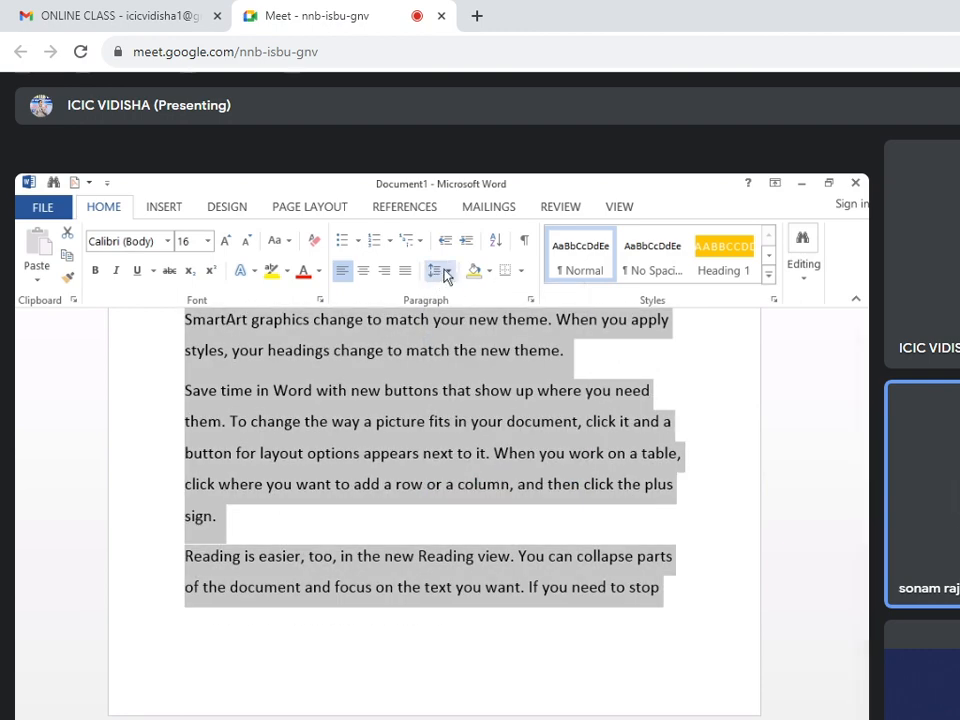
pyautogui.click(445, 271)
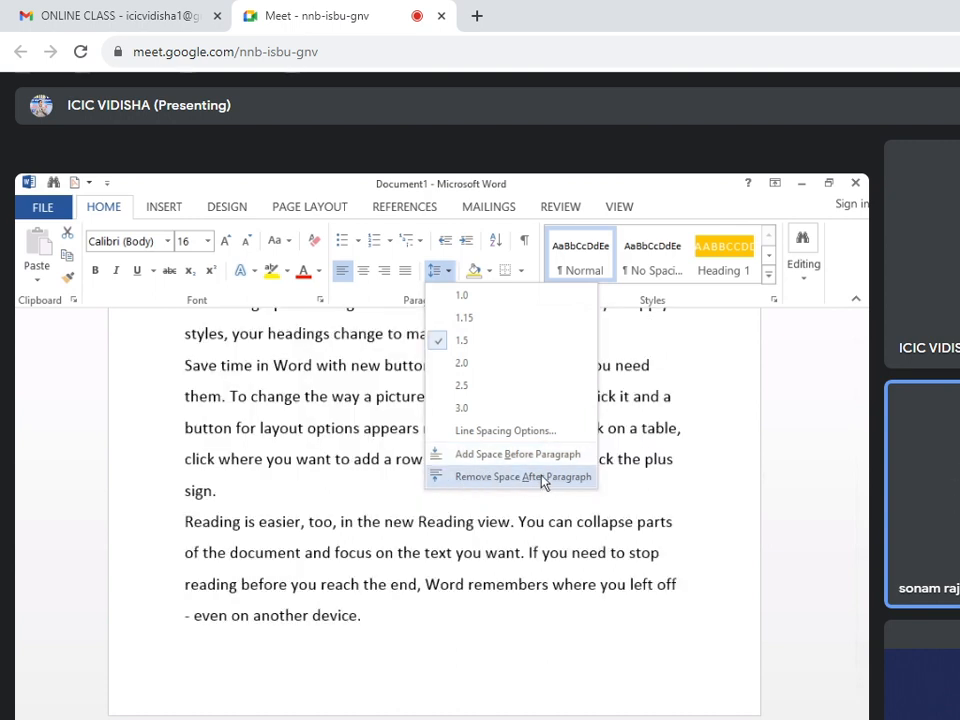
pyautogui.click(491, 462)
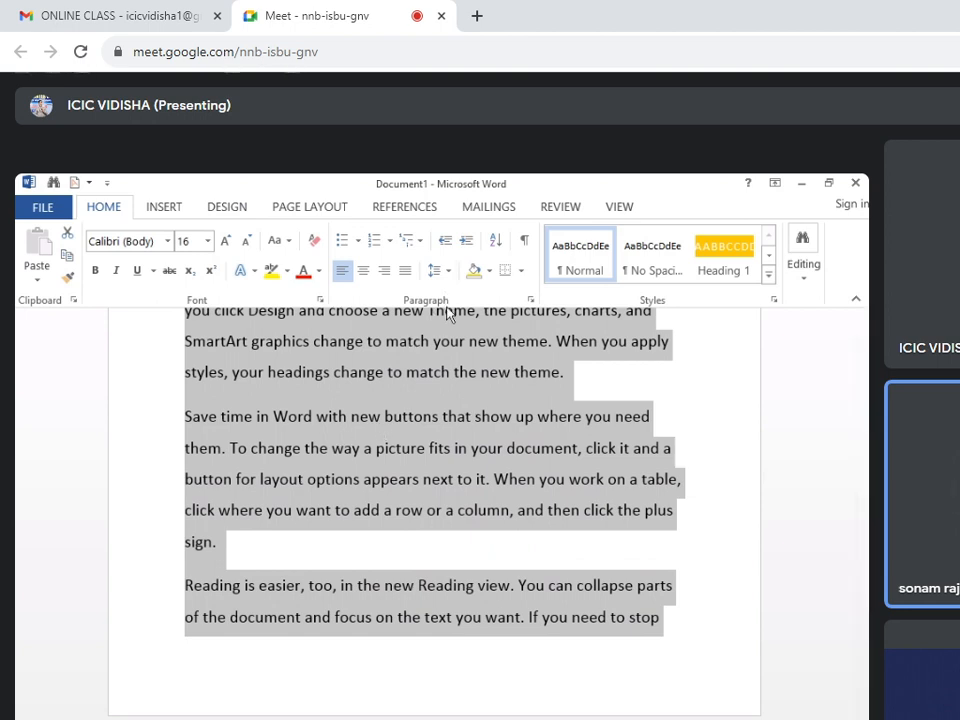
pyautogui.click(445, 271)
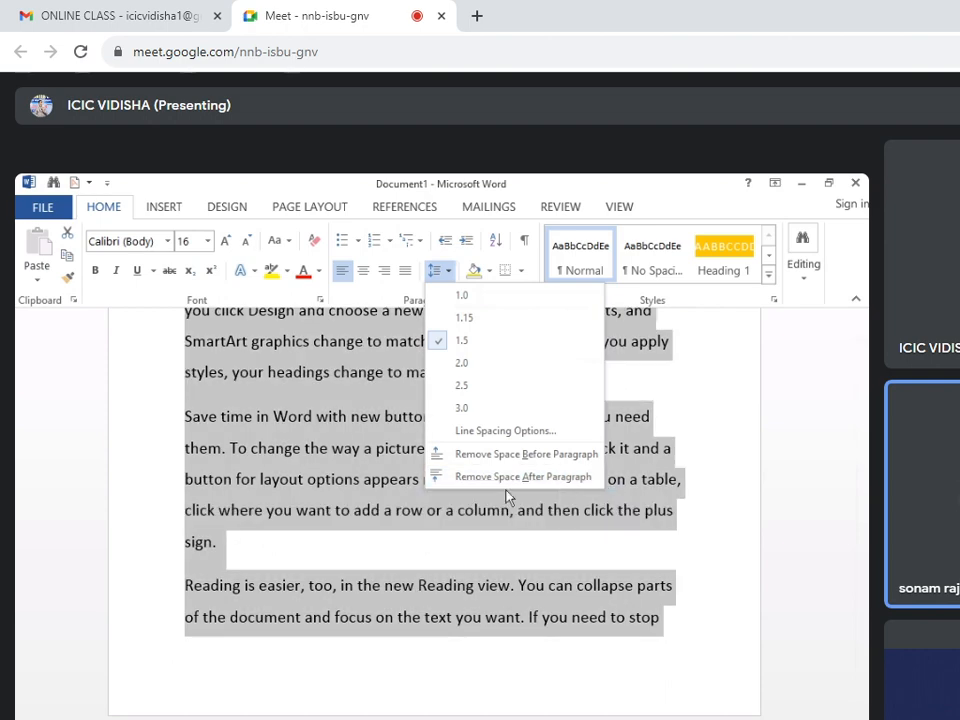
# Remove the space after all paragraphs and return to the start of the text to review the gaps
pyautogui.click(534, 484)
pyautogui.scroll(3, 345, 533)
pyautogui.scroll(2, 340, 530)
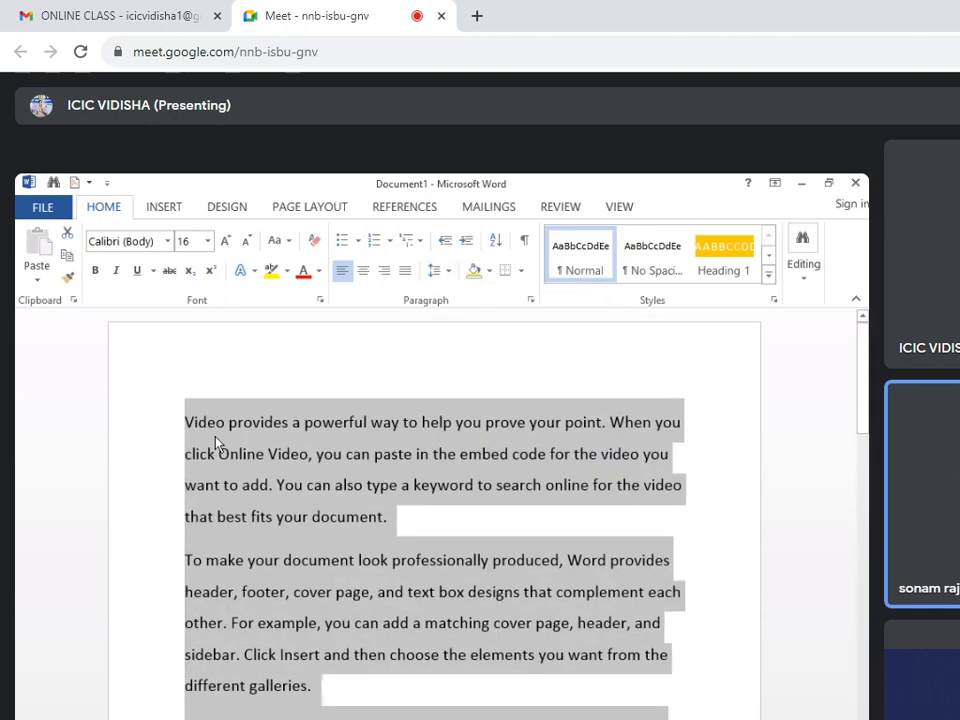
# Add space after all paragraphs again, show the spacing options once more and review the deselected text
pyautogui.click(446, 272)
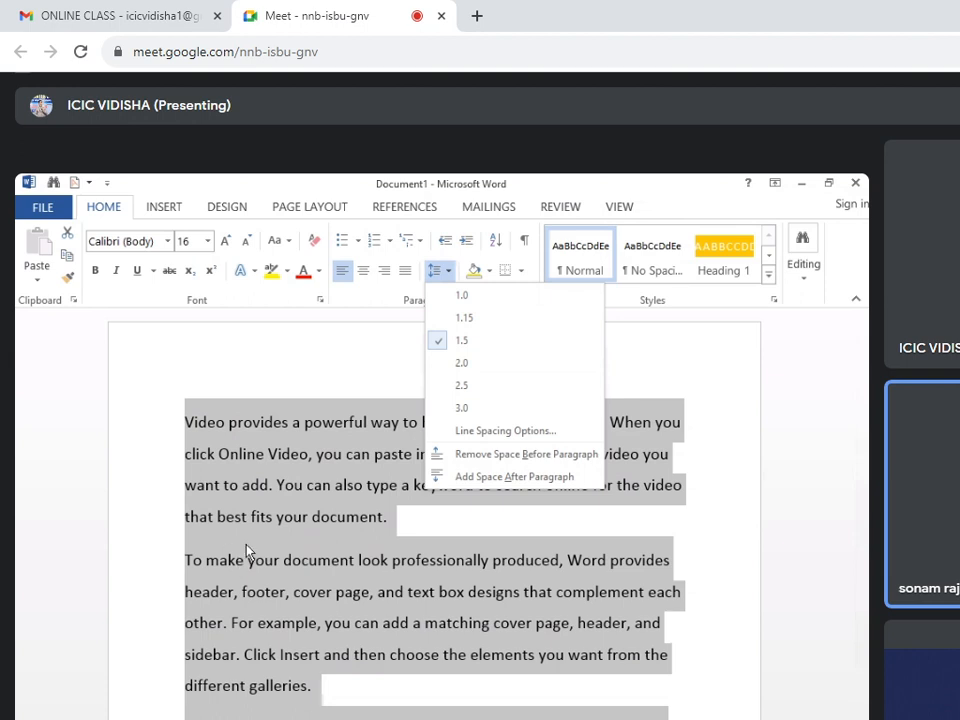
pyautogui.click(459, 478)
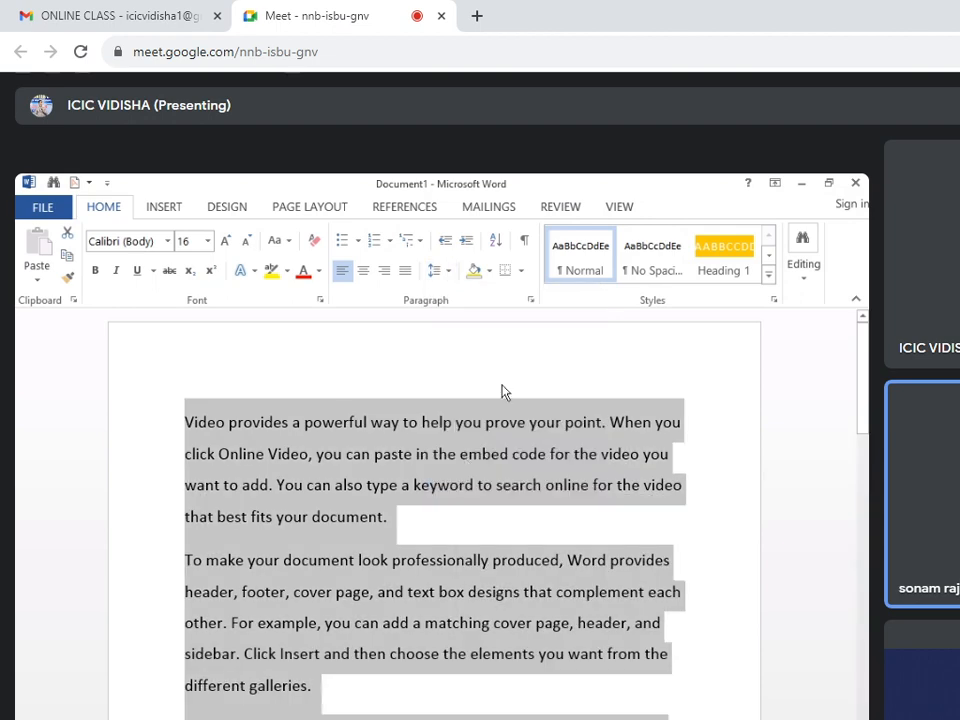
pyautogui.click(437, 270)
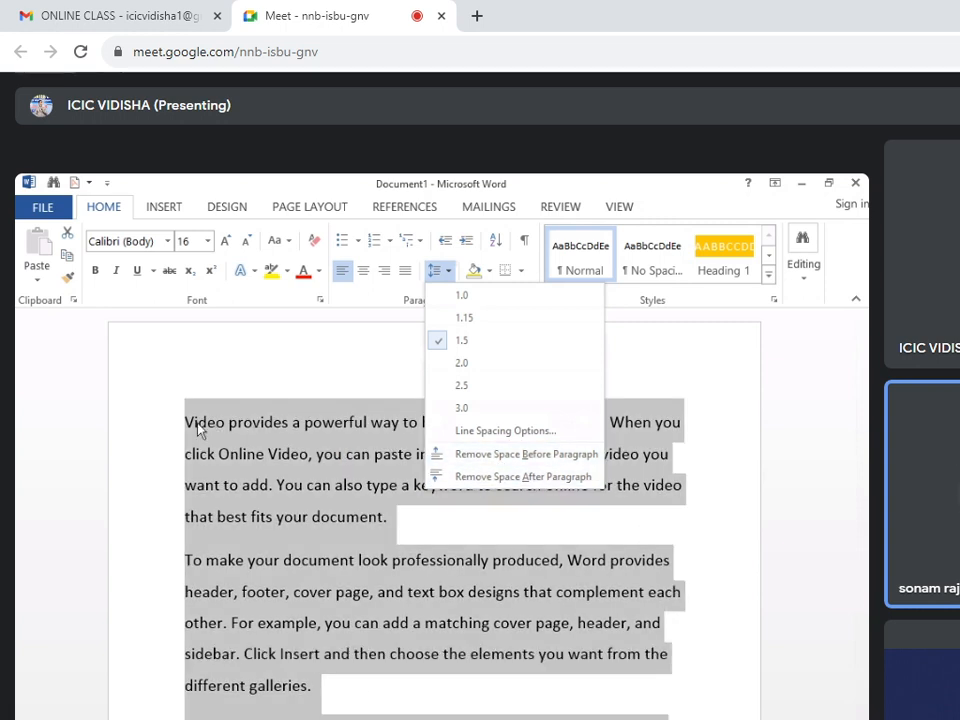
pyautogui.click(354, 521)
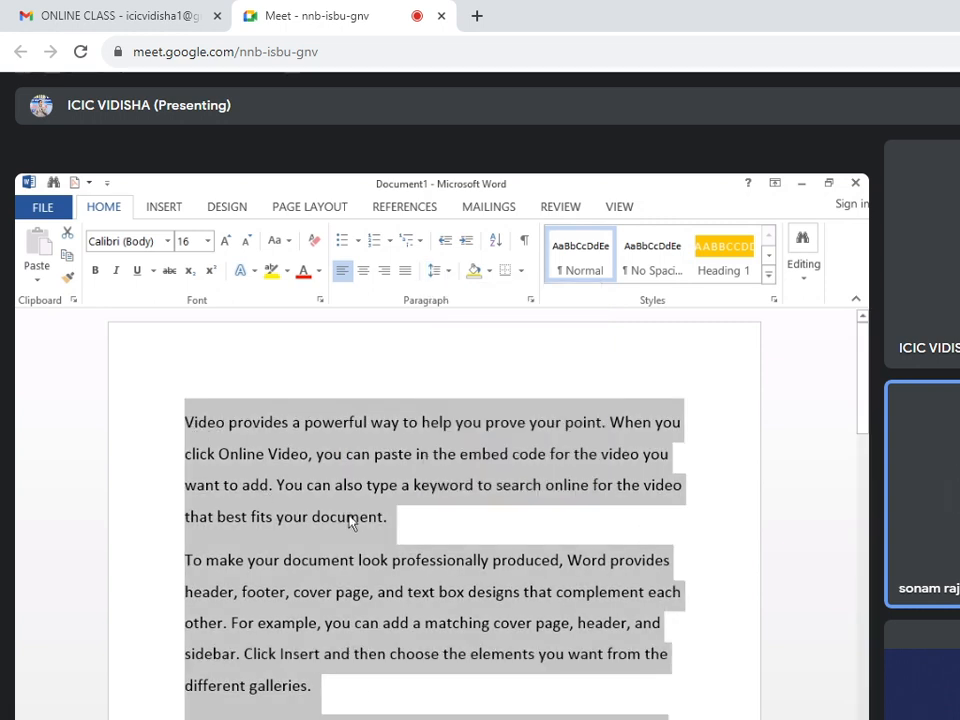
pyautogui.click(386, 534)
pyautogui.scroll(-3, 372, 536)
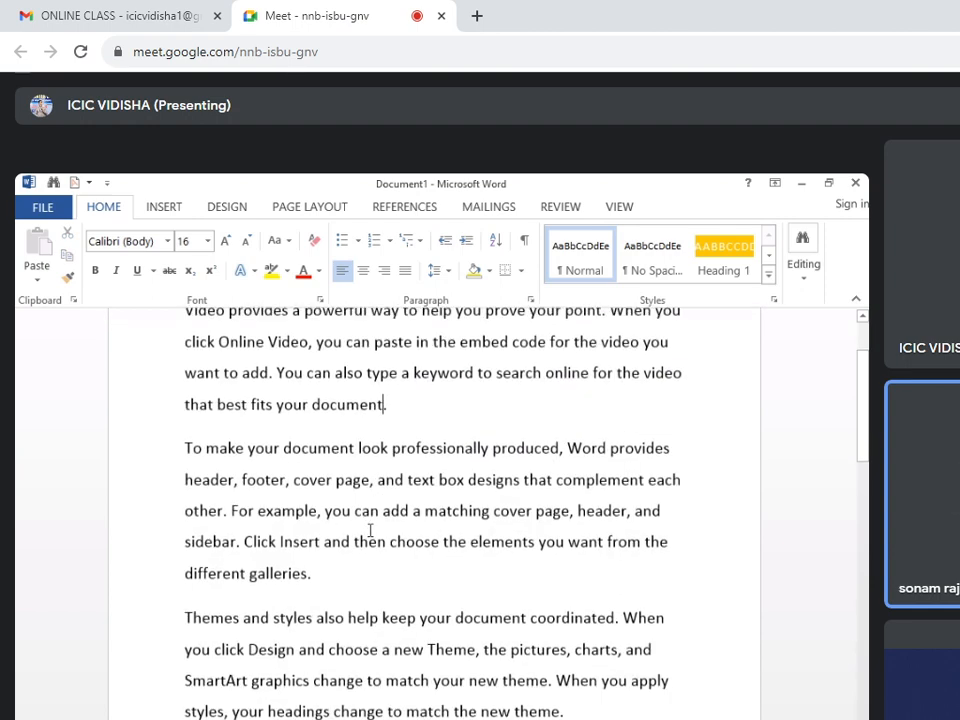
pyautogui.scroll(2, 290, 528)
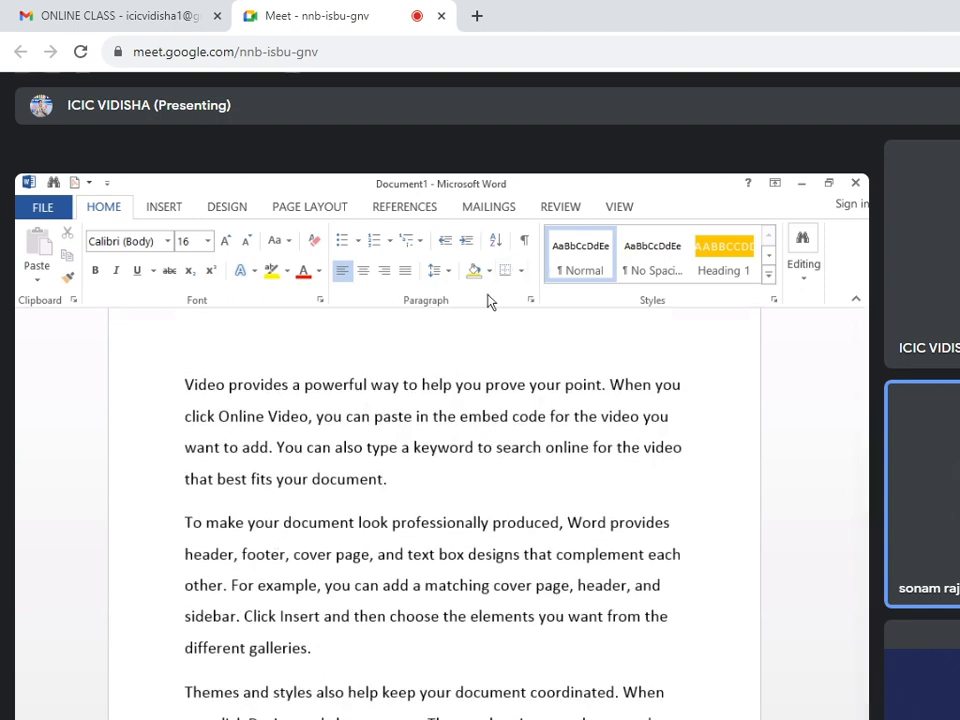
# Remove the space before and after every paragraph in the document and deselect the text
pyautogui.hotkey('ctrl', 'a')
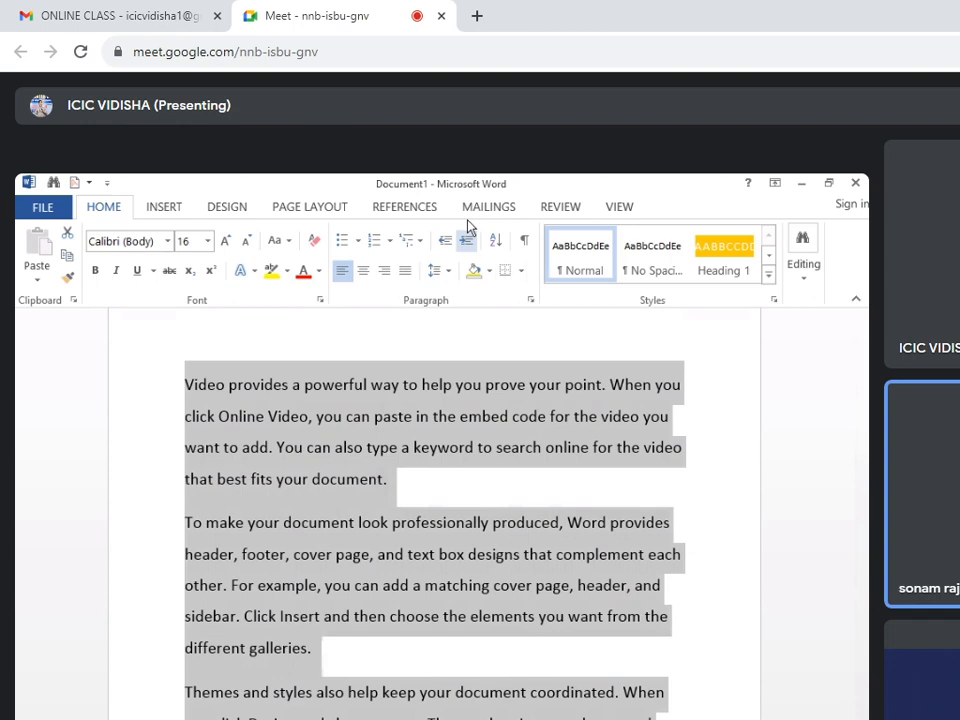
pyautogui.click(450, 271)
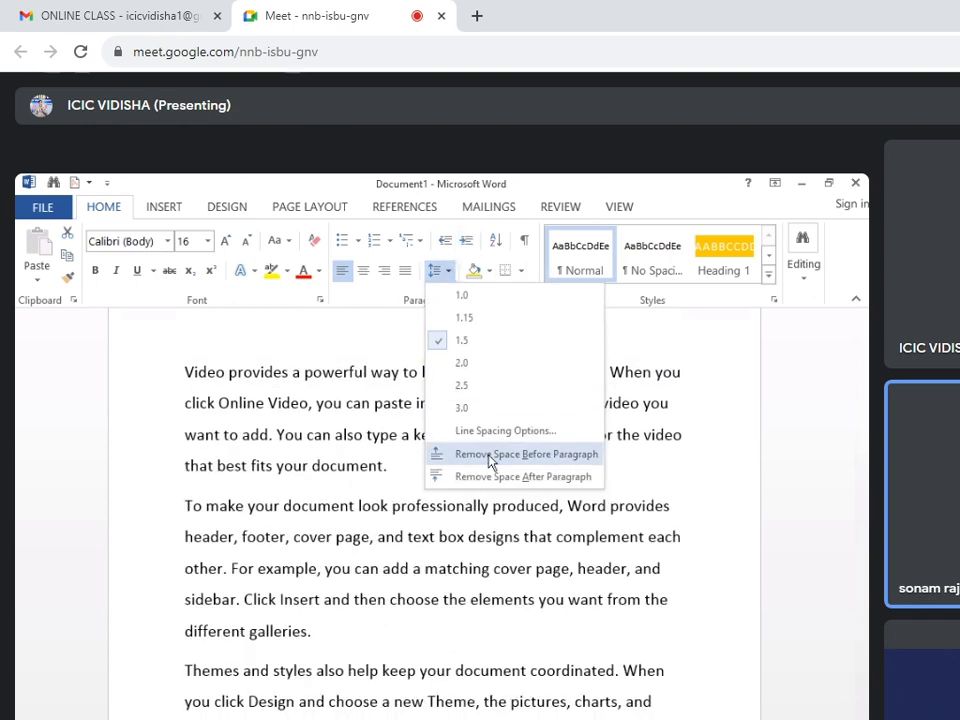
pyautogui.click(490, 454)
pyautogui.click(450, 275)
pyautogui.click(472, 473)
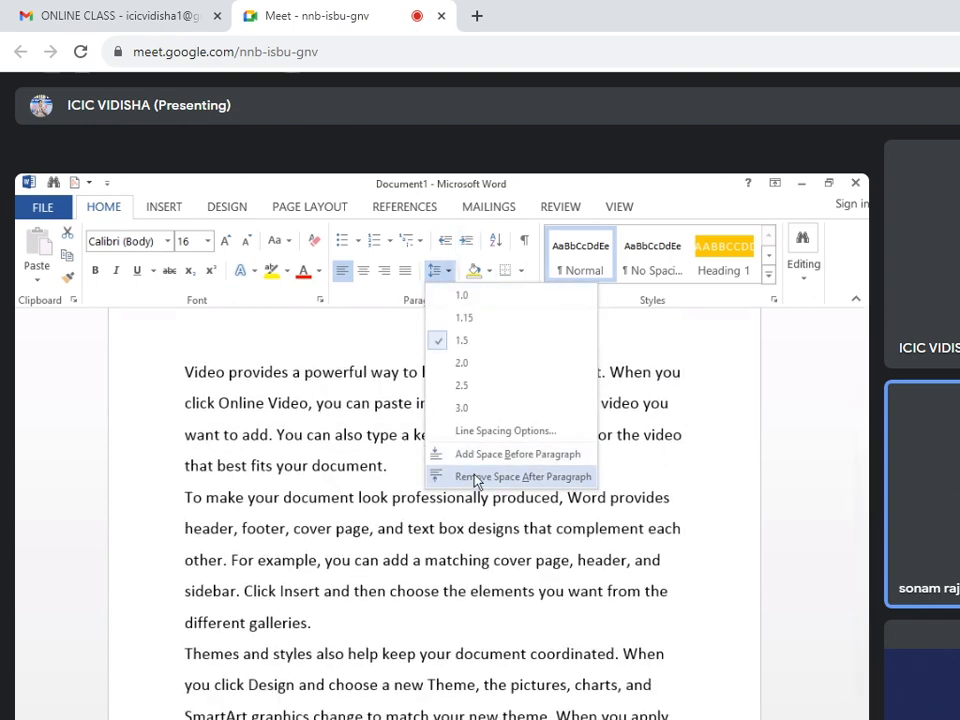
pyautogui.click(420, 575)
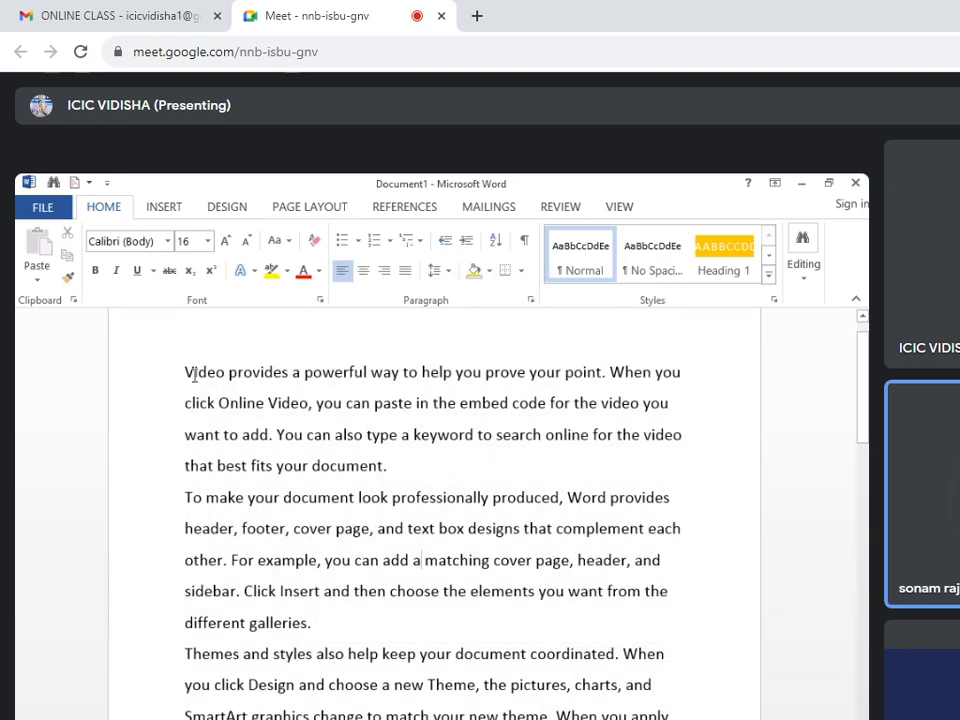
# Select the second and third paragraphs and preview adding space after them
pyautogui.moveTo(187, 371); pyautogui.dragTo(287, 528)
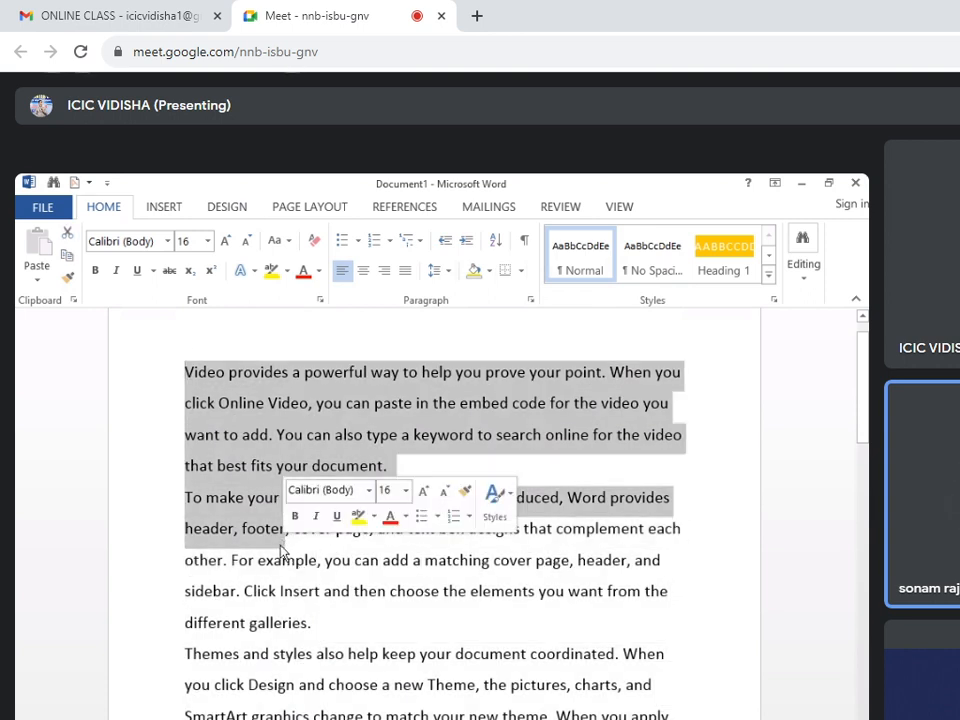
pyautogui.click(250, 560)
pyautogui.moveTo(183, 499); pyautogui.dragTo(567, 702)
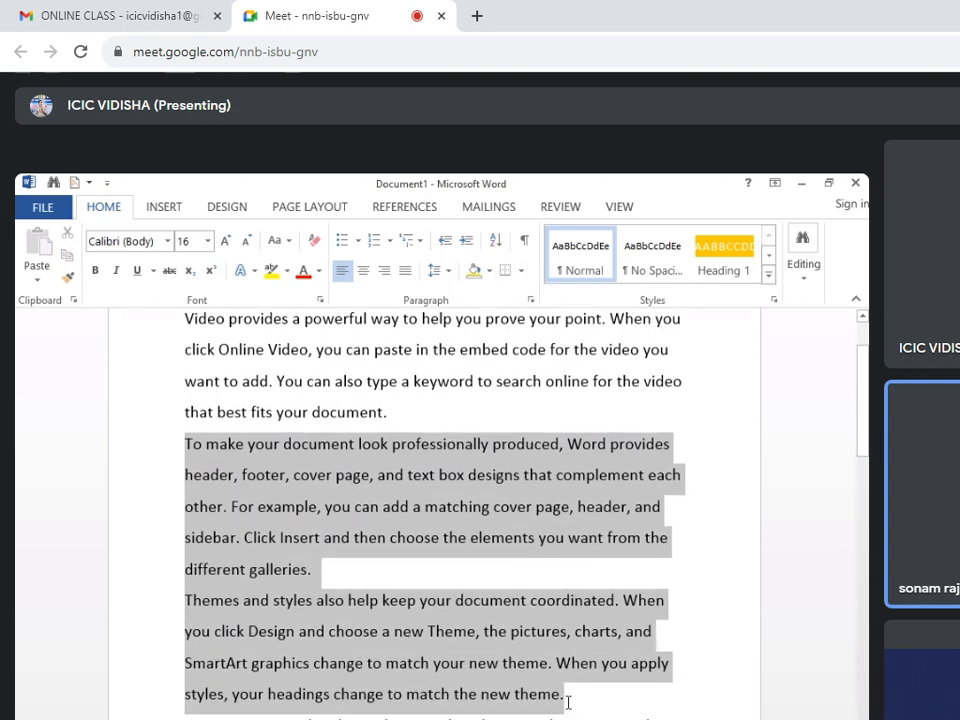
pyautogui.click(449, 271)
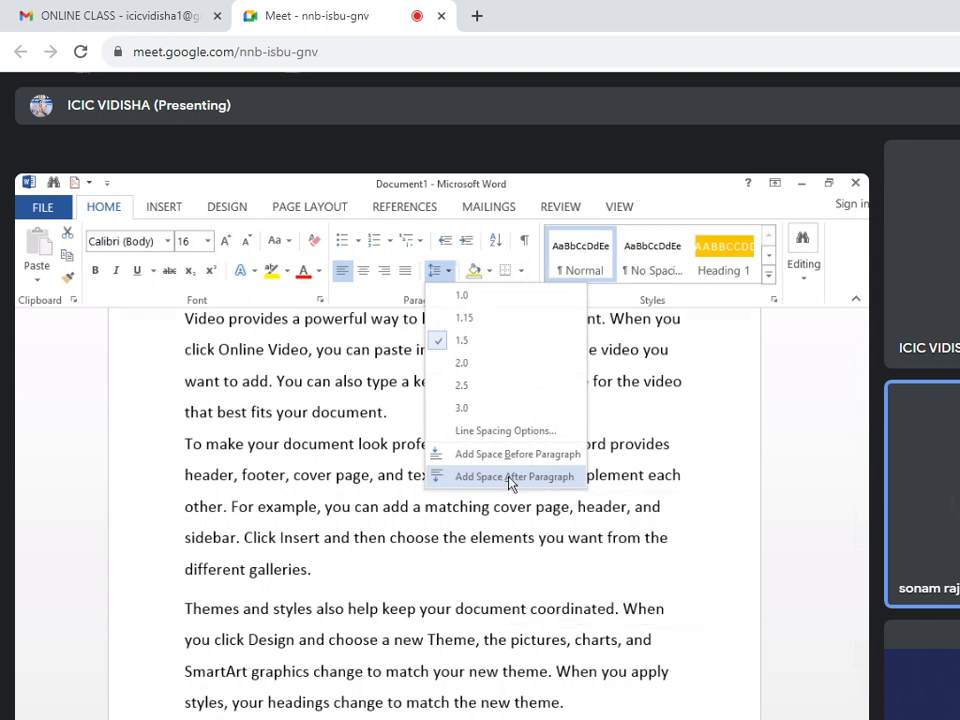
pyautogui.click(511, 477)
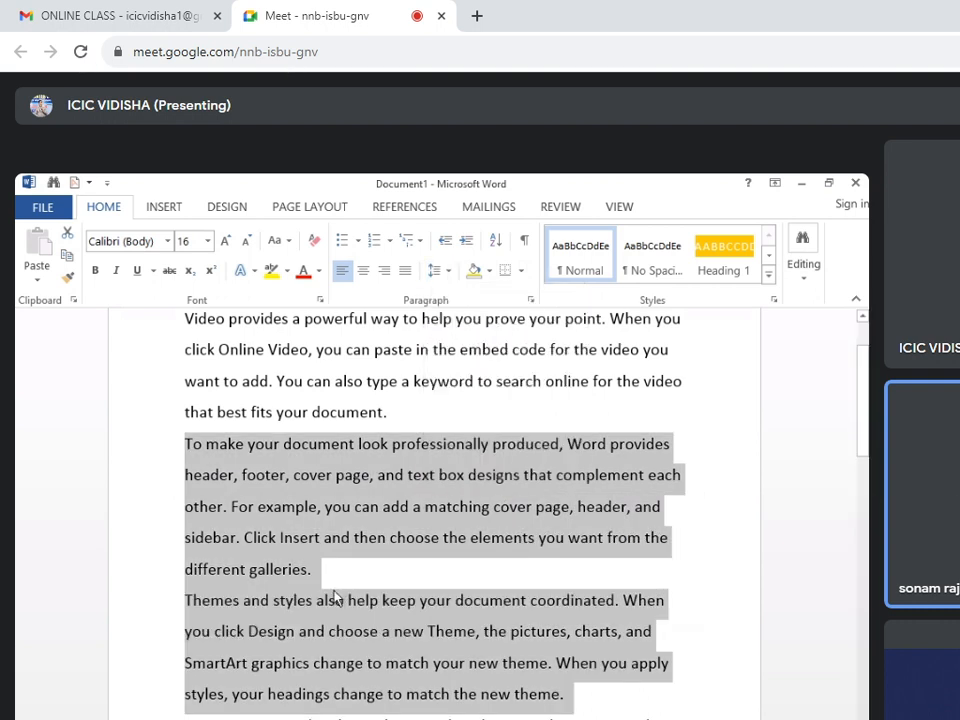
pyautogui.scroll(2, 335, 598)
pyautogui.click(289, 572)
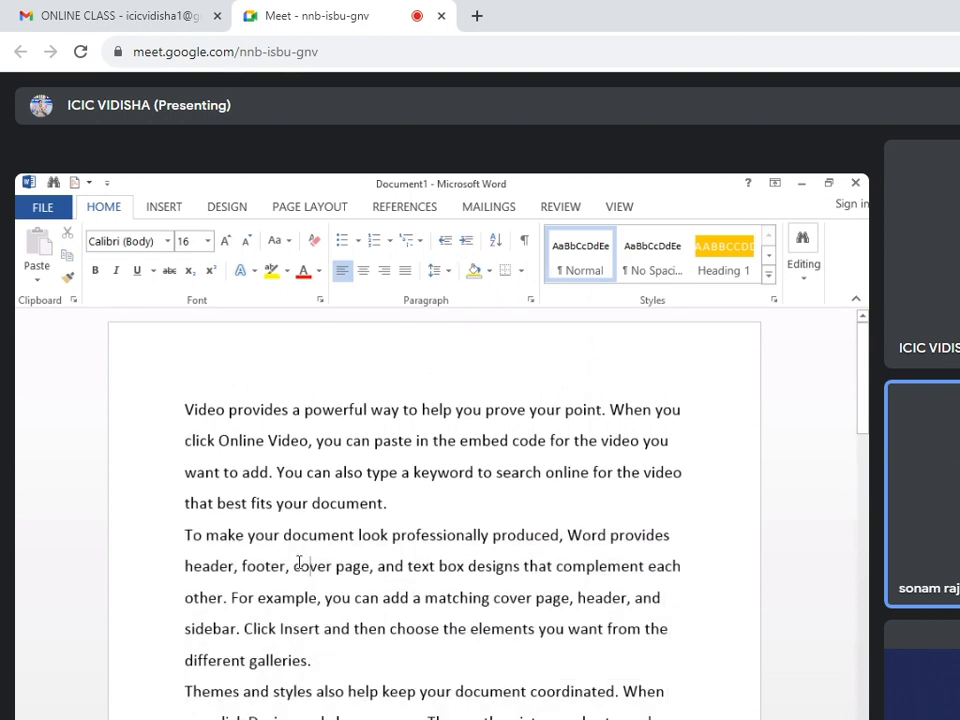
# Examine where the first and second paragraphs begin and end, highlighting each one in turn
pyautogui.moveTo(186, 410); pyautogui.dragTo(394, 513)
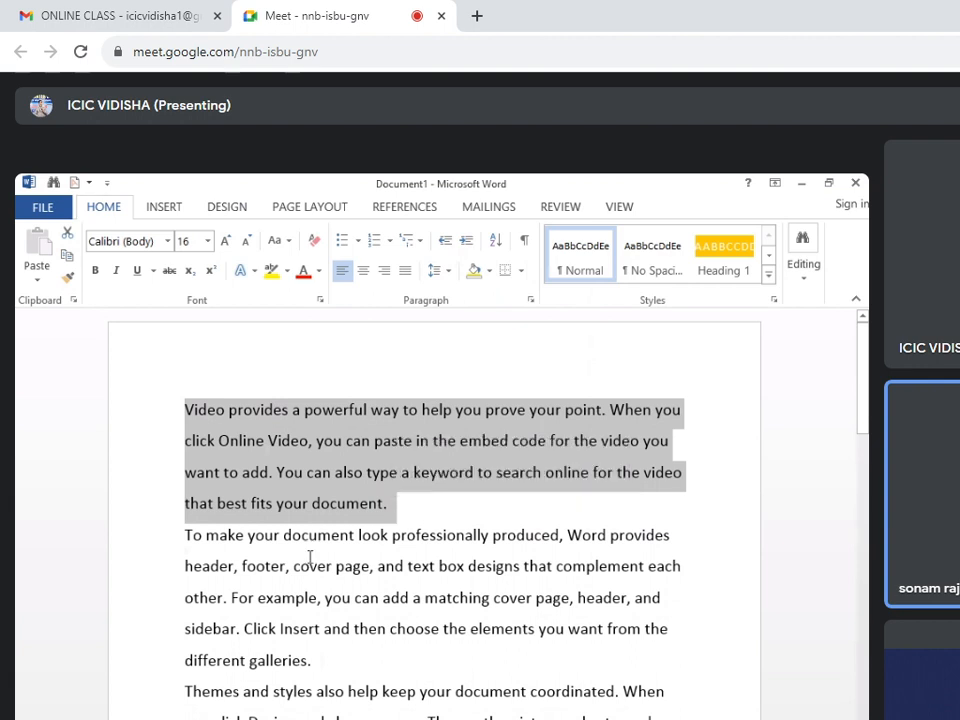
pyautogui.click(222, 548)
pyautogui.tripleClick(222, 548)
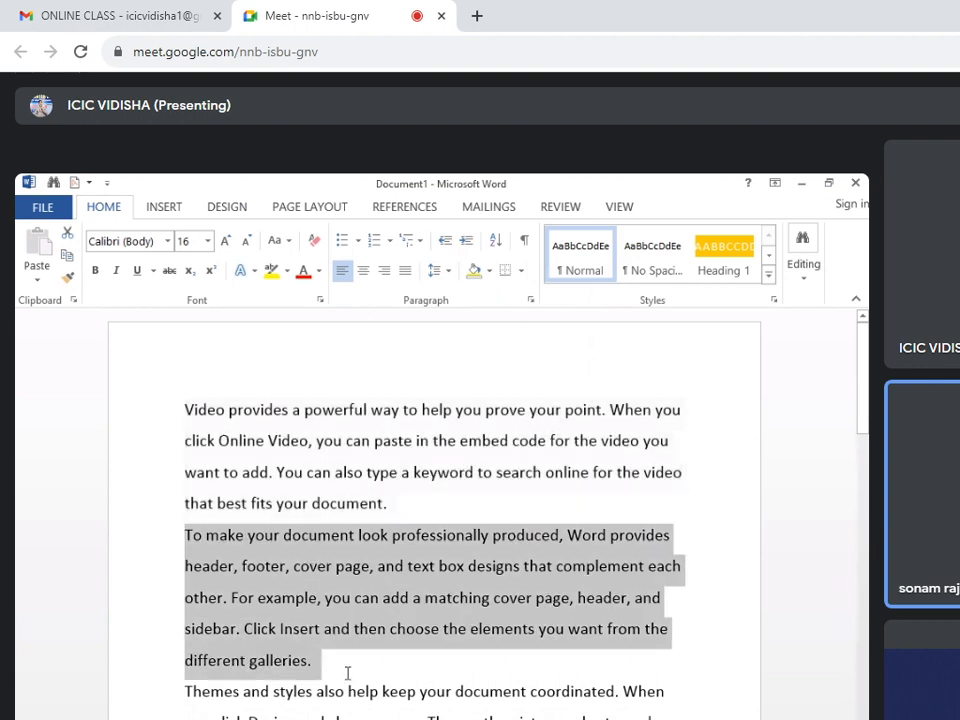
pyautogui.click(195, 410)
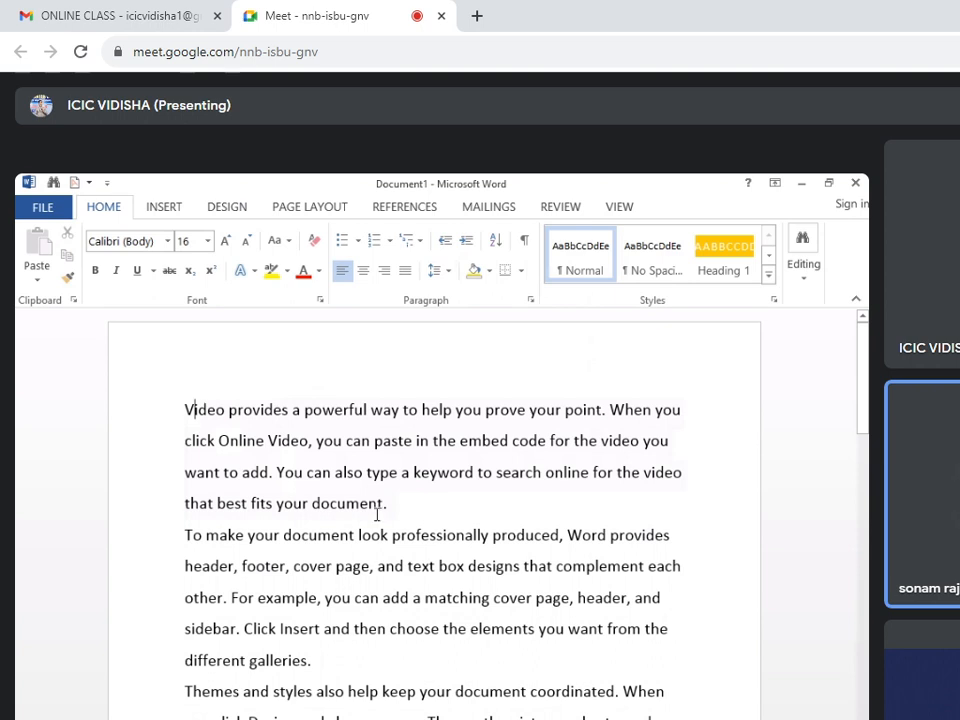
pyautogui.click(408, 506)
pyautogui.click(330, 600)
pyautogui.click(196, 533)
pyautogui.click(323, 658)
pyautogui.click(378, 502)
# Preview adding space after the first paragraph and add space before it
pyautogui.click(450, 271)
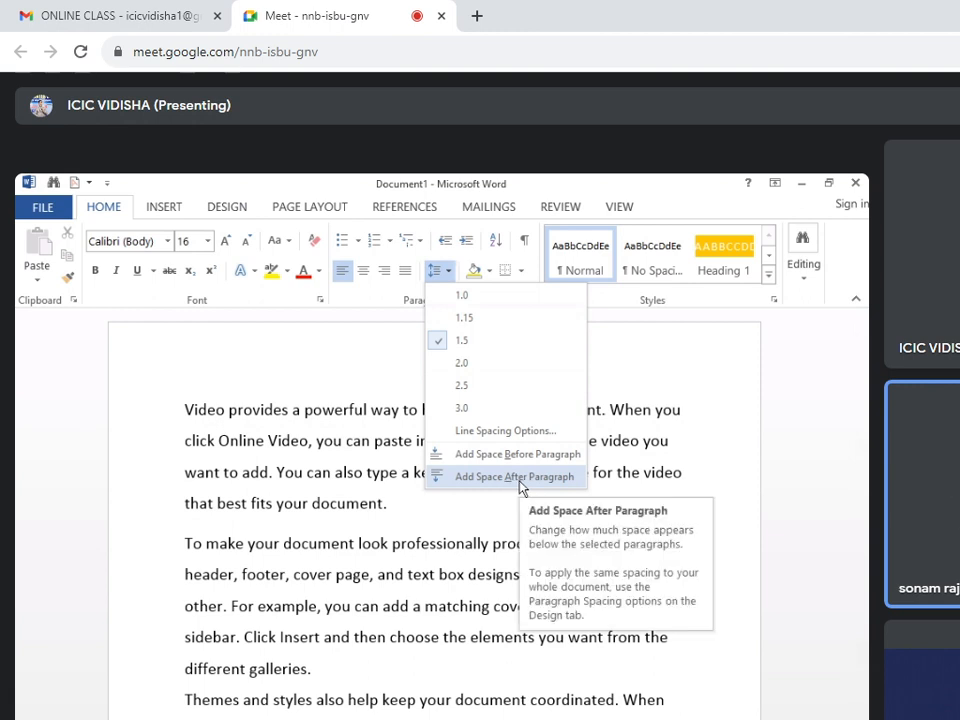
pyautogui.click(278, 502)
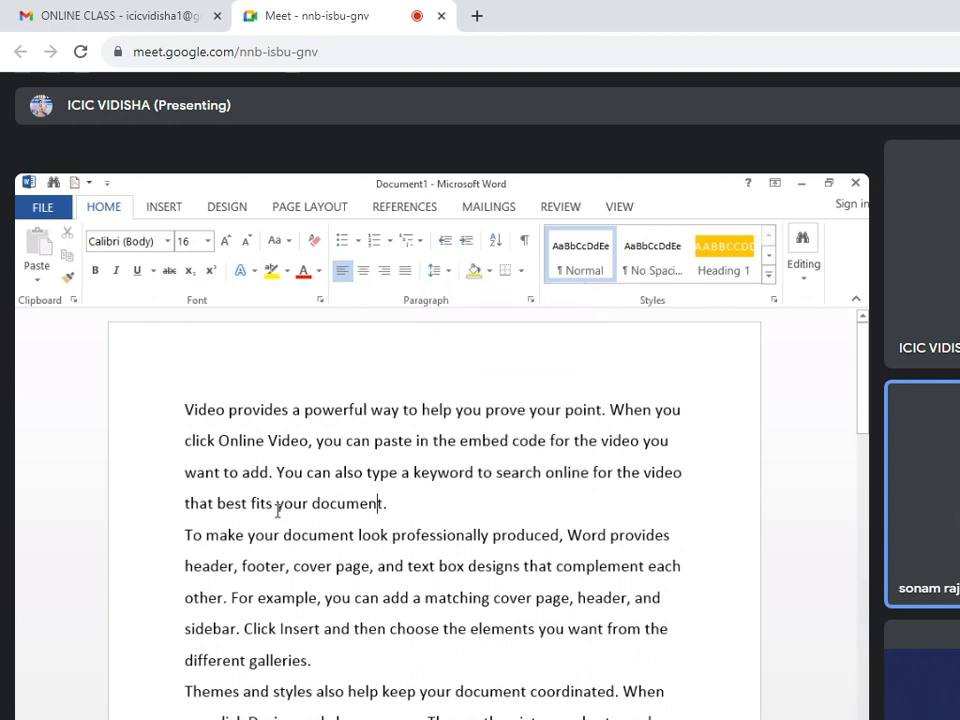
pyautogui.click(400, 412)
pyautogui.click(438, 270)
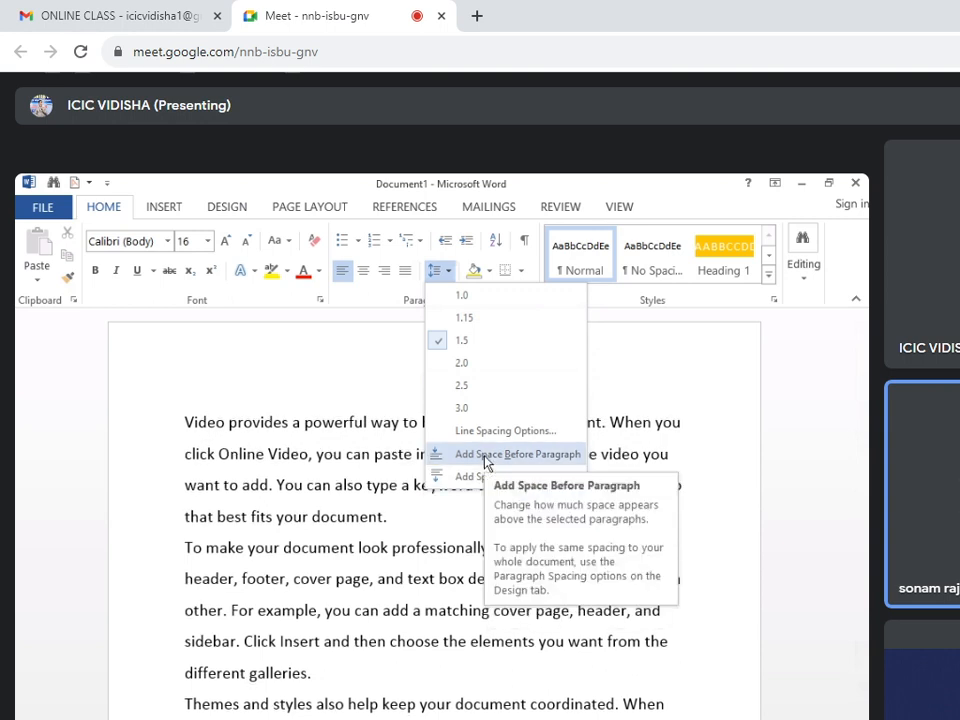
pyautogui.click(377, 454)
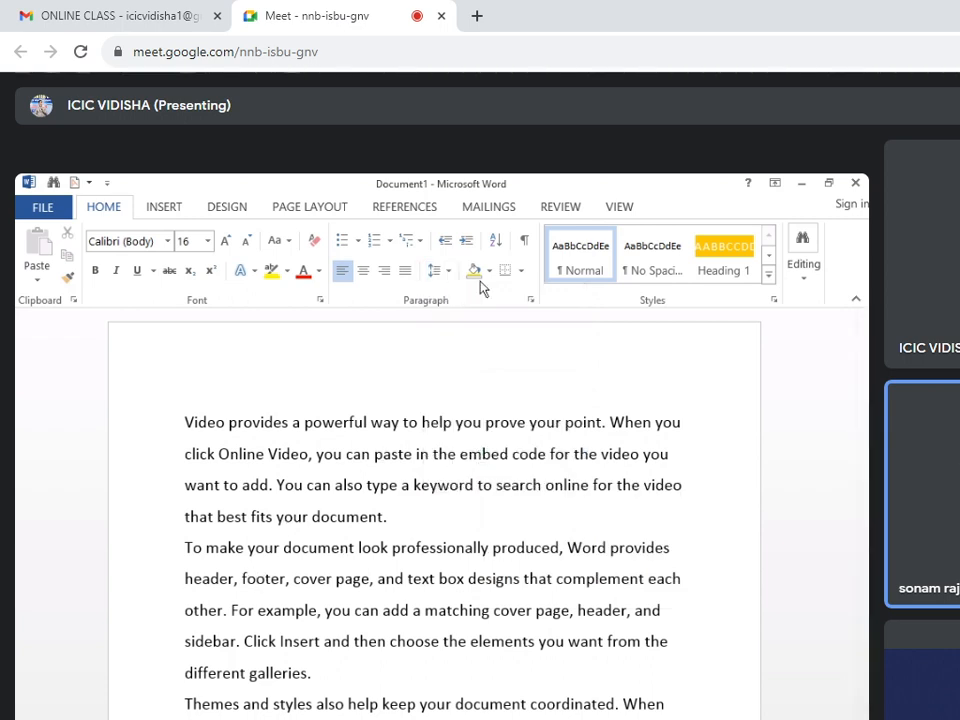
# Preview adding space after the second paragraph and after the first, and view the spacing options again
pyautogui.click(438, 270)
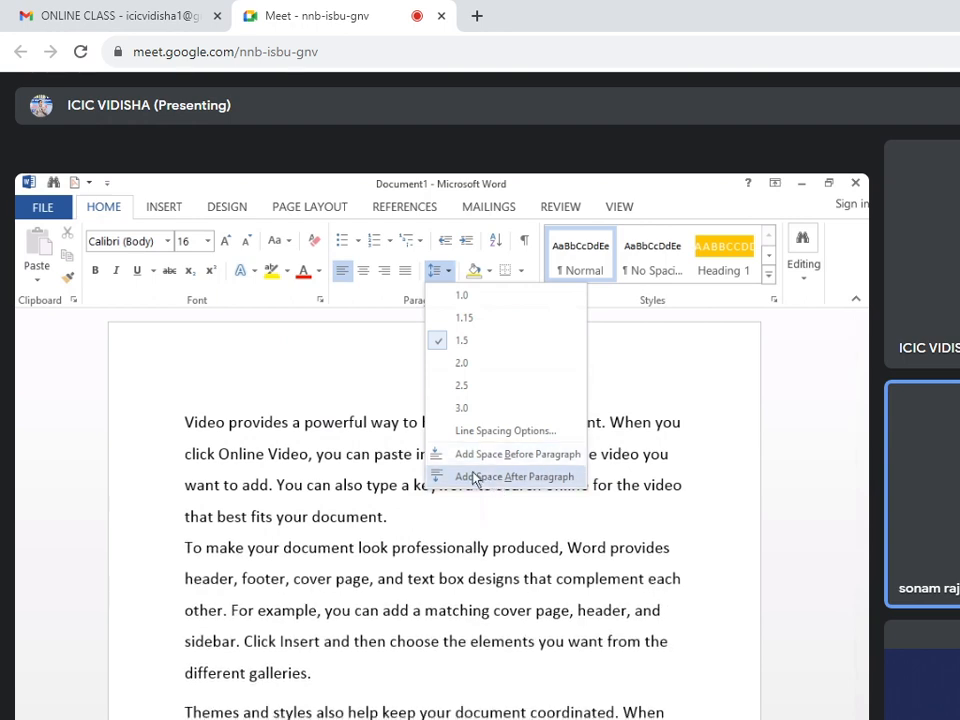
pyautogui.click(303, 485)
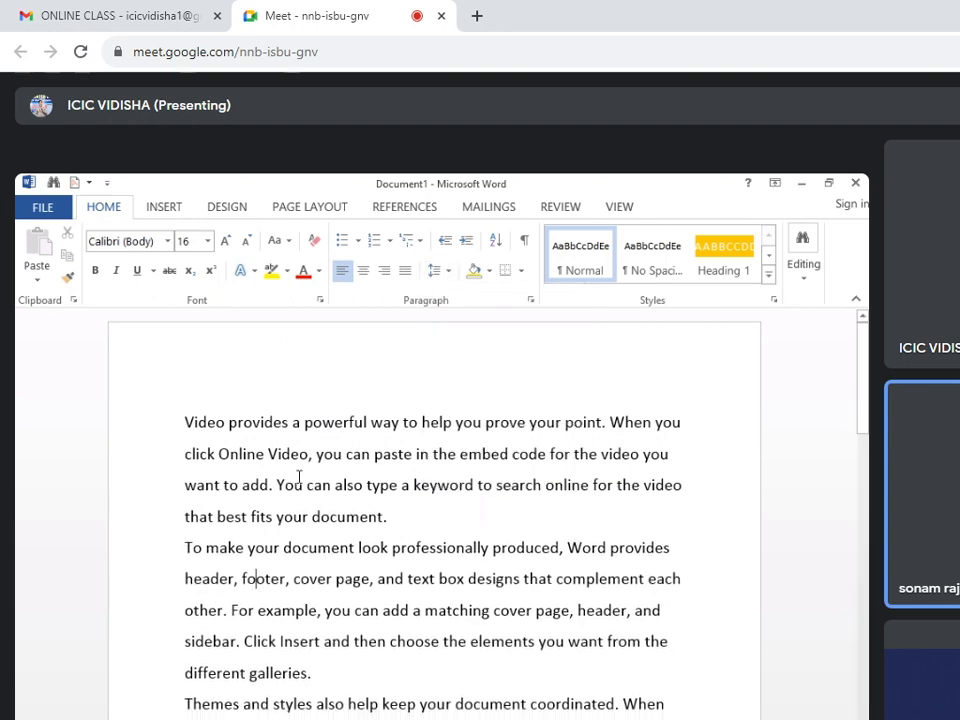
pyautogui.click(452, 273)
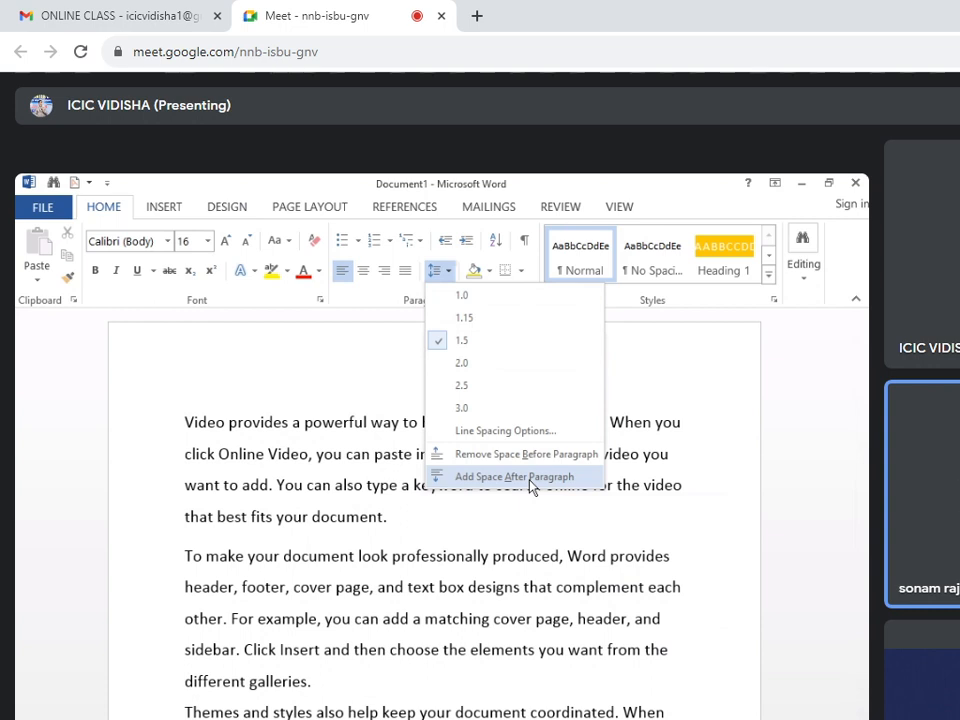
pyautogui.click(305, 485)
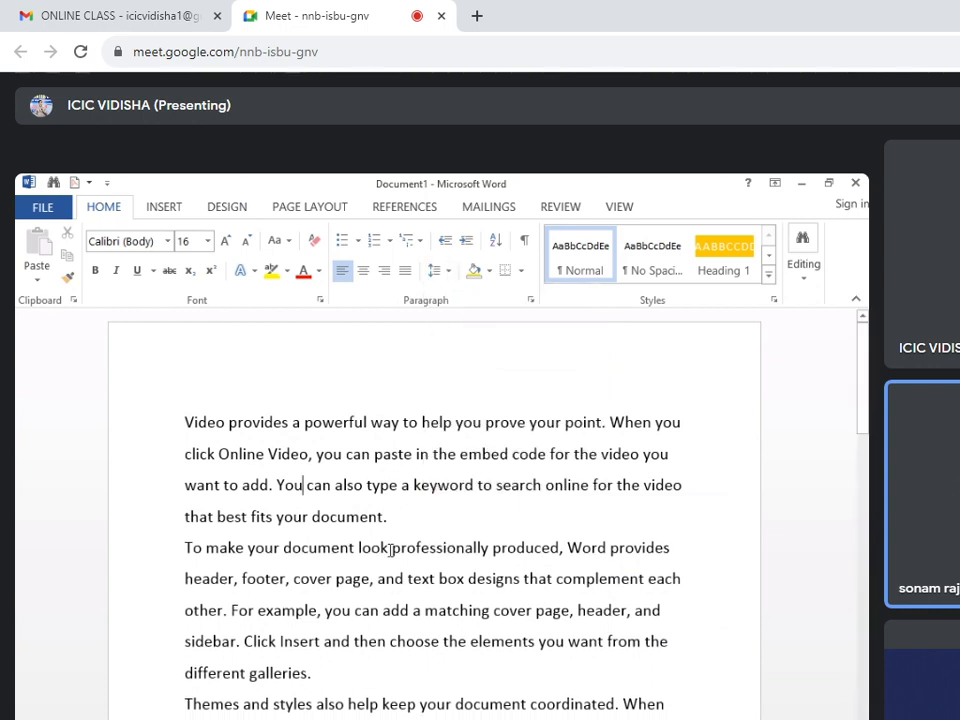
pyautogui.click(449, 272)
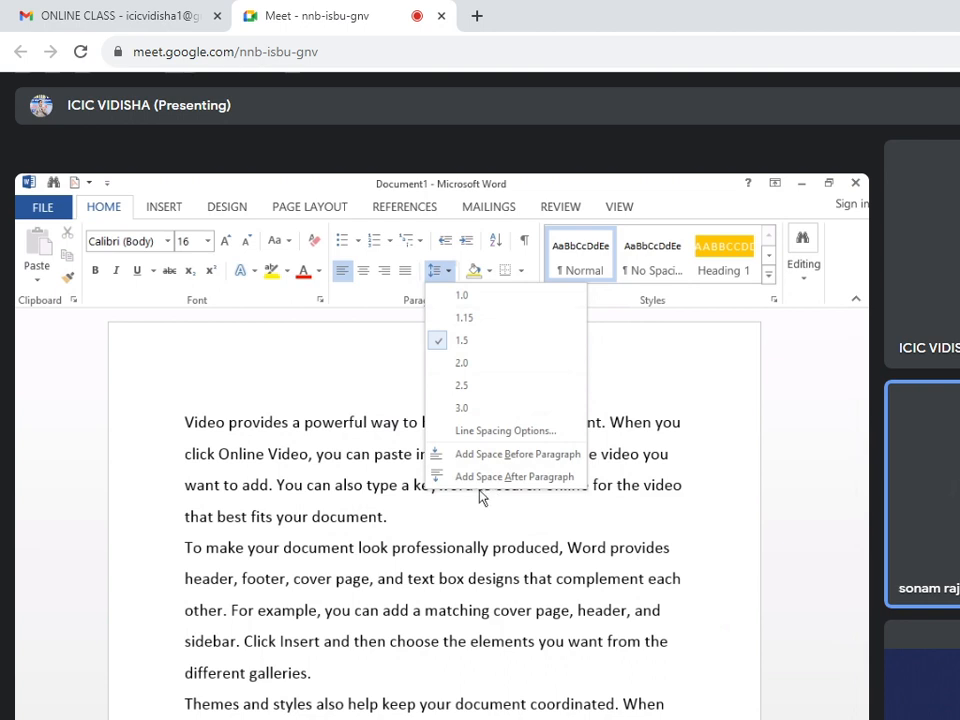
pyautogui.click(388, 549)
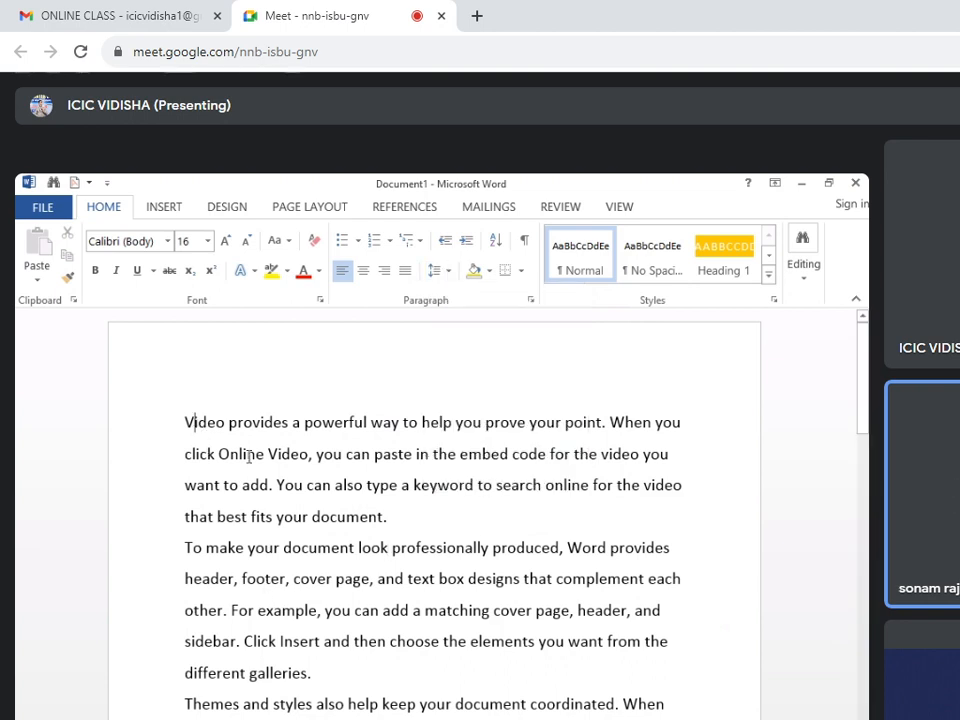
# Highlight the first and second paragraphs and preview the gap that space after the first one creates between them
pyautogui.moveTo(195, 423); pyautogui.dragTo(393, 550)
pyautogui.moveTo(192, 547); pyautogui.dragTo(375, 683)
pyautogui.click(319, 578)
pyautogui.click(399, 422)
pyautogui.click(441, 270)
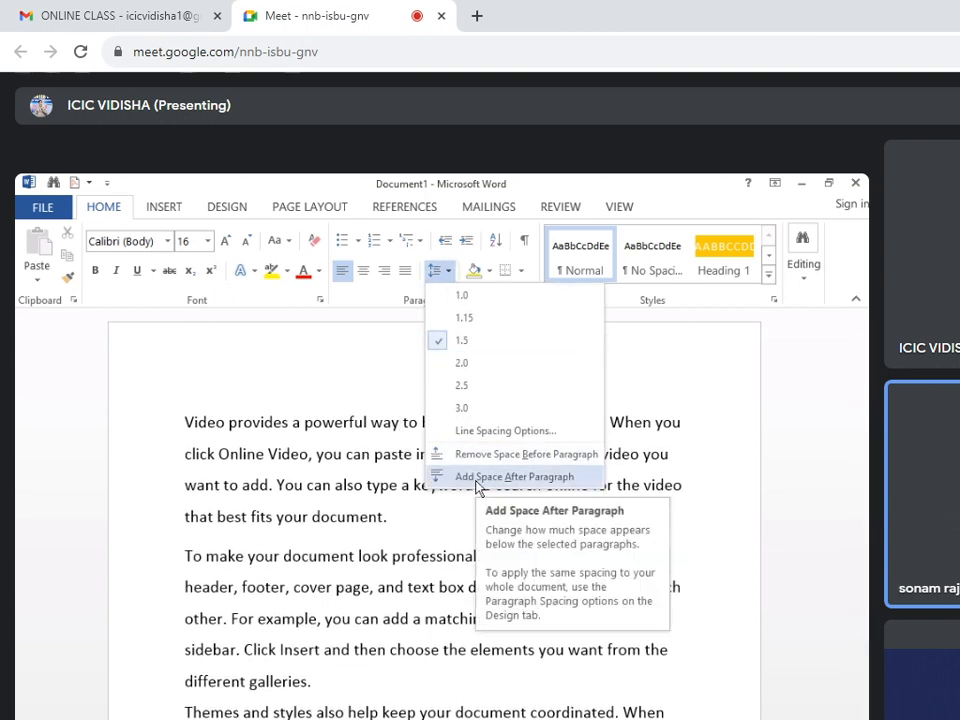
pyautogui.click(388, 516)
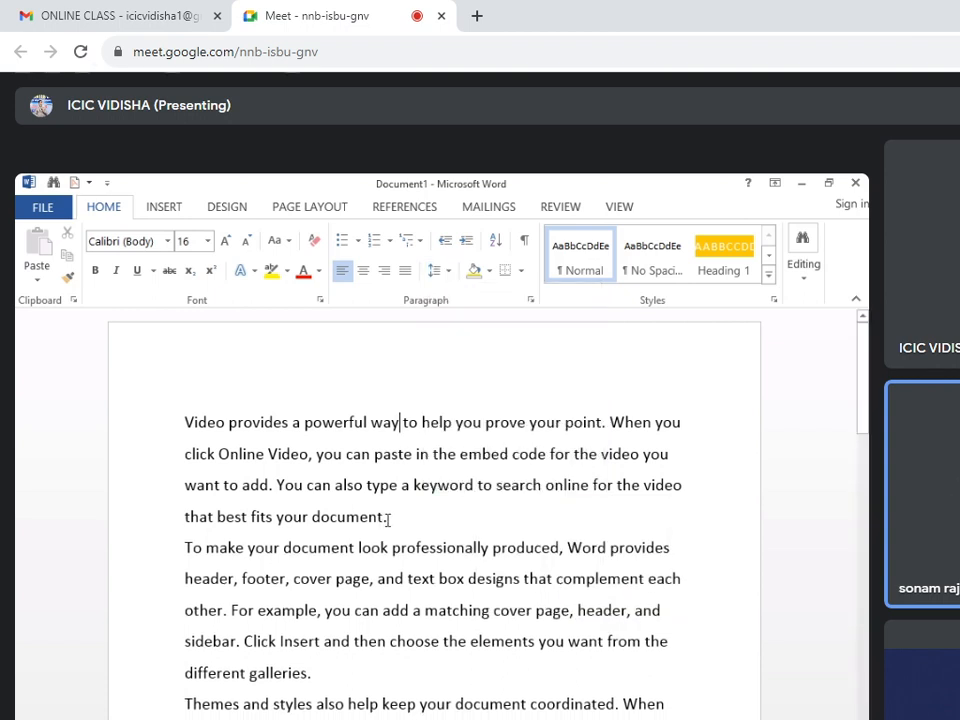
# Add space before the second paragraph, which begins "To make your document look professionally produced"
pyautogui.click(331, 548)
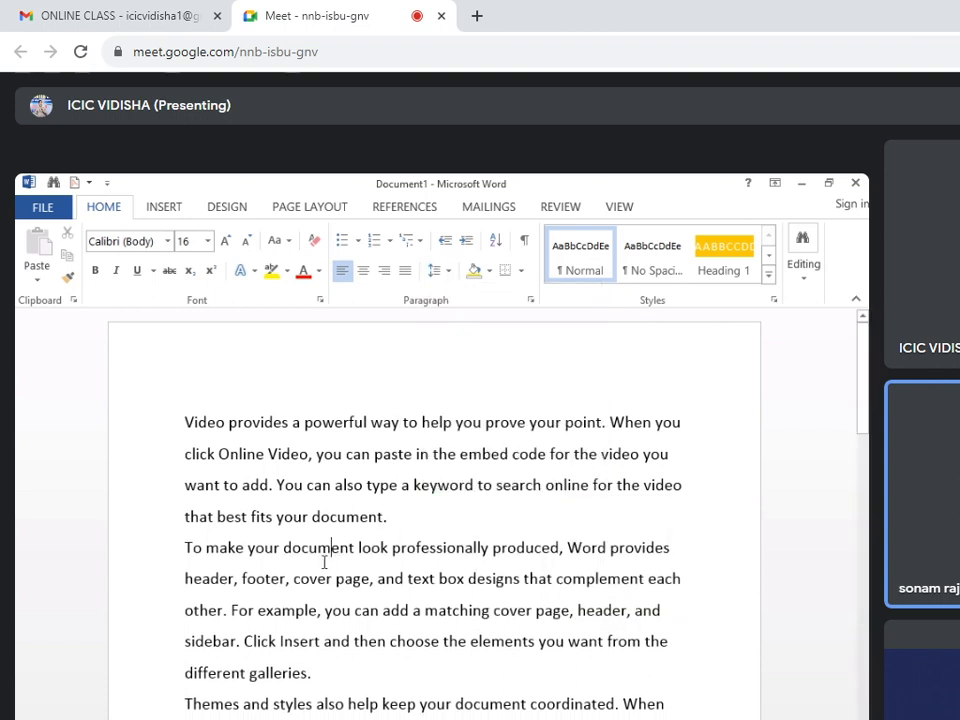
pyautogui.click(448, 278)
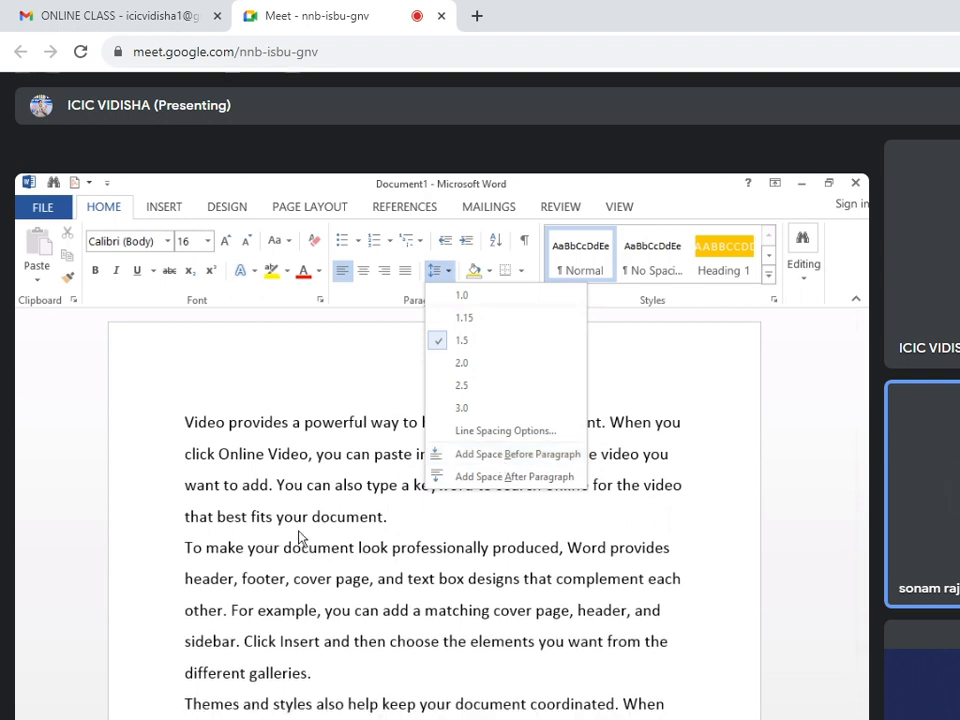
pyautogui.click(446, 453)
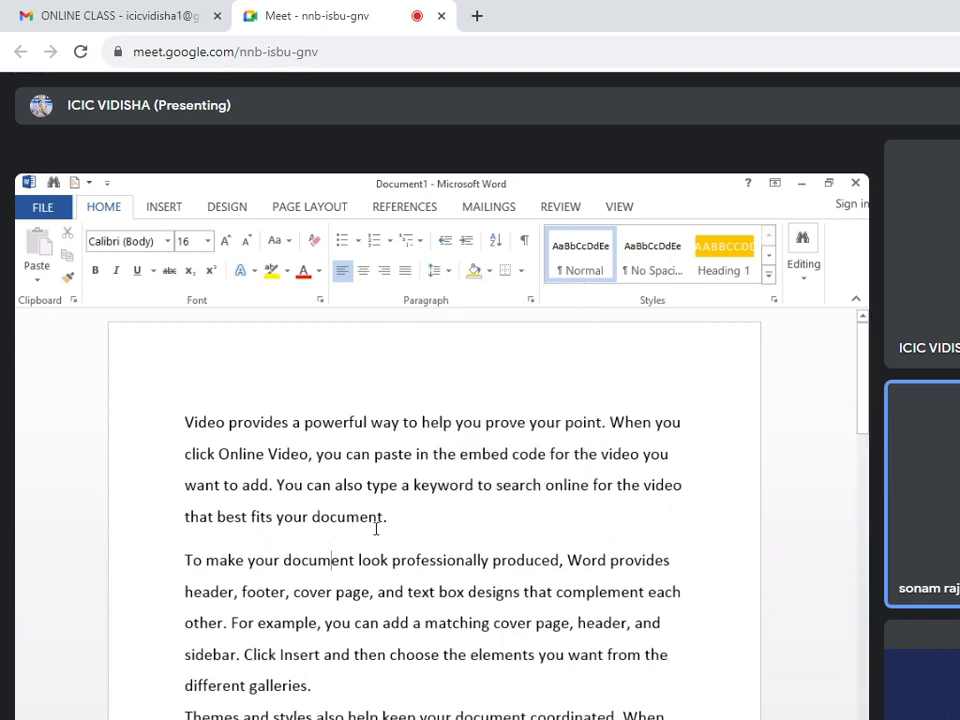
pyautogui.click(388, 521)
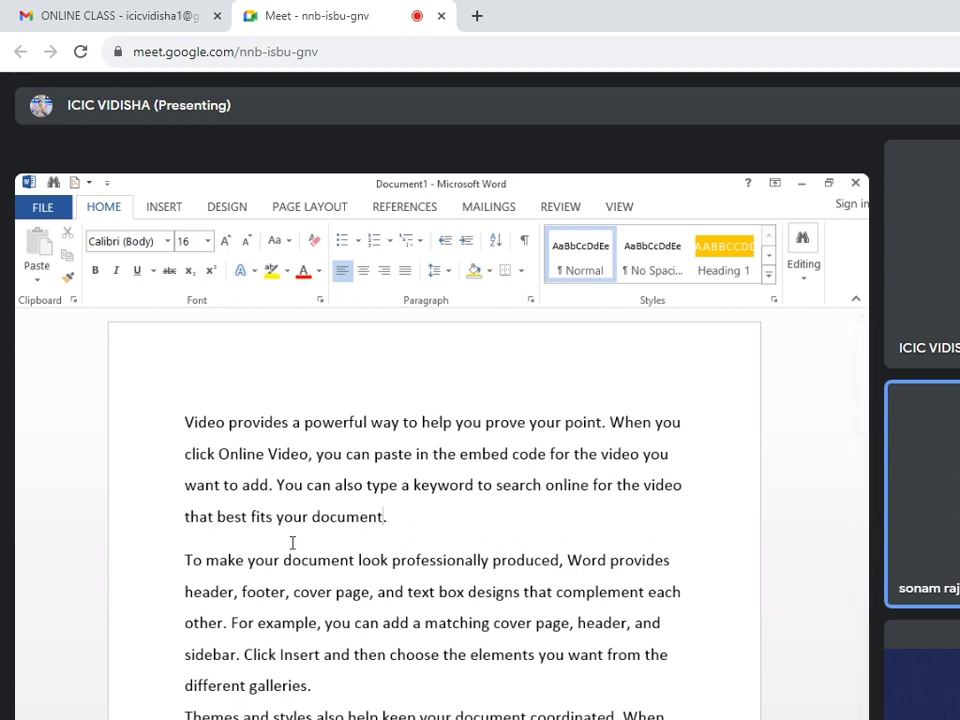
# Preview 1.0 line spacing on the whole text and view the spacing options for the first paragraph without applying any
pyautogui.hotkey('ctrl', 'a')
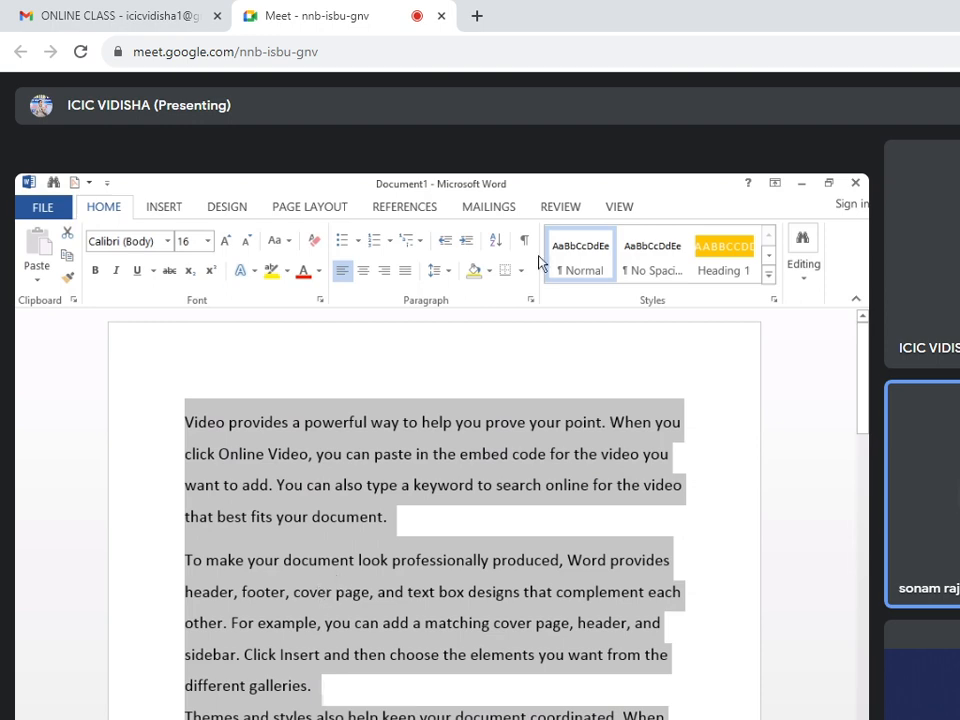
pyautogui.click(451, 274)
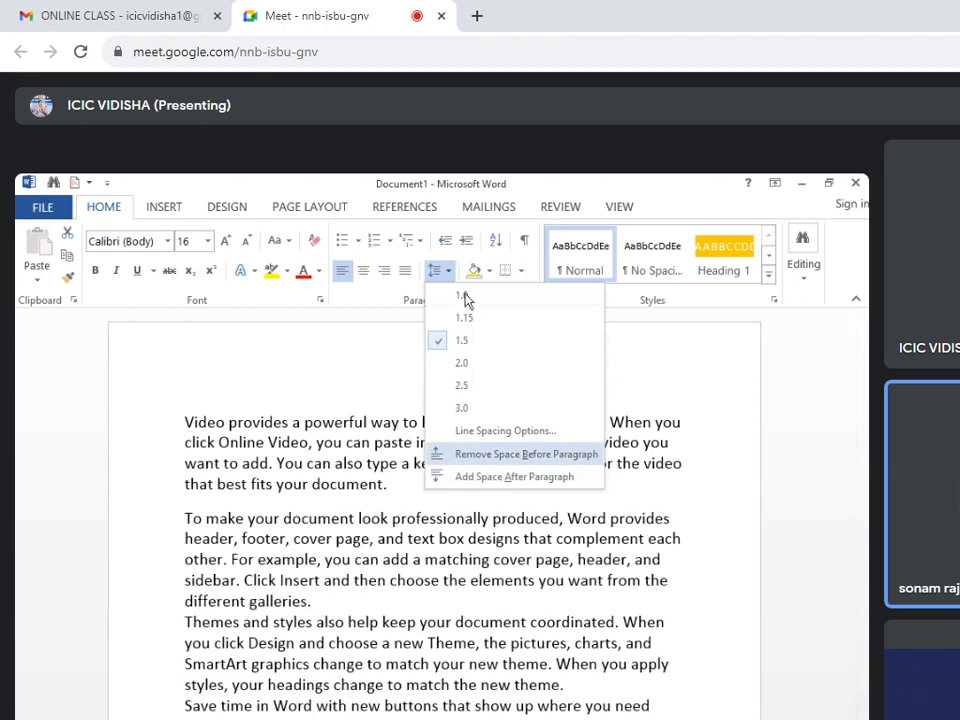
pyautogui.click(248, 549)
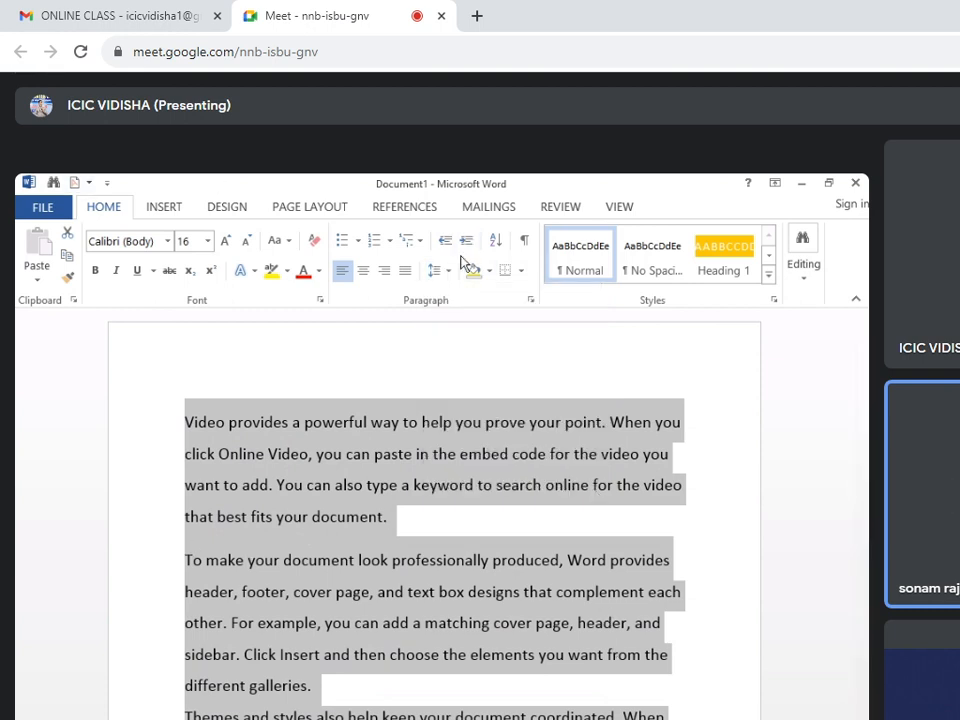
pyautogui.click(443, 437)
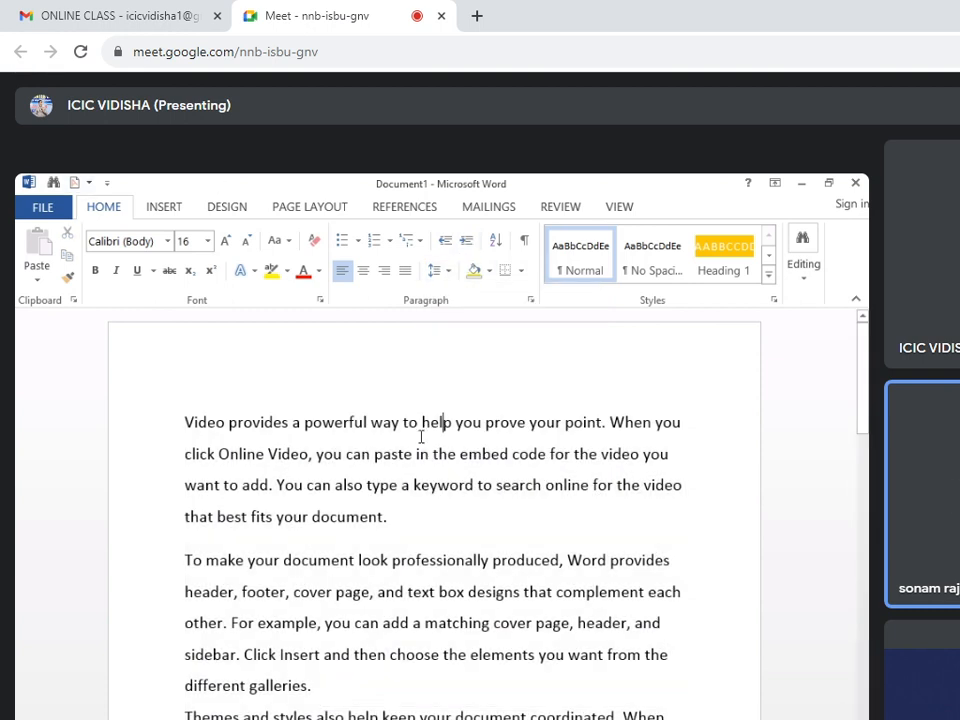
pyautogui.click(185, 425)
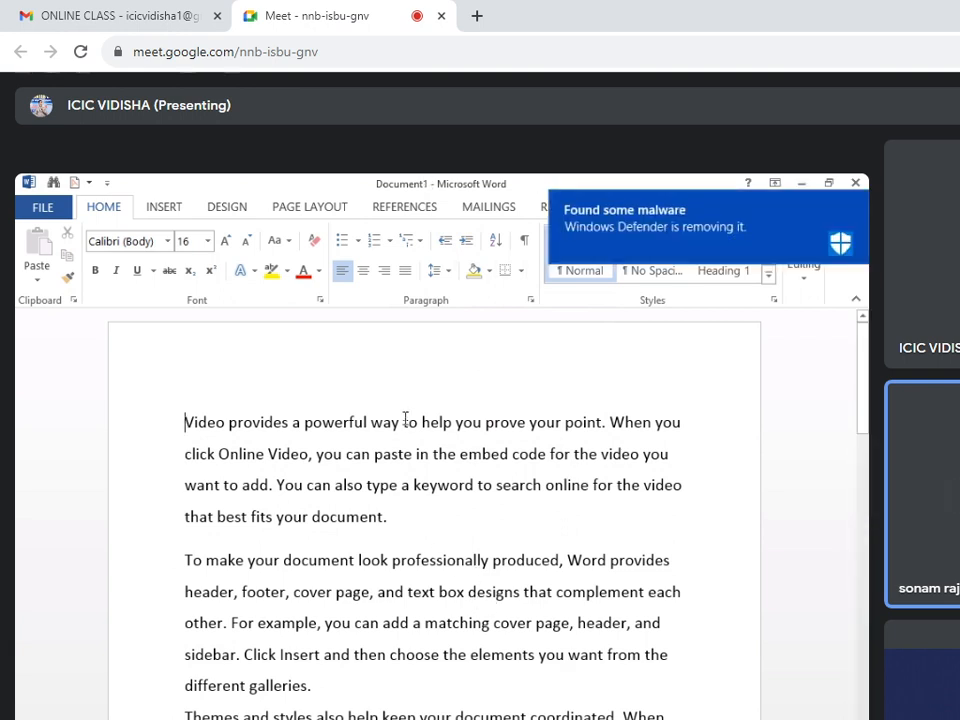
pyautogui.click(440, 271)
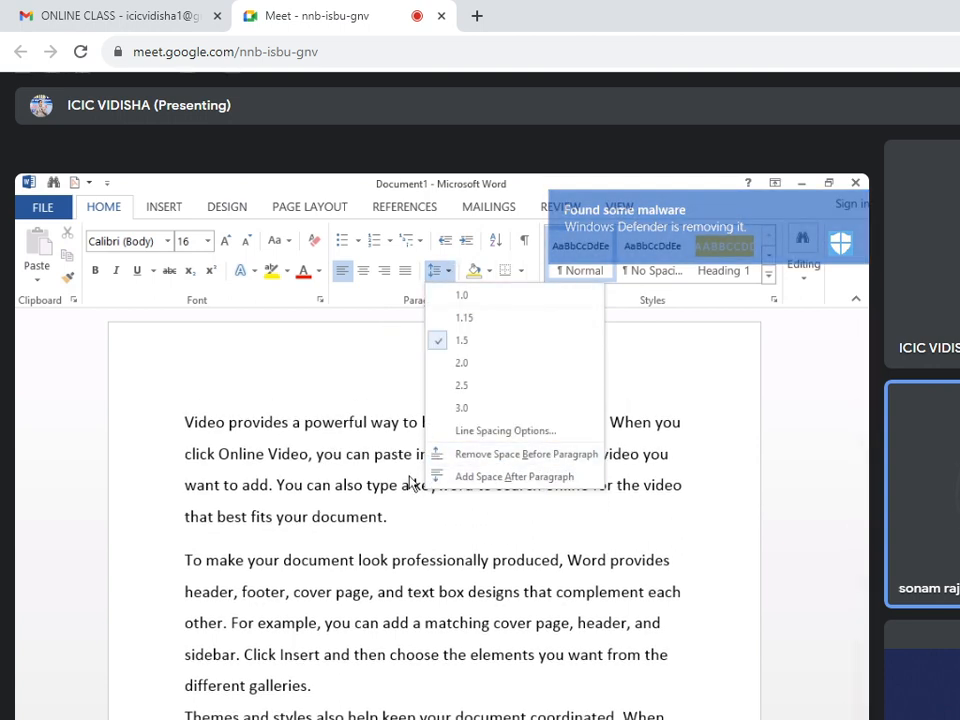
pyautogui.click(426, 510)
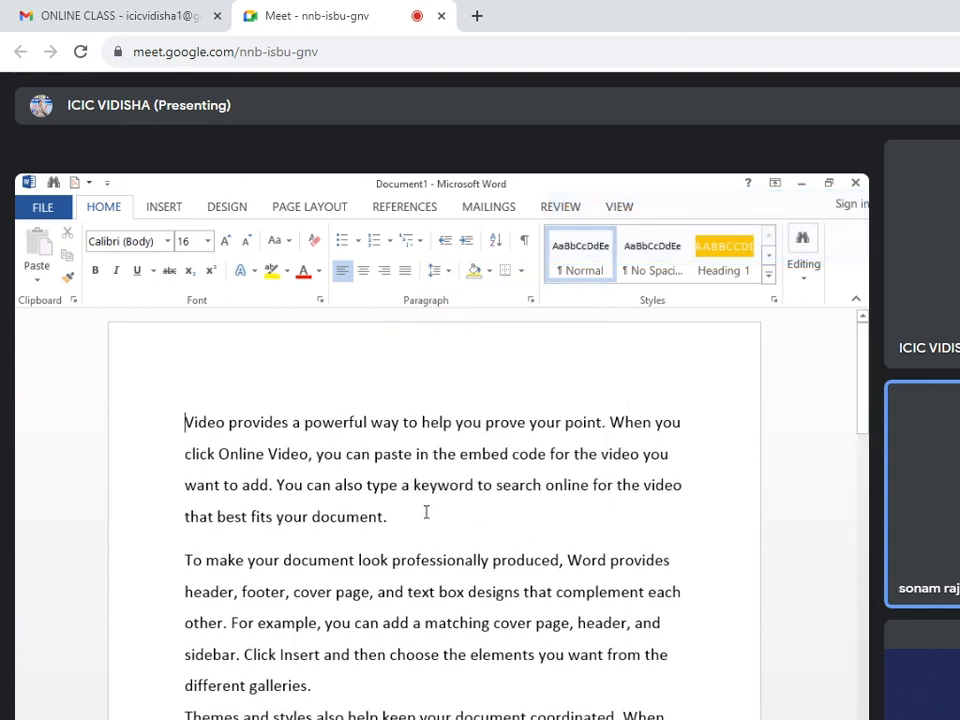
# Examine where the first paragraph starts and ends and where the second paragraph begins
pyautogui.click(187, 425)
pyautogui.click(172, 564)
pyautogui.click(405, 514)
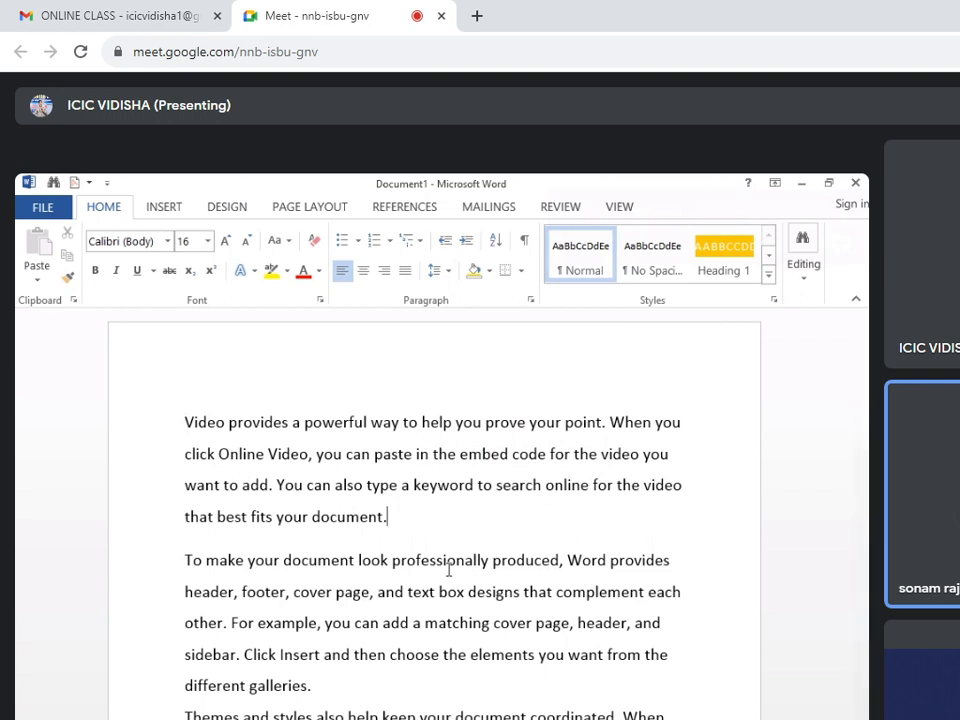
pyautogui.click(183, 418)
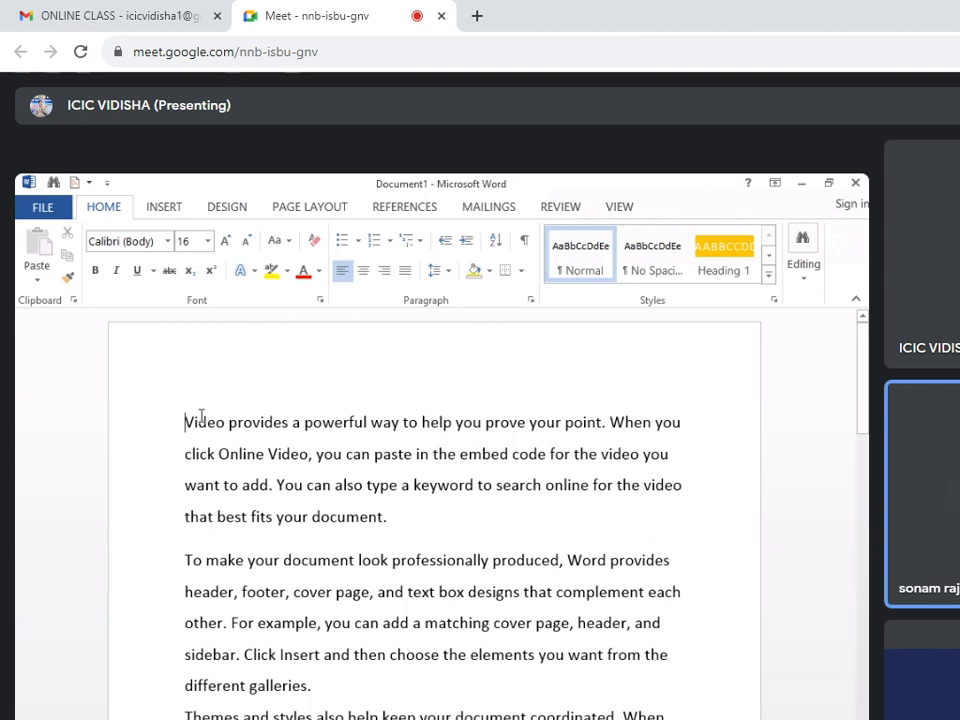
pyautogui.click(401, 516)
pyautogui.moveTo(392, 516); pyautogui.dragTo(407, 523)
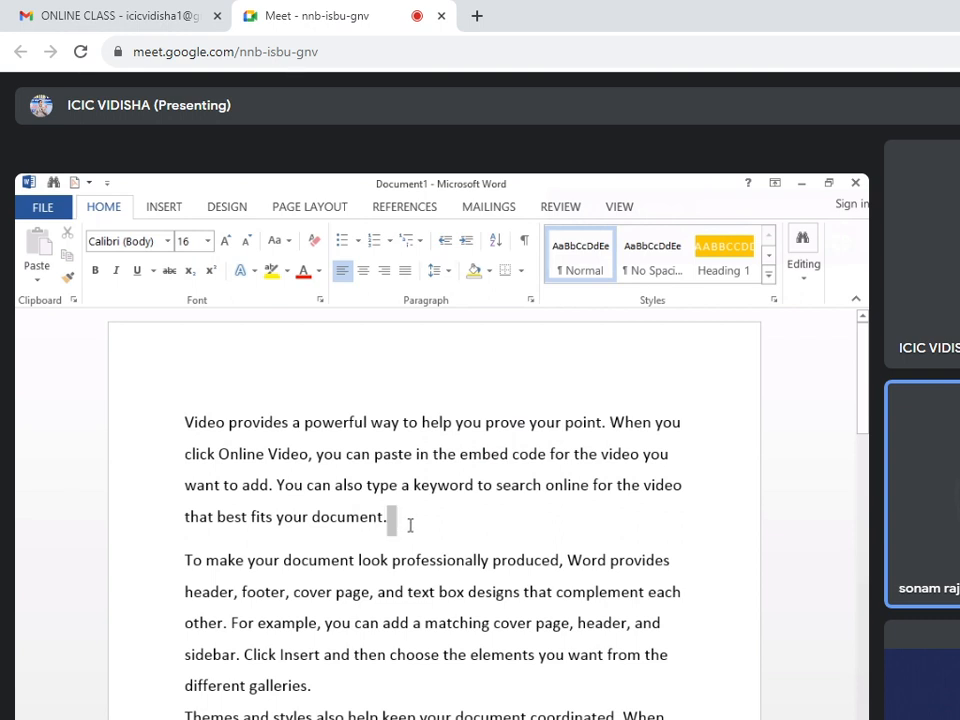
pyautogui.click(248, 624)
pyautogui.click(224, 602)
pyautogui.click(190, 562)
pyautogui.click(186, 421)
pyautogui.click(185, 562)
pyautogui.click(185, 420)
pyautogui.click(390, 515)
pyautogui.click(183, 561)
pyautogui.click(387, 516)
pyautogui.click(184, 560)
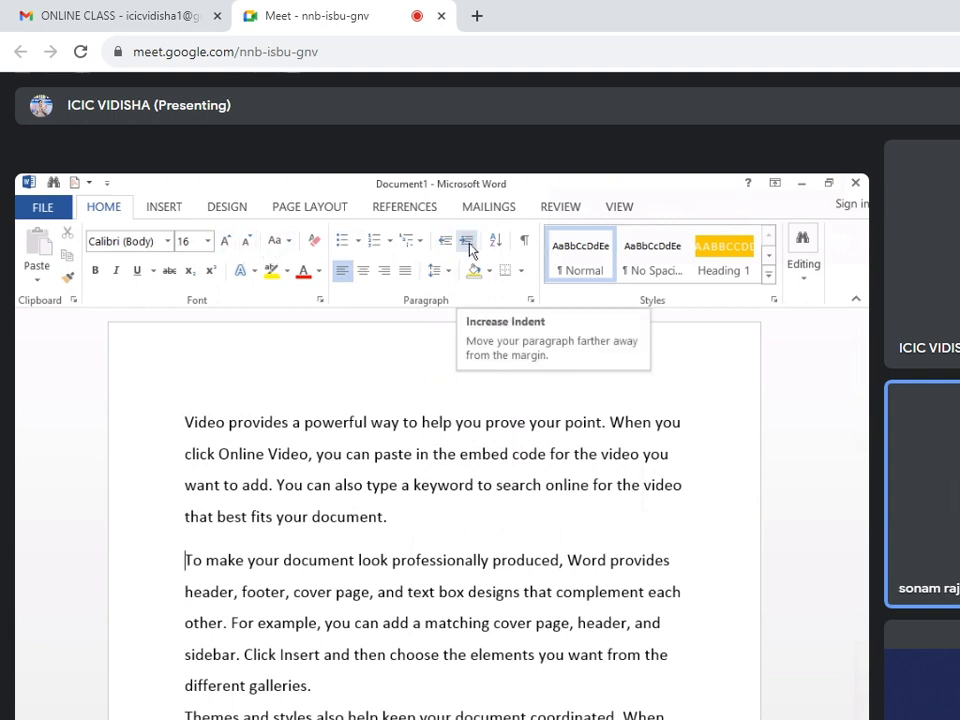
# Increase the indent of the second paragraph, which begins "To make your document look", by five levels
pyautogui.click(478, 422)
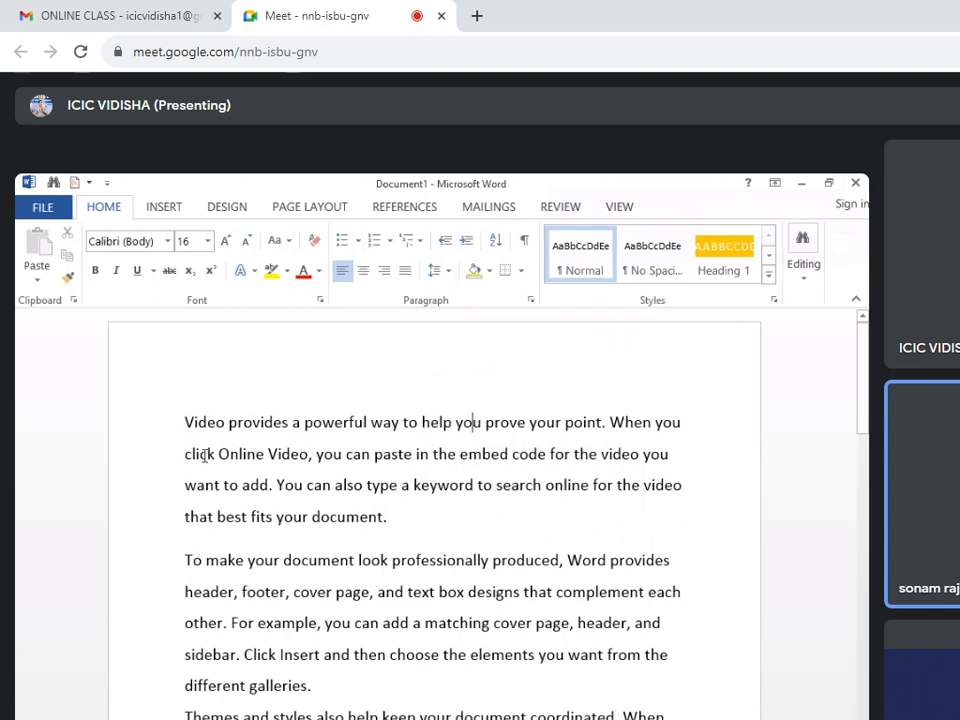
pyautogui.click(186, 561)
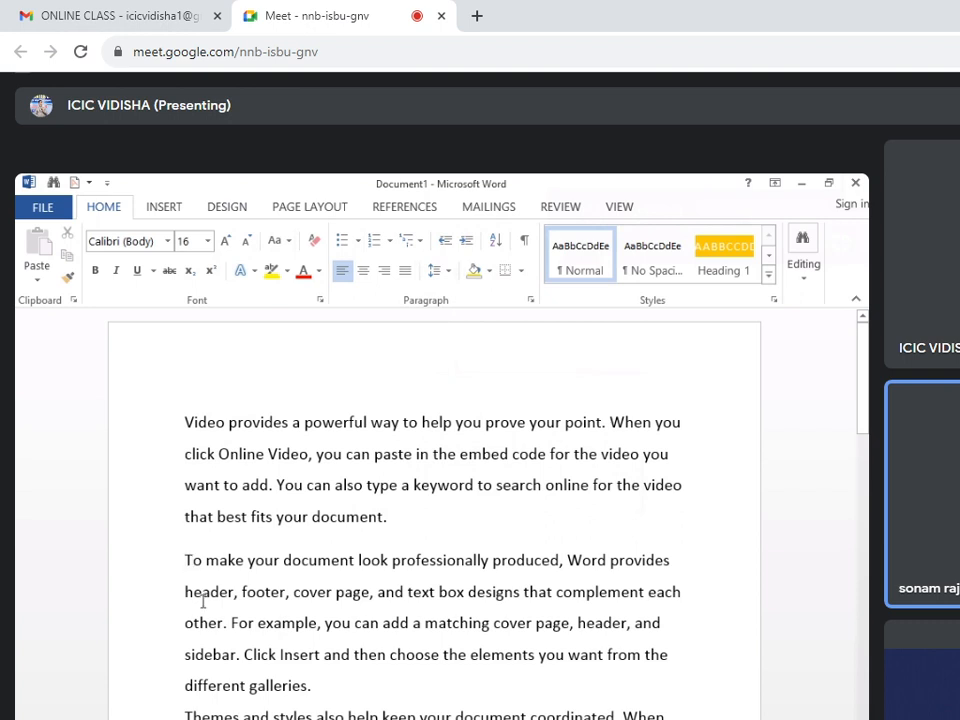
pyautogui.click(466, 242)
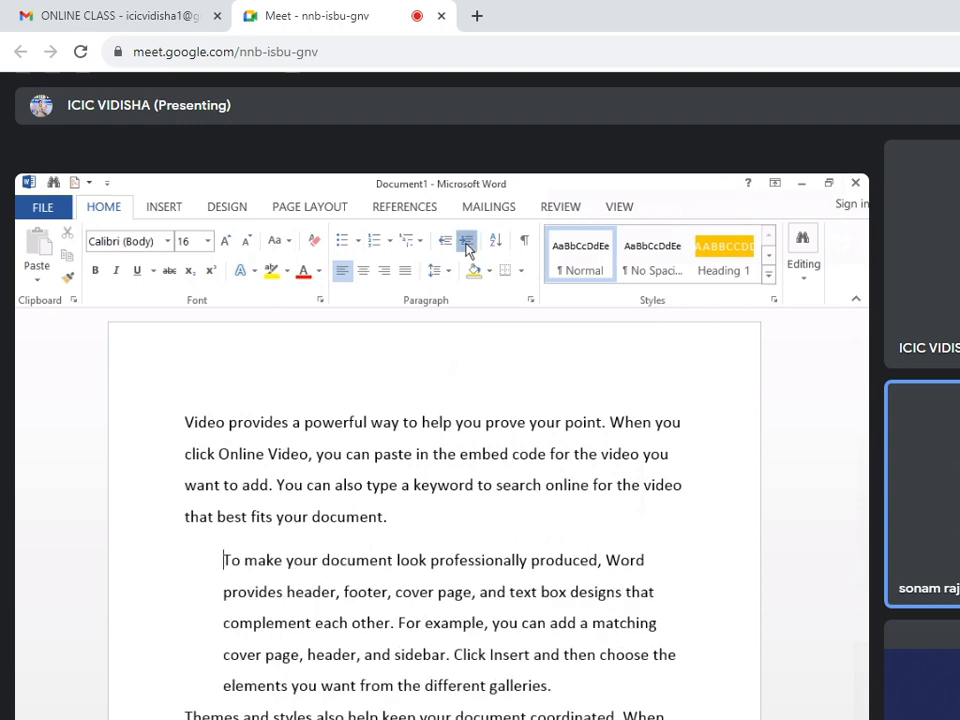
pyautogui.click(466, 242)
pyautogui.click(466, 242)
pyautogui.click(466, 244)
pyautogui.click(466, 244)
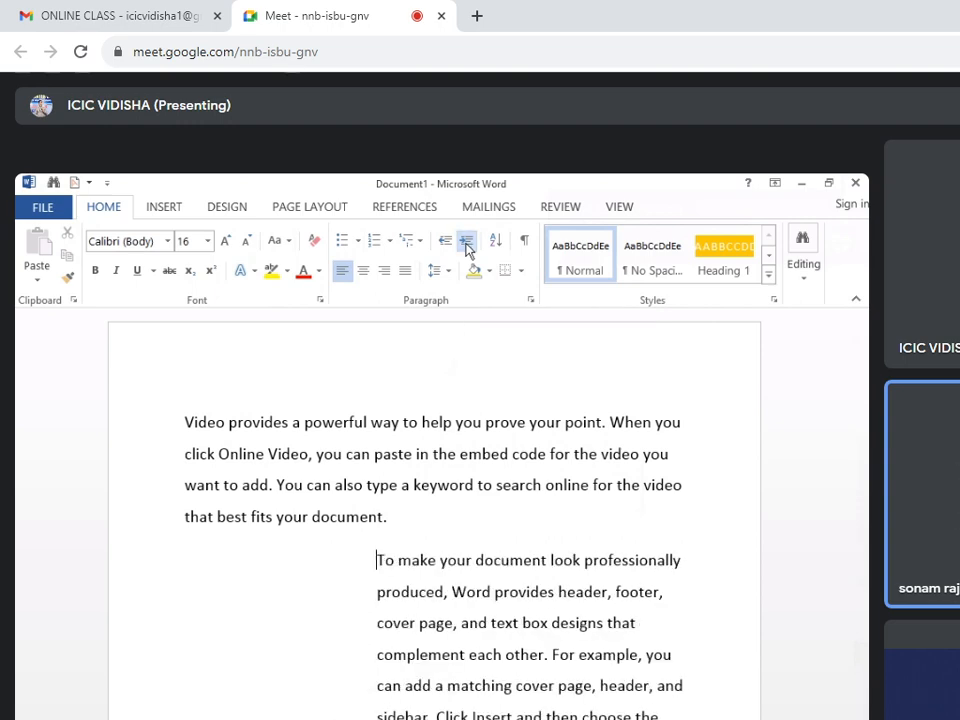
pyautogui.scroll(-3, 483, 520)
pyautogui.scroll(-2, 483, 520)
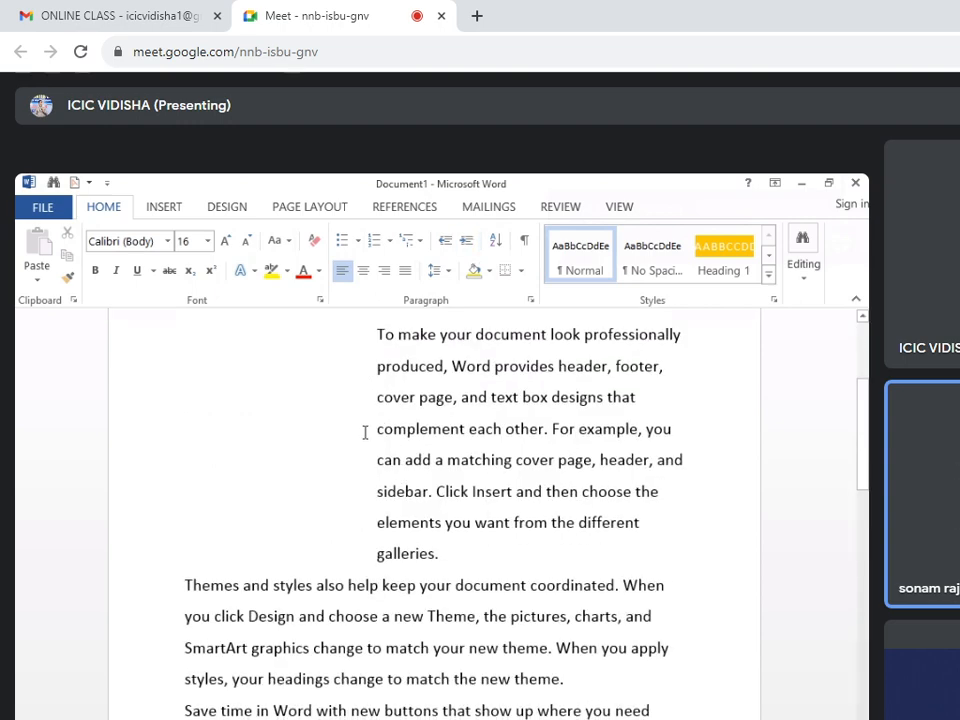
# Decrease the second paragraph's indent level by level until it is back at the left margin
pyautogui.scroll(1, 365, 428)
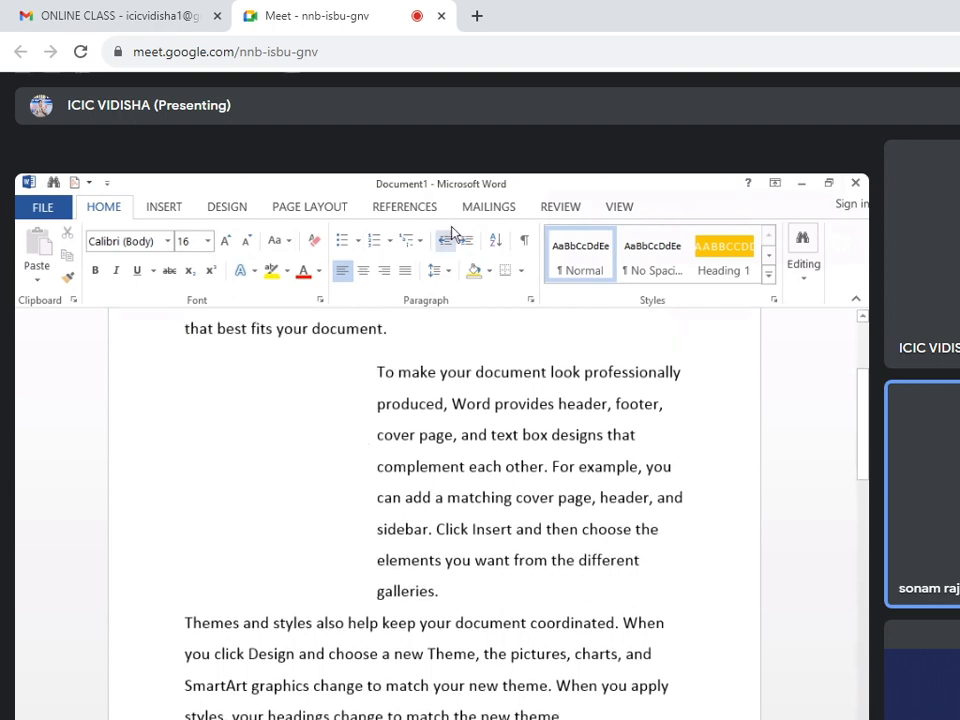
pyautogui.click(452, 246)
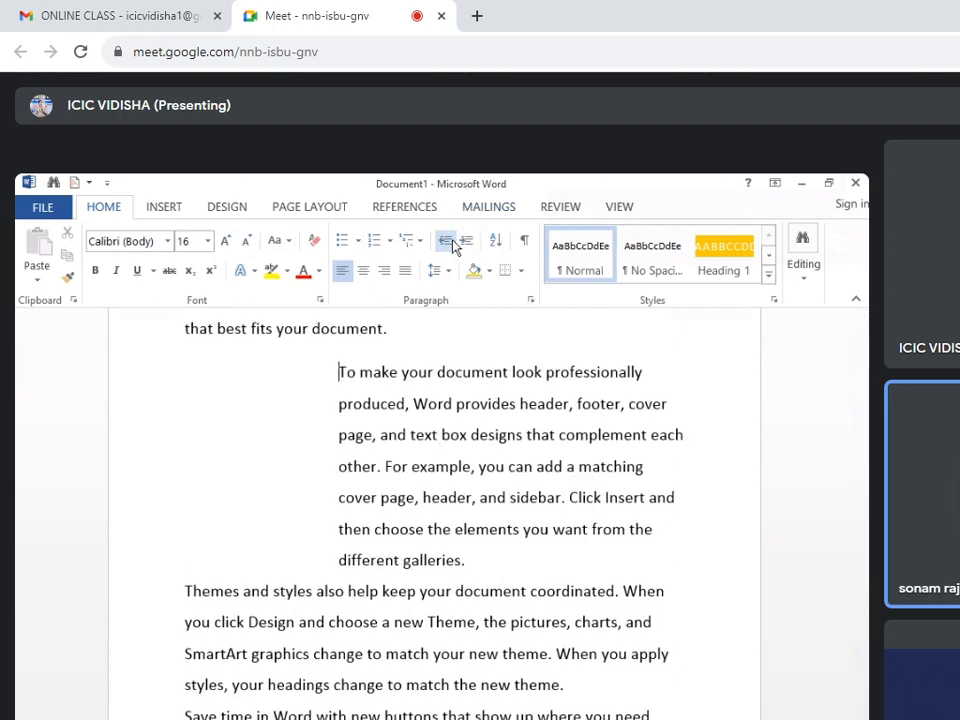
pyautogui.click(452, 246)
pyautogui.click(452, 246)
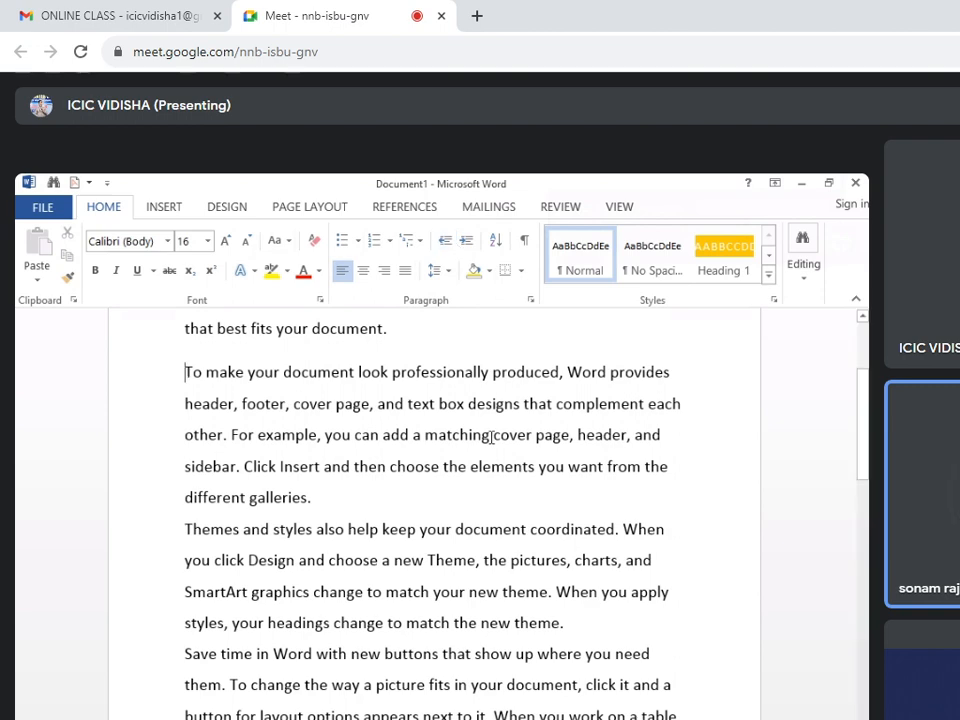
pyautogui.scroll(3, 489, 483)
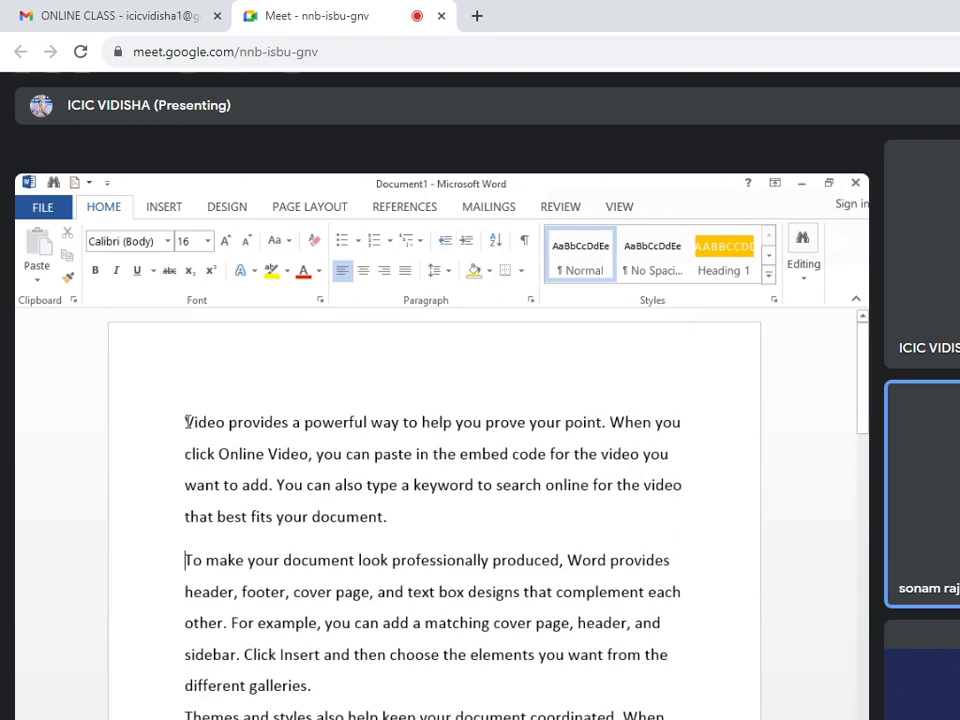
# Show the ruler and place the insertion point at the start of the first paragraph
pyautogui.click(617, 207)
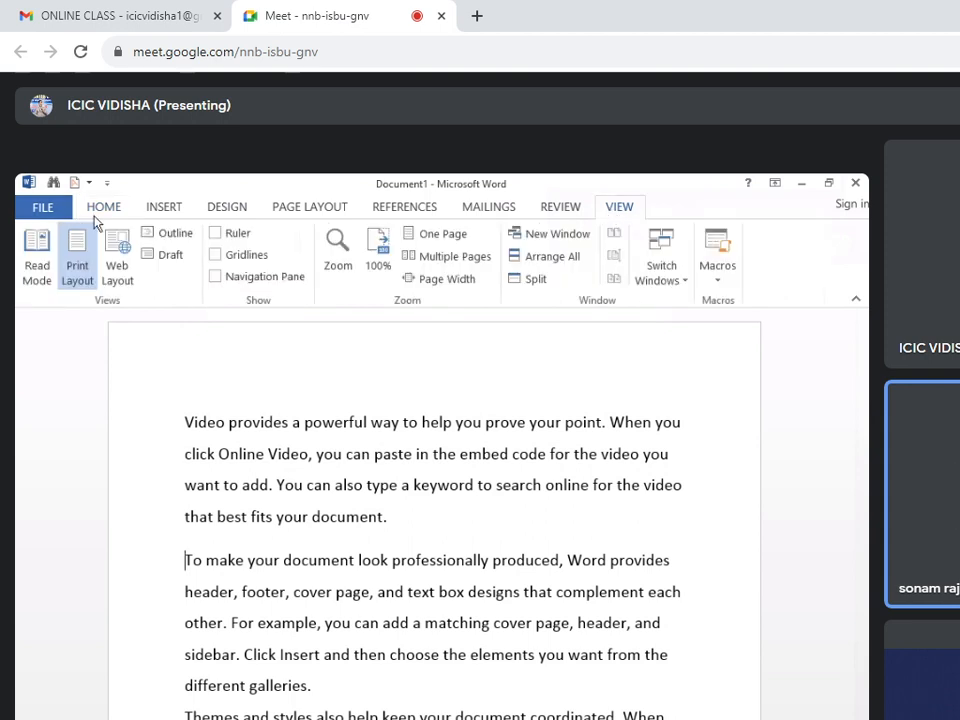
pyautogui.click(238, 231)
pyautogui.click(297, 442)
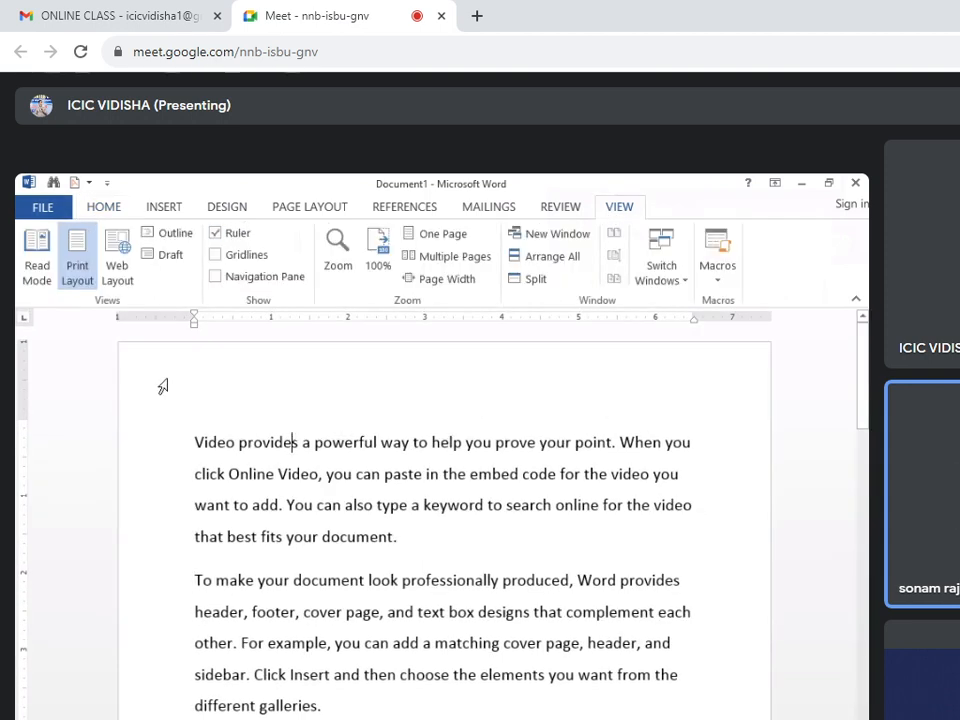
pyautogui.click(196, 446)
pyautogui.click(108, 206)
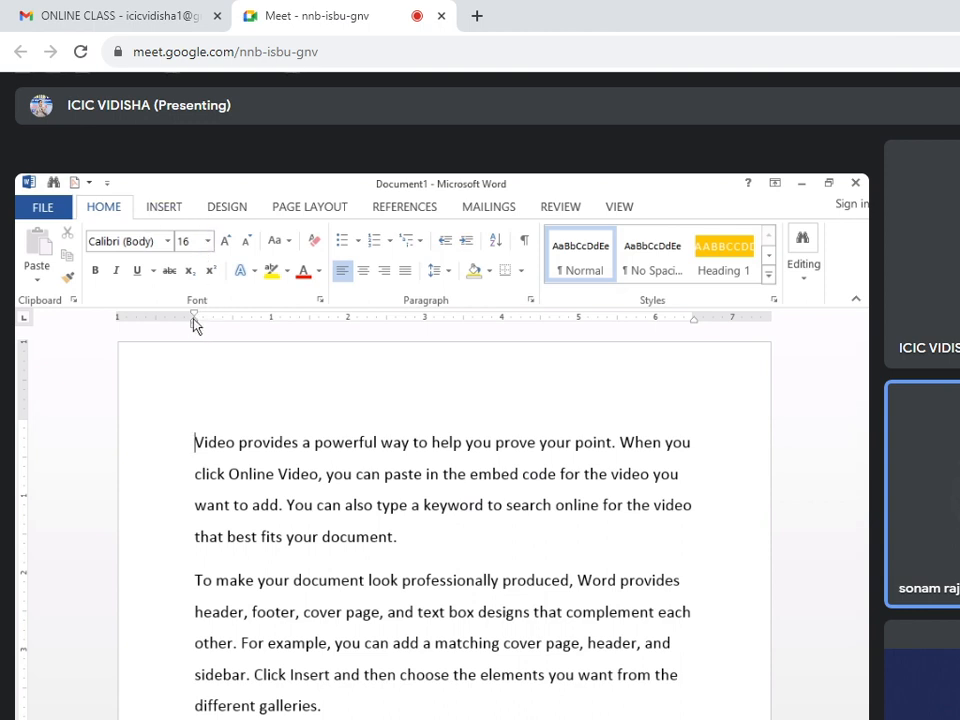
# Set the first paragraph's first-line indent to about 3.5 inches on the ruler and shift its left indent slightly inward
pyautogui.moveTo(195, 325)
pyautogui.mouseDown()
pyautogui.moveTo(311, 322)
pyautogui.moveTo(197, 323)
pyautogui.mouseUp()
pyautogui.moveTo(195, 318); pyautogui.dragTo(467, 290)
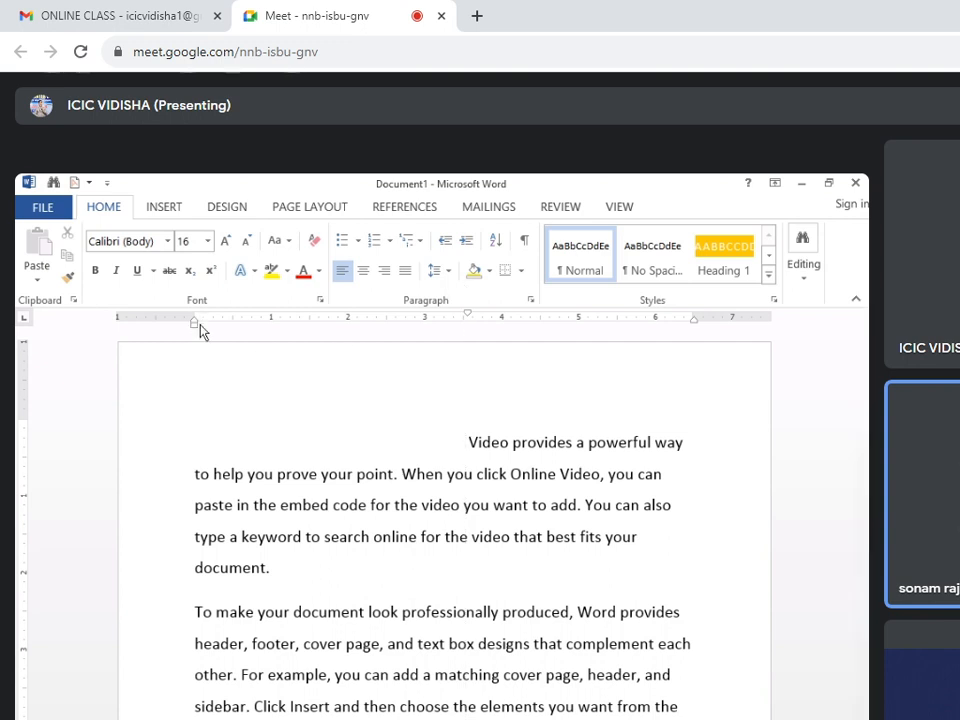
pyautogui.moveTo(200, 325)
pyautogui.mouseDown()
pyautogui.moveTo(419, 311)
pyautogui.moveTo(422, 319)
pyautogui.moveTo(267, 335)
pyautogui.moveTo(176, 332)
pyautogui.moveTo(199, 334)
pyautogui.mouseUp()
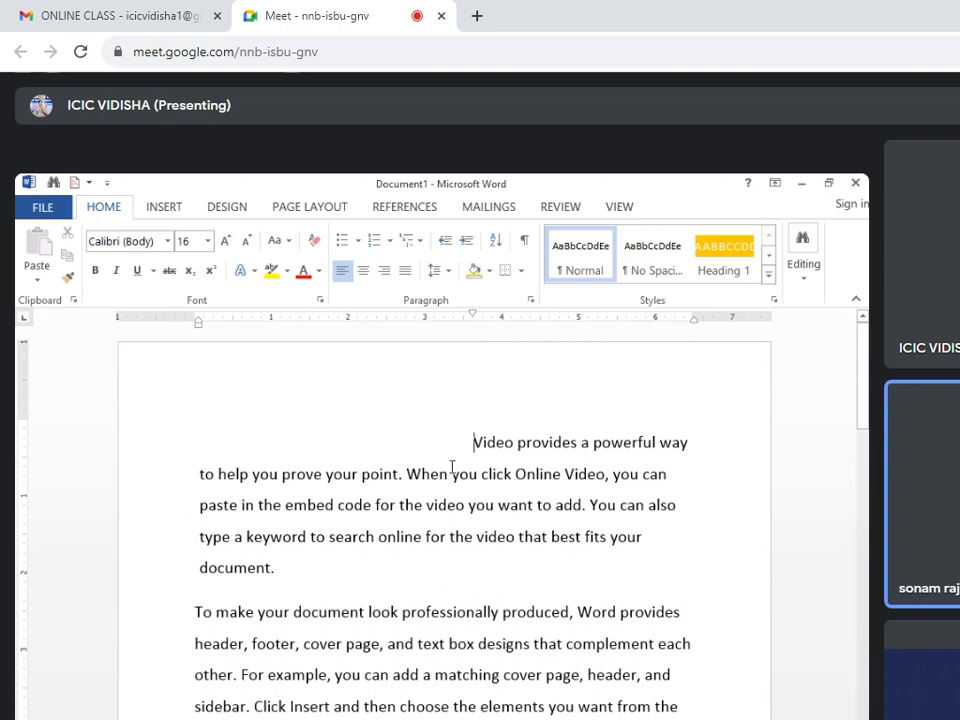
# Undo the ruler indent changes on the first paragraph and the last indent decrease on the second paragraph
pyautogui.hotkey('ctrl', 'z')
pyautogui.hotkey('ctrl', 'z')
pyautogui.hotkey('ctrl', 'z')
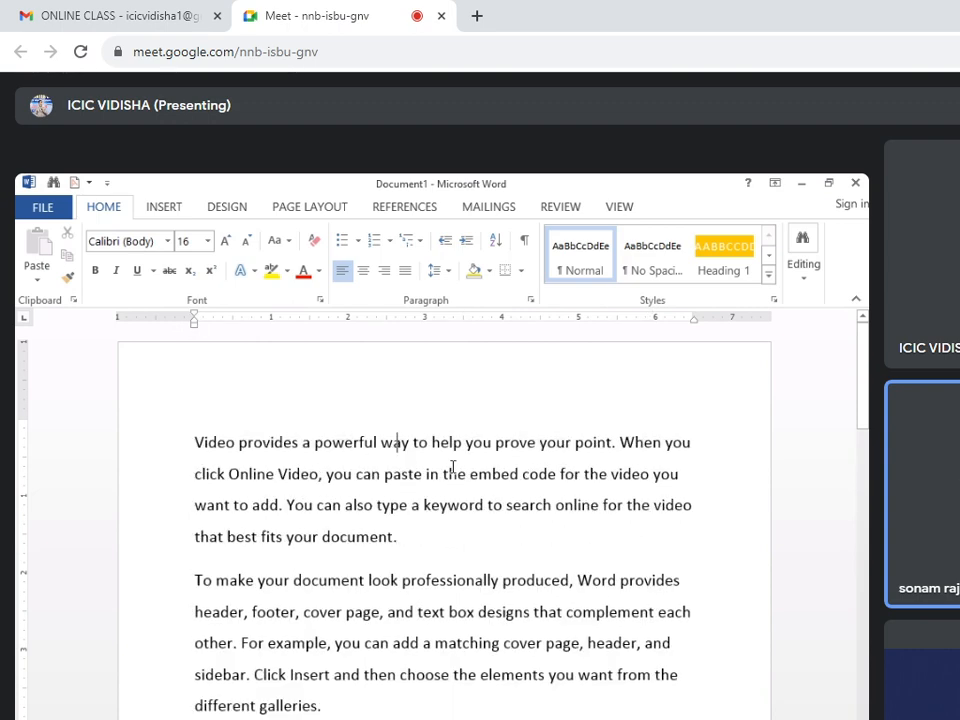
# Increase the first paragraph's indent by six levels, to 3 inches on the ruler
pyautogui.click(195, 442)
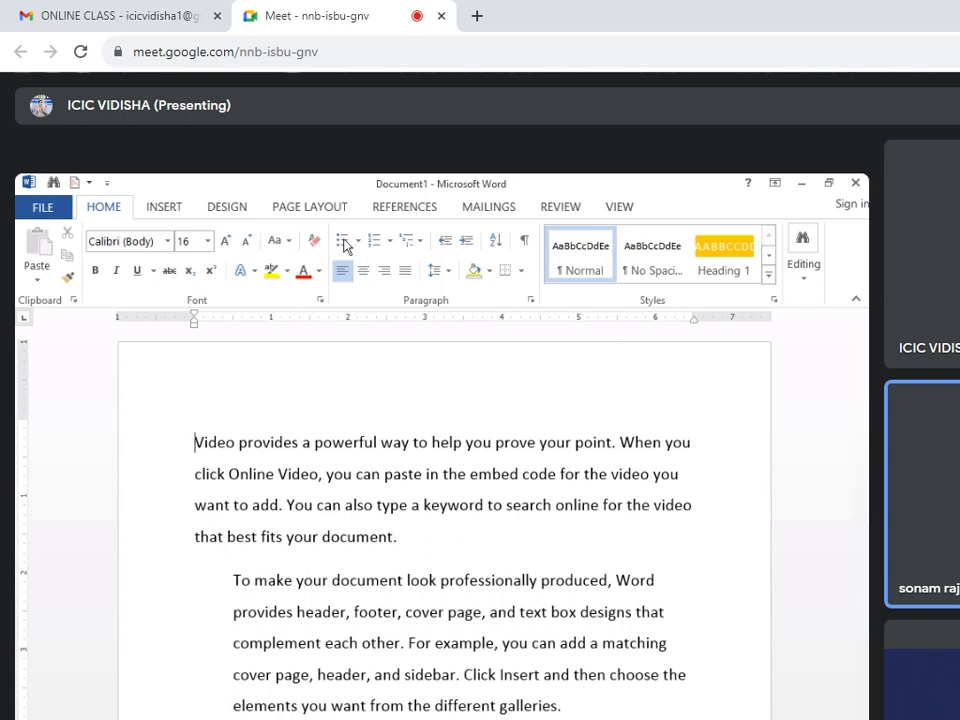
pyautogui.click(462, 244)
pyautogui.click(462, 244)
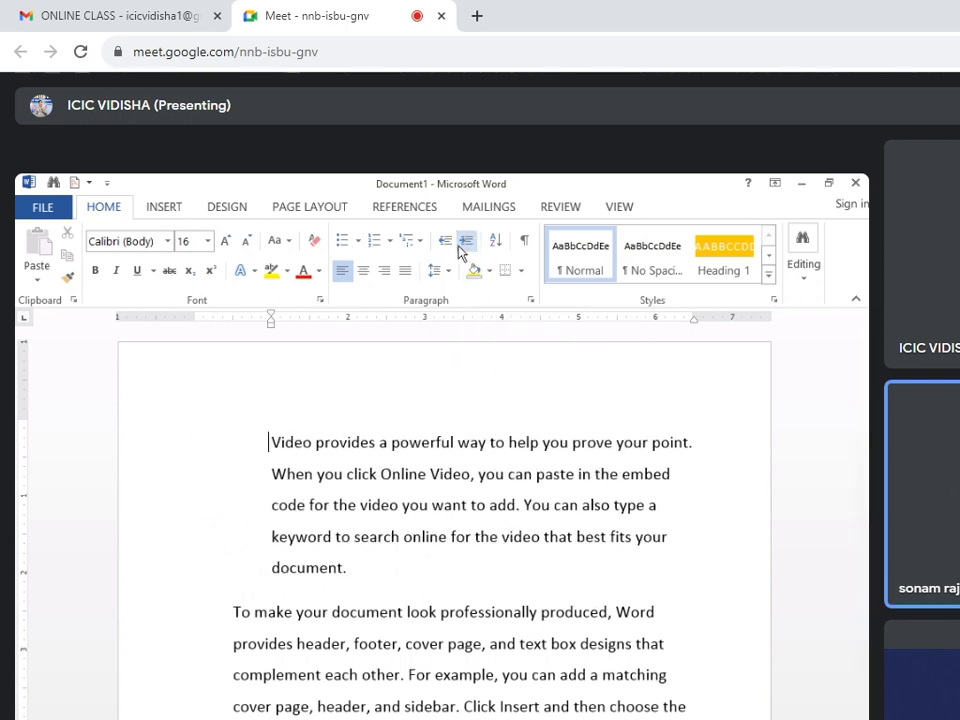
pyautogui.click(462, 244)
pyautogui.click(462, 244)
pyautogui.click(462, 244)
pyautogui.click(460, 244)
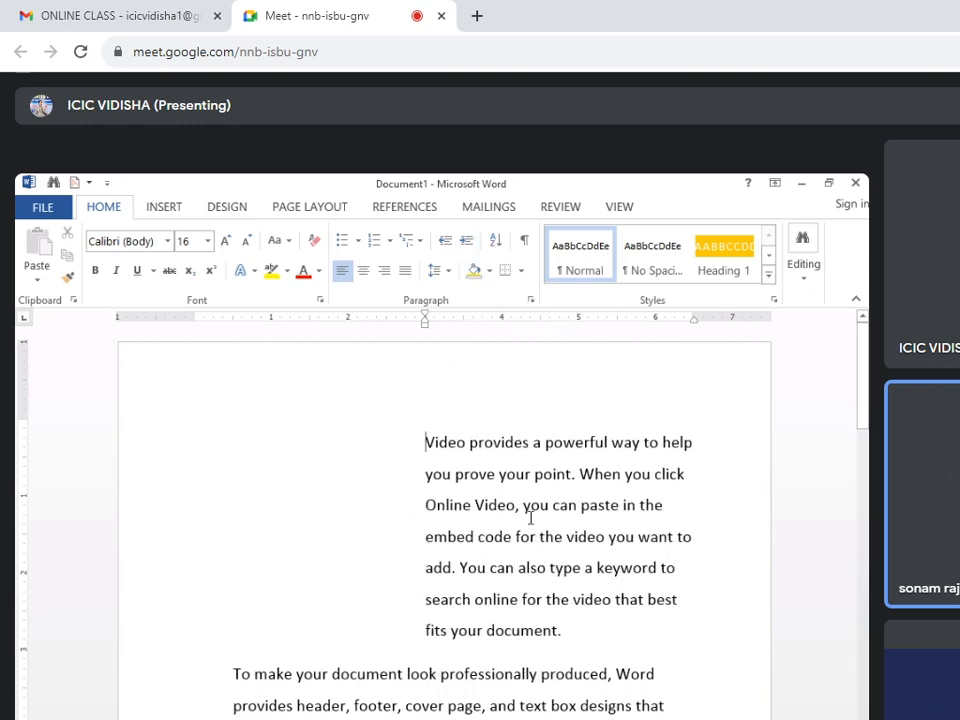
# Compare the second paragraph's indent on the ruler with the position of the first paragraph
pyautogui.click(236, 673)
pyautogui.scroll(-3, 236, 673)
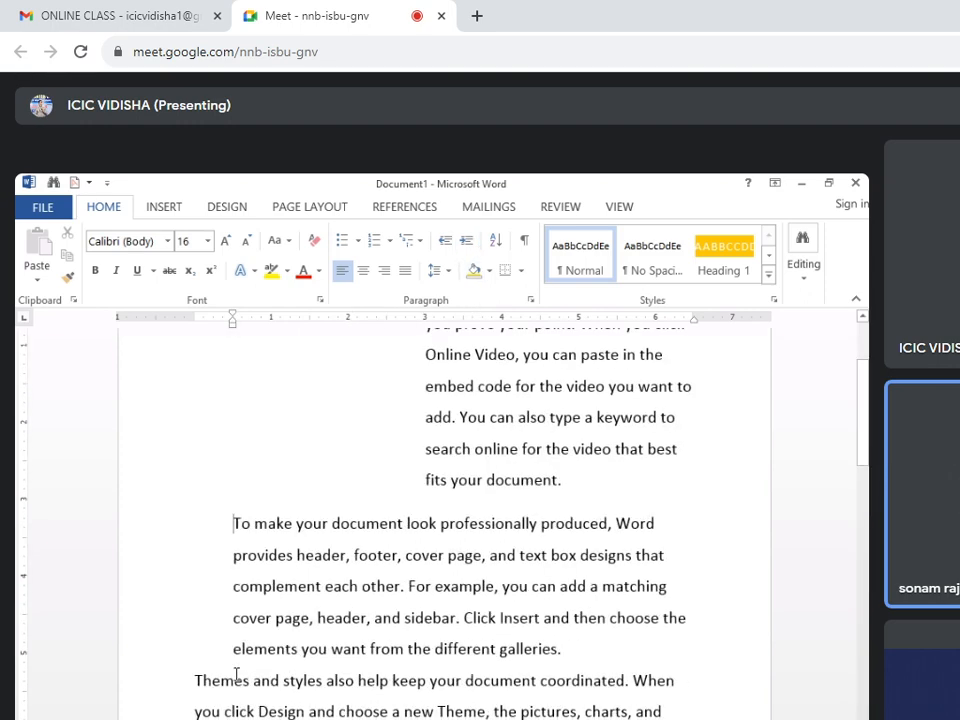
pyautogui.scroll(3, 334, 538)
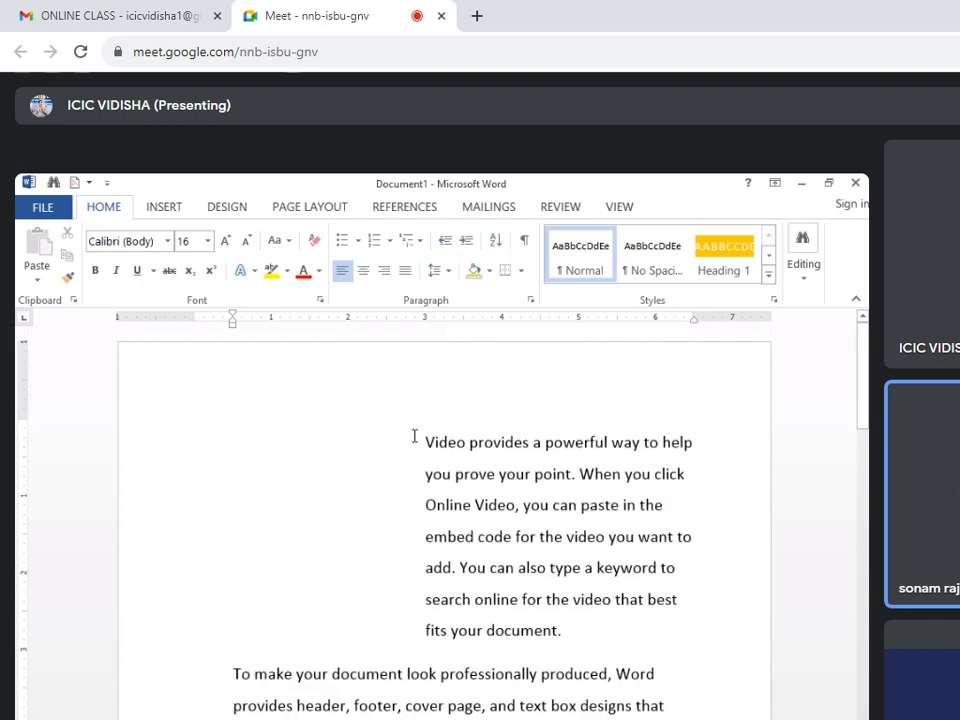
# Decrease the first paragraph's indent to 0.5 inch and increase it again to 1.5 inches
pyautogui.click(414, 437)
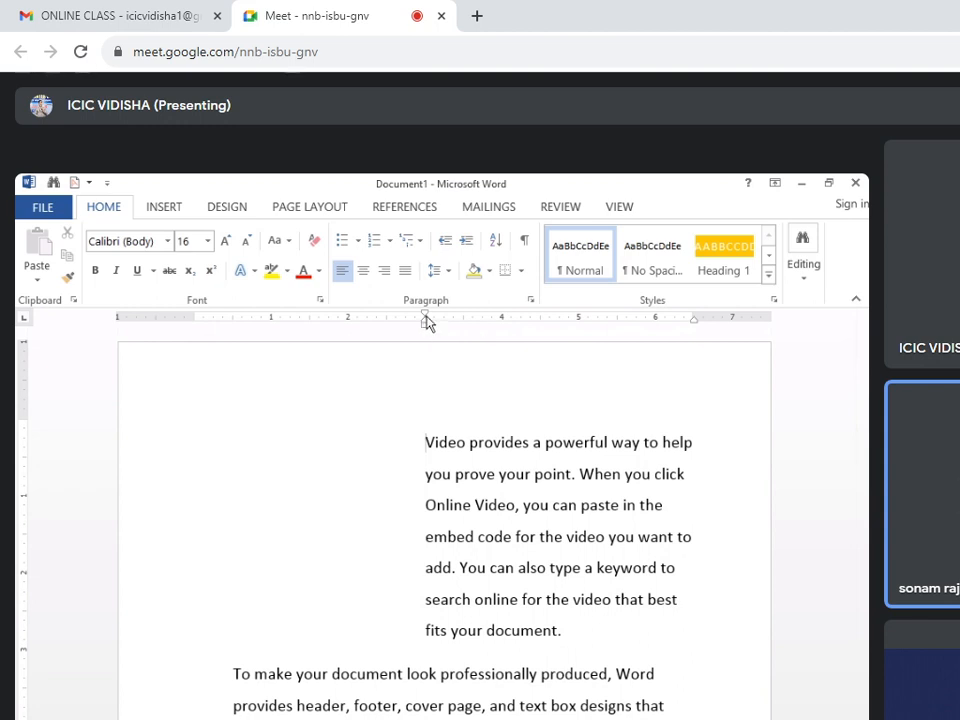
pyautogui.click(444, 243)
pyautogui.click(444, 243)
pyautogui.click(444, 243)
pyautogui.click(444, 243)
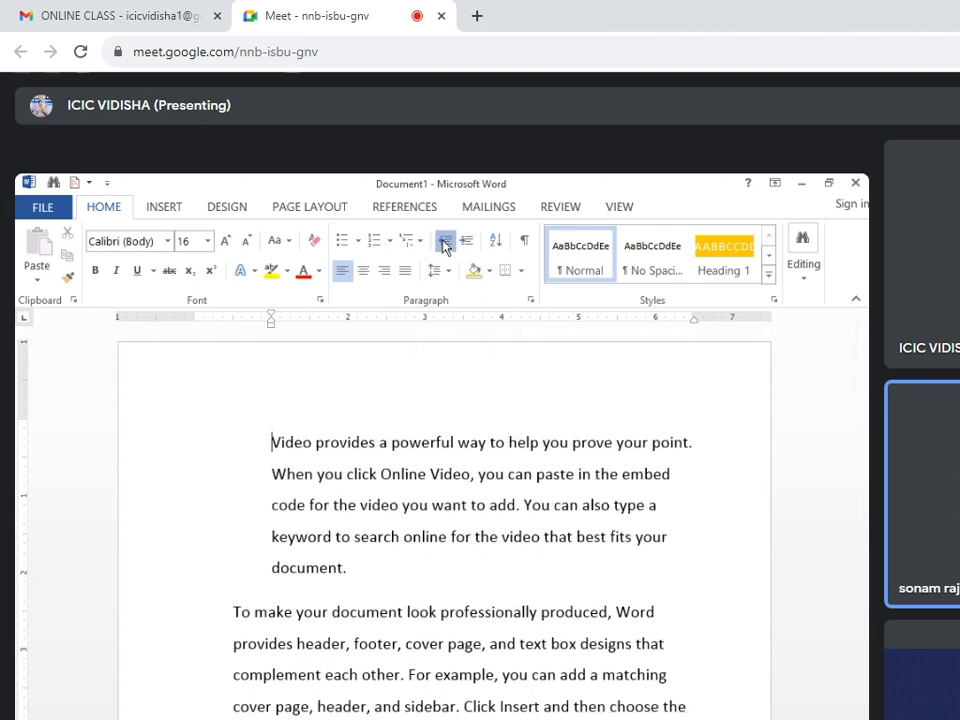
pyautogui.click(444, 243)
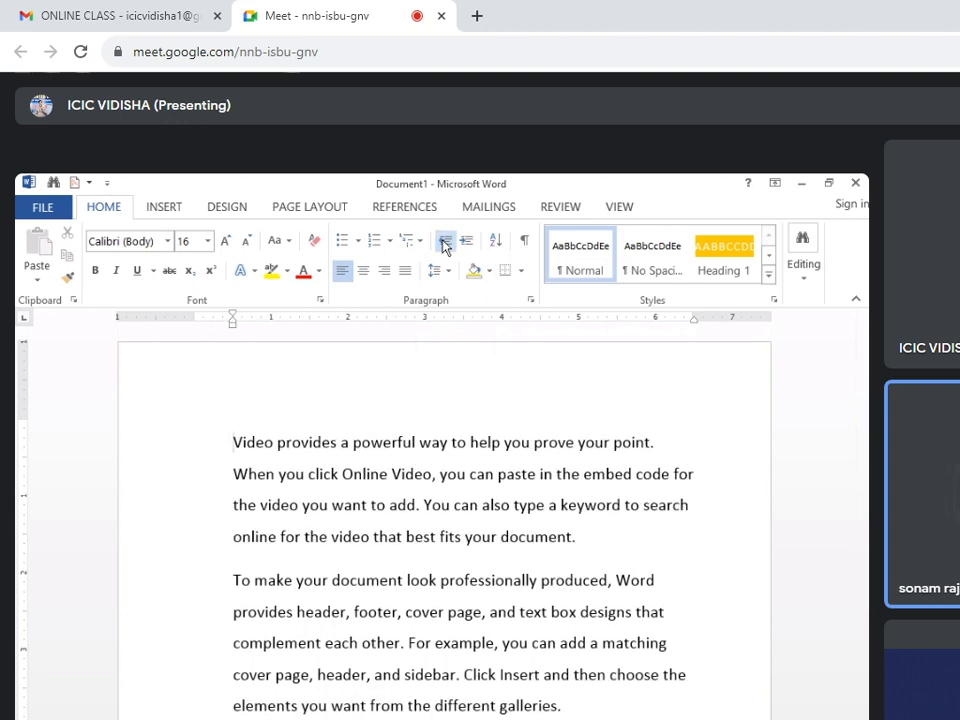
pyautogui.click(467, 244)
pyautogui.click(467, 244)
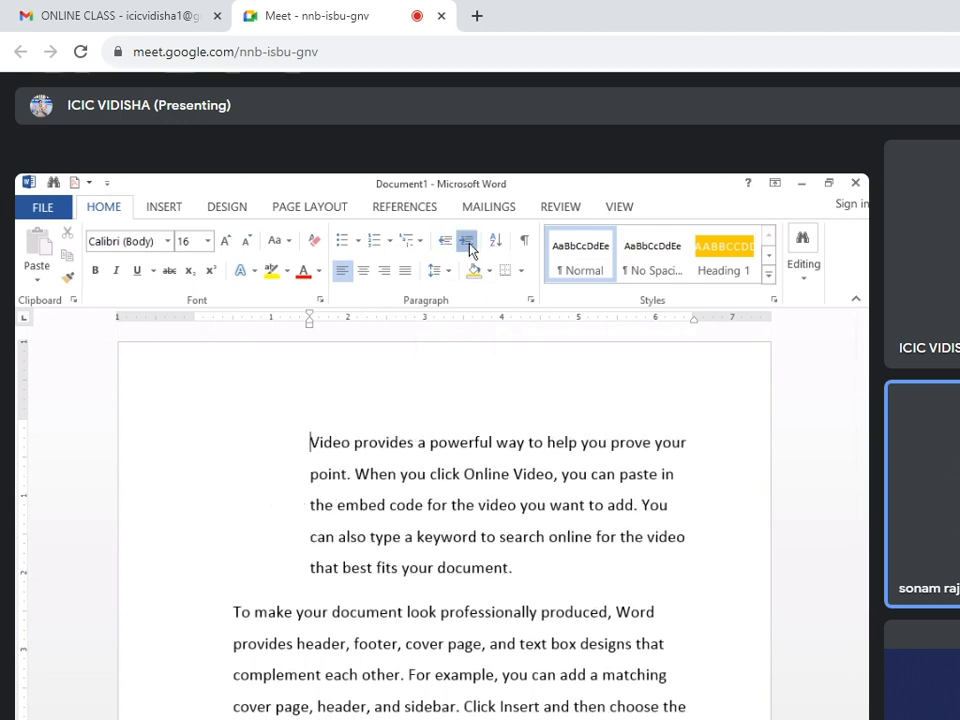
# Increase the first paragraph's indent to 2.5 inches and the third paragraph's indent by six levels, to 3 inches on the ruler
pyautogui.click(467, 244)
pyautogui.scroll(-3, 207, 535)
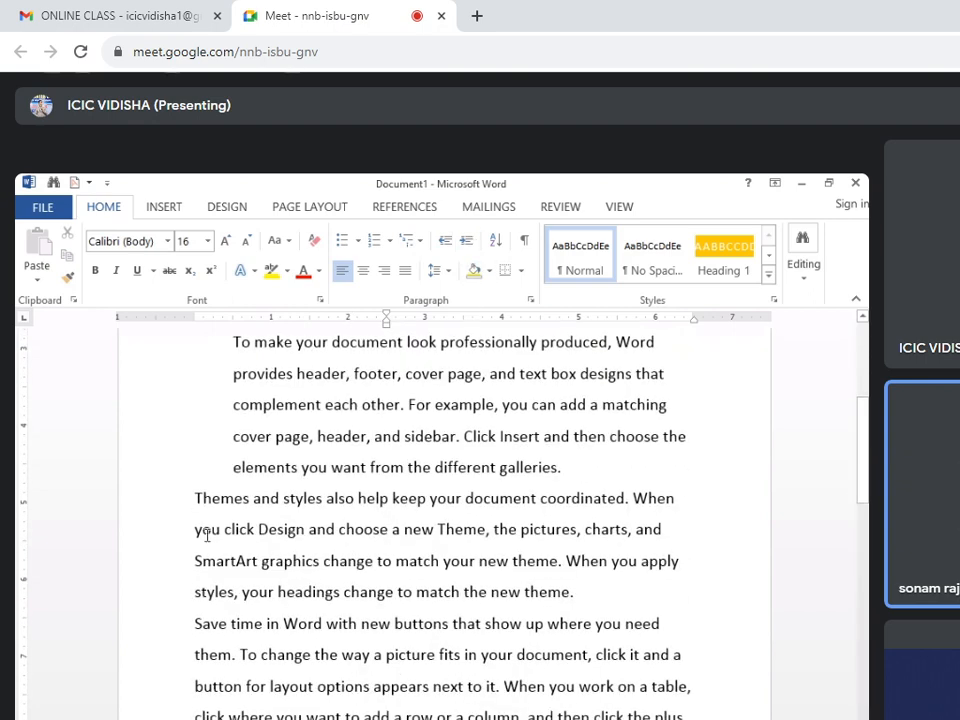
pyautogui.click(195, 498)
pyautogui.click(467, 244)
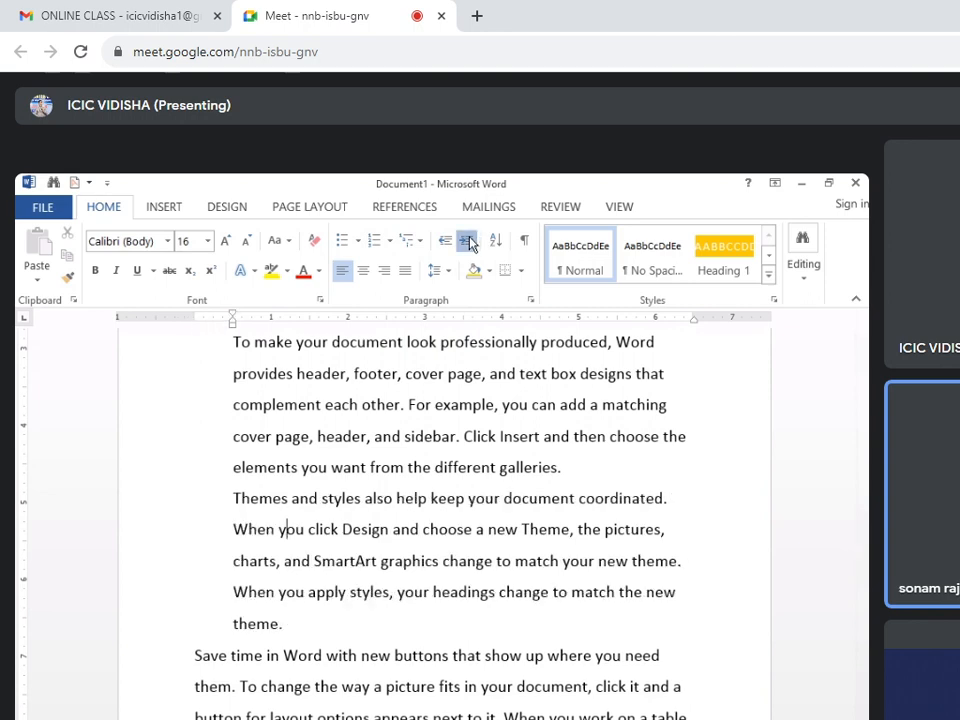
pyautogui.click(468, 243)
pyautogui.click(468, 243)
pyautogui.click(468, 243)
pyautogui.click(468, 243)
pyautogui.click(468, 243)
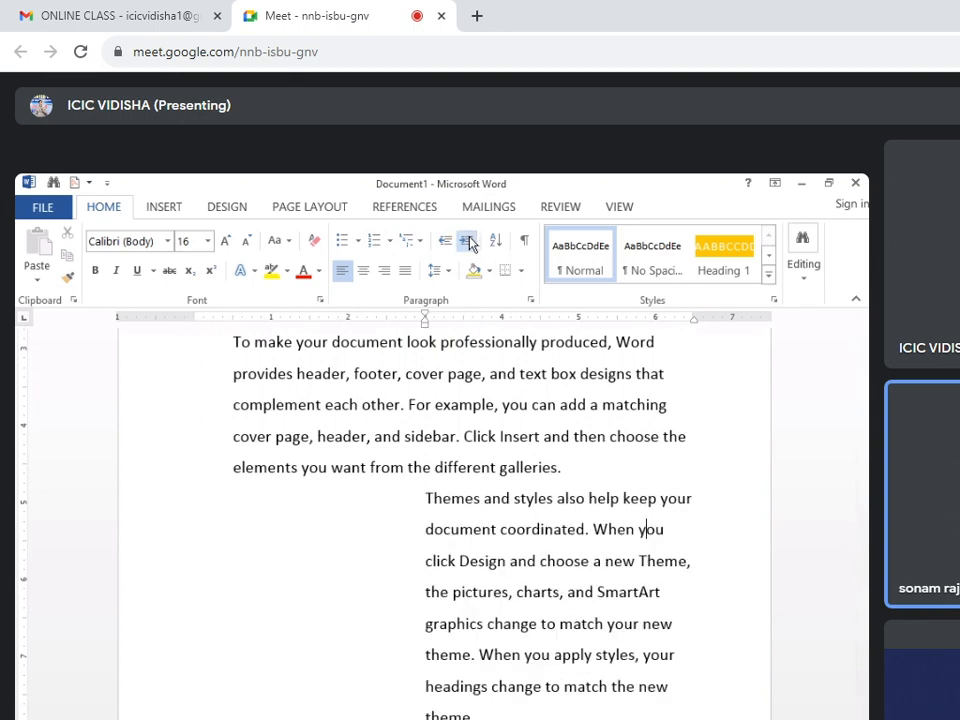
# Compare the indents of the first three paragraphs with one another and with the indent markers on the ruler
pyautogui.scroll(3, 452, 578)
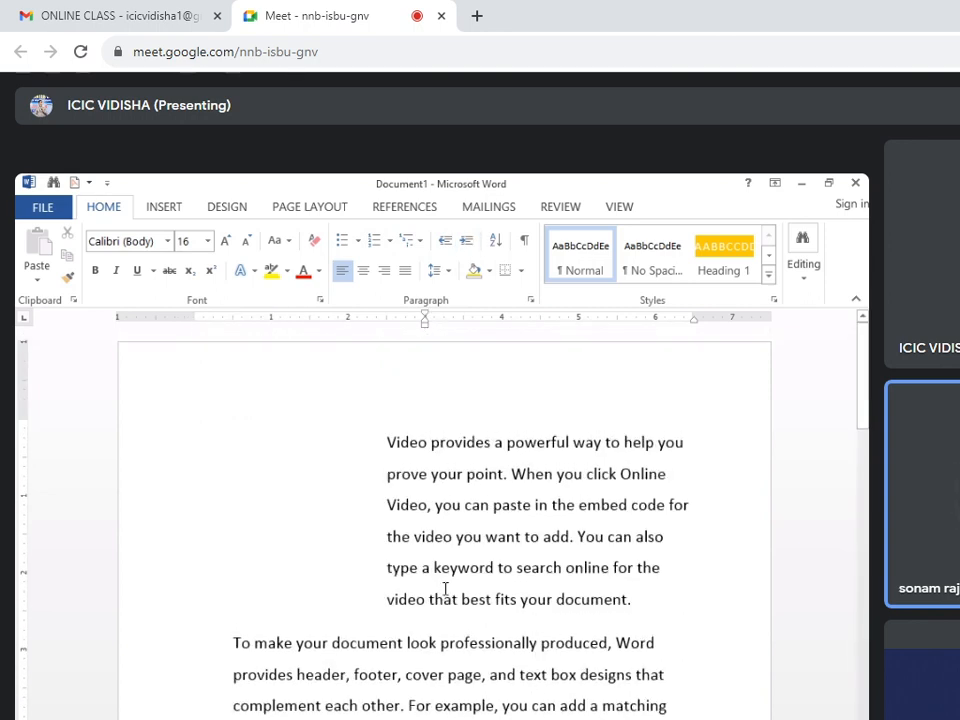
pyautogui.scroll(-1, 445, 583)
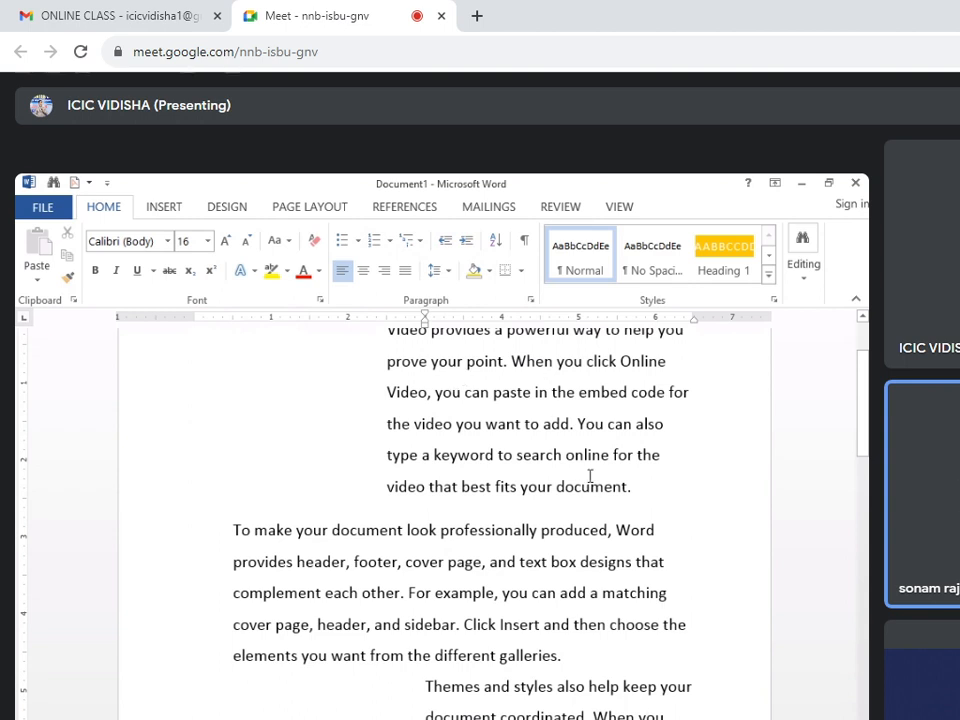
pyautogui.scroll(-1, 455, 716)
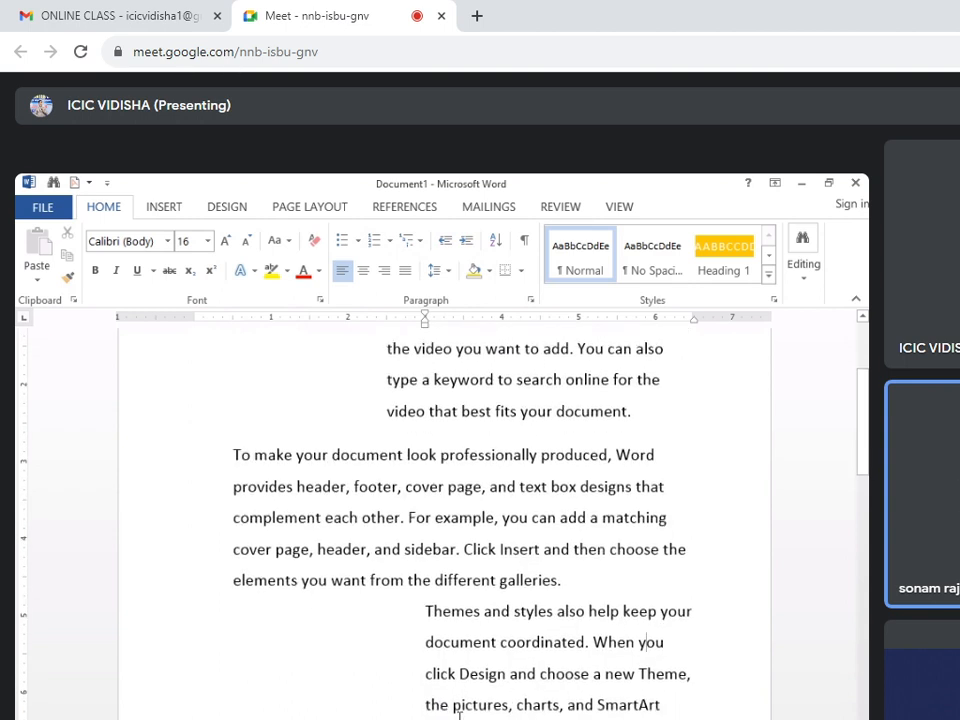
pyautogui.scroll(1, 459, 714)
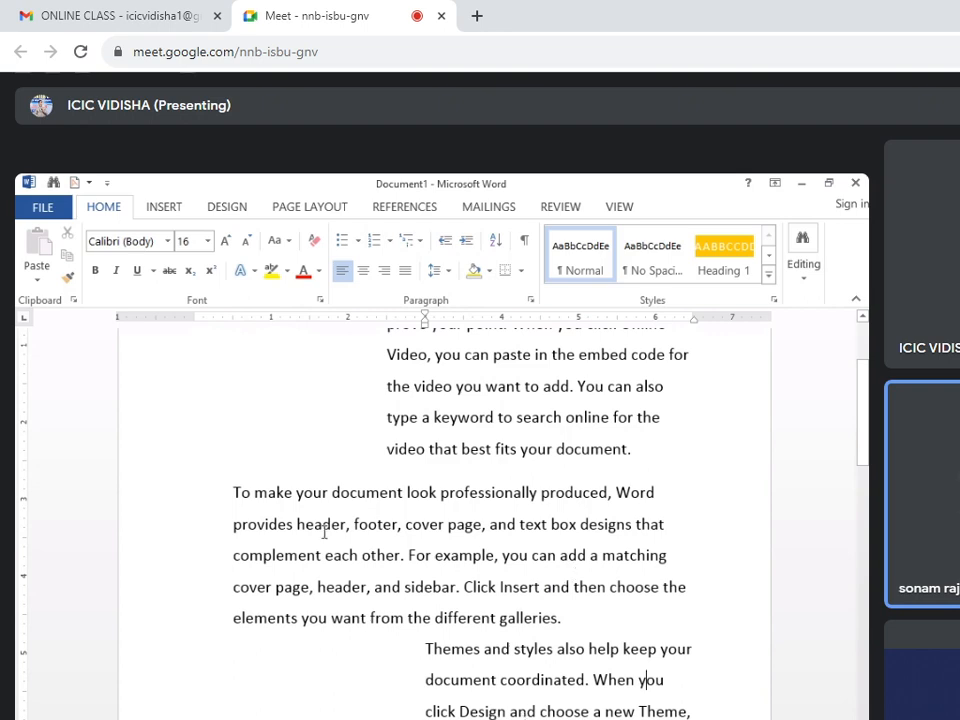
pyautogui.scroll(3, 453, 514)
pyautogui.scroll(-8, 212, 671)
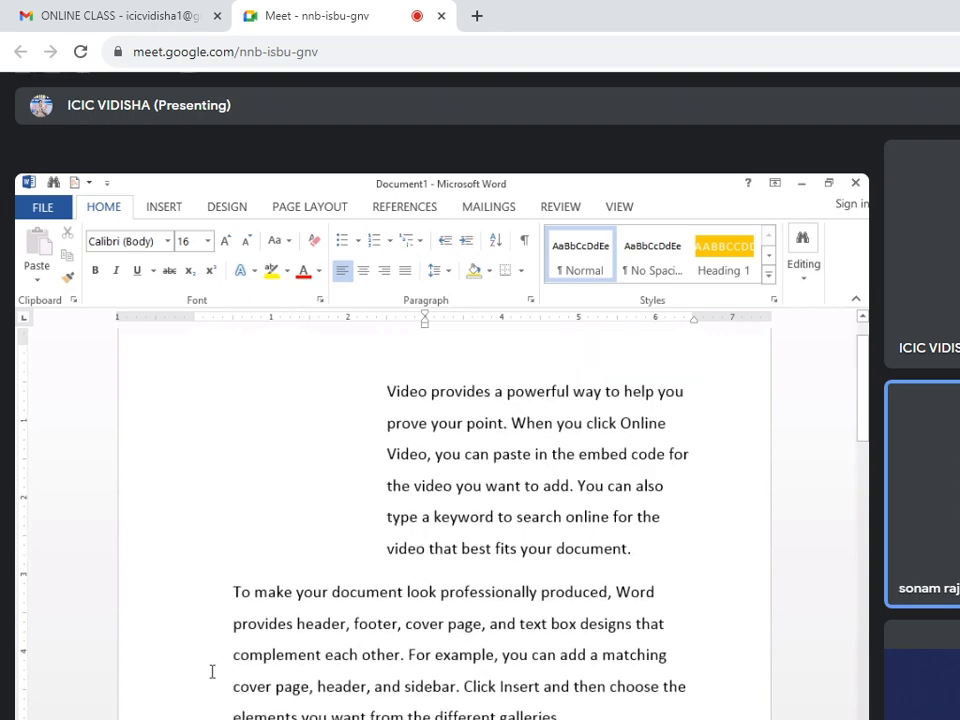
pyautogui.scroll(-1, 448, 690)
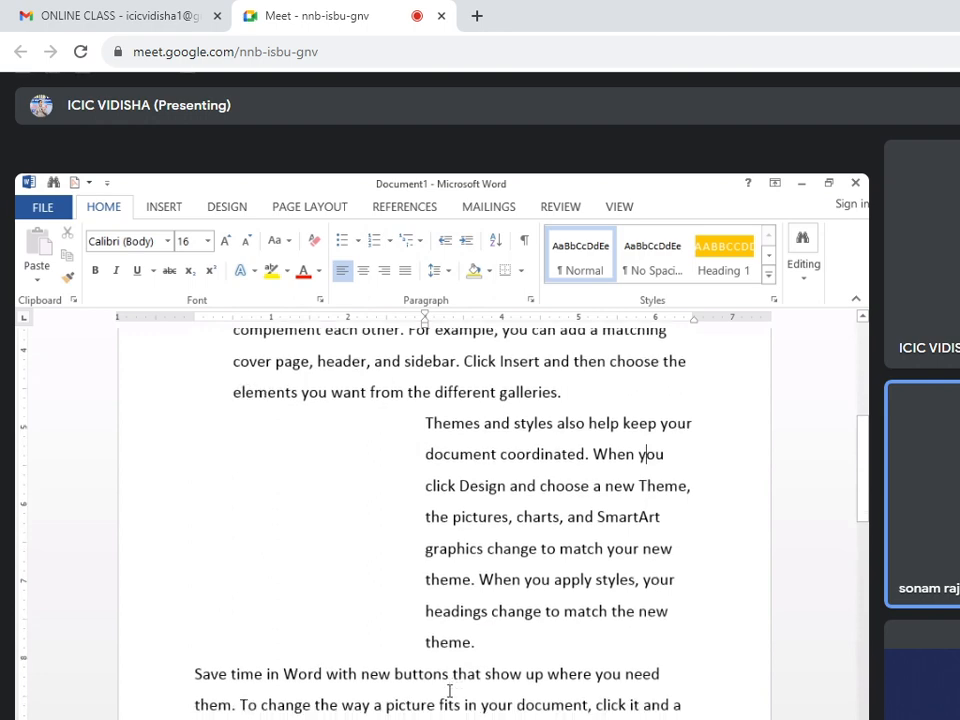
pyautogui.scroll(8, 450, 690)
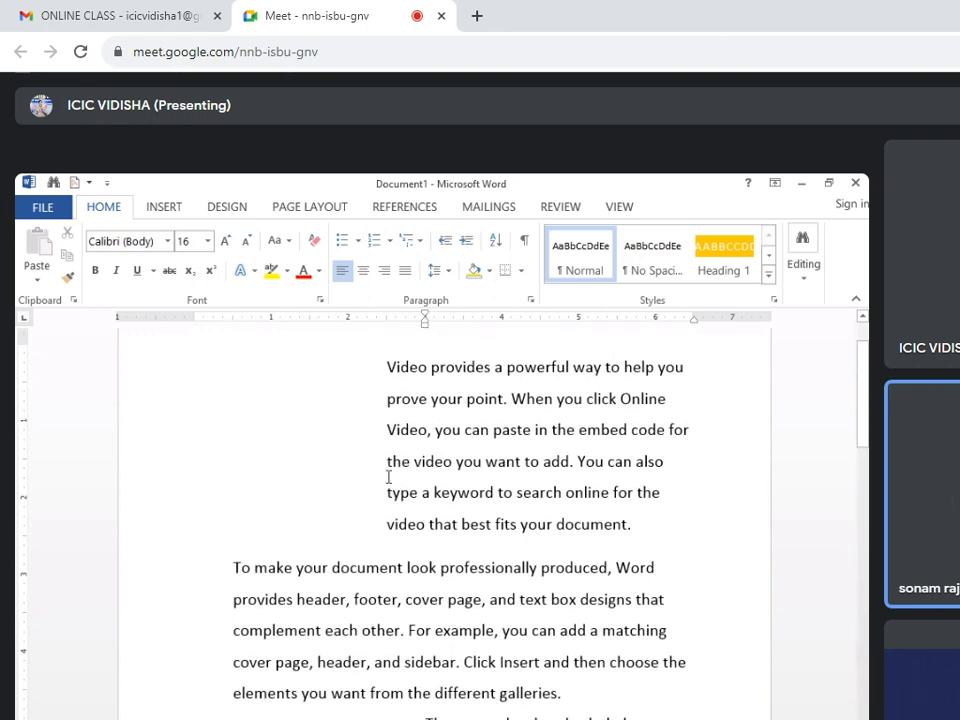
# Move the third paragraph's indent back to the page margin on the ruler and switch to OBS
pyautogui.moveTo(428, 320)
pyautogui.mouseDown()
pyautogui.moveTo(257, 328)
pyautogui.moveTo(271, 329)
pyautogui.moveTo(201, 347)
pyautogui.moveTo(198, 330)
pyautogui.mouseUp()
pyautogui.hotkey('alt', 'Tab')
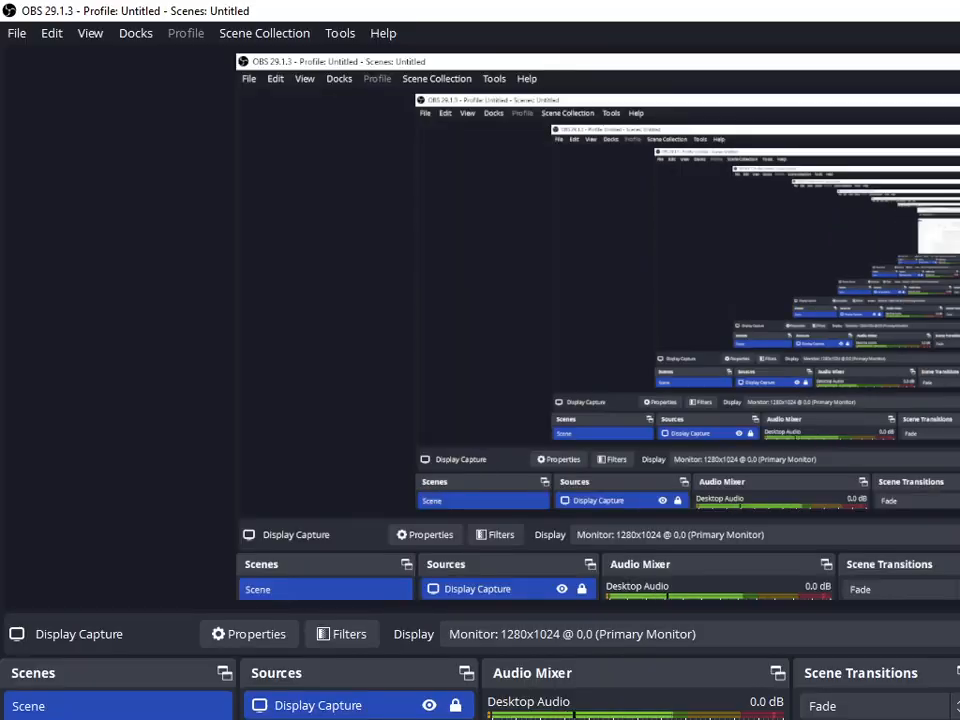